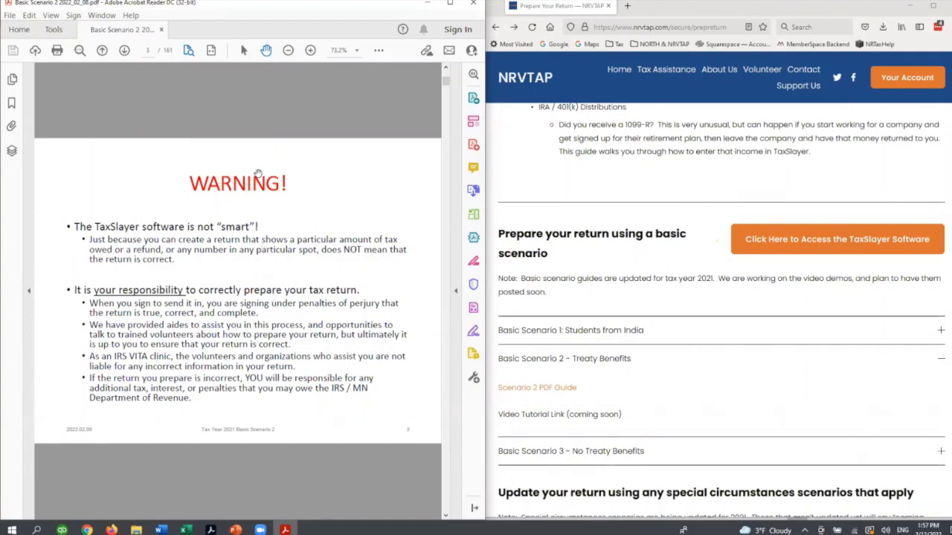
# - Review the Basic Scenario 2 guide from the warning page through the scenario details and steps to the Access TaxSlayer Software page
pyautogui.scroll(-1, 261, 214)
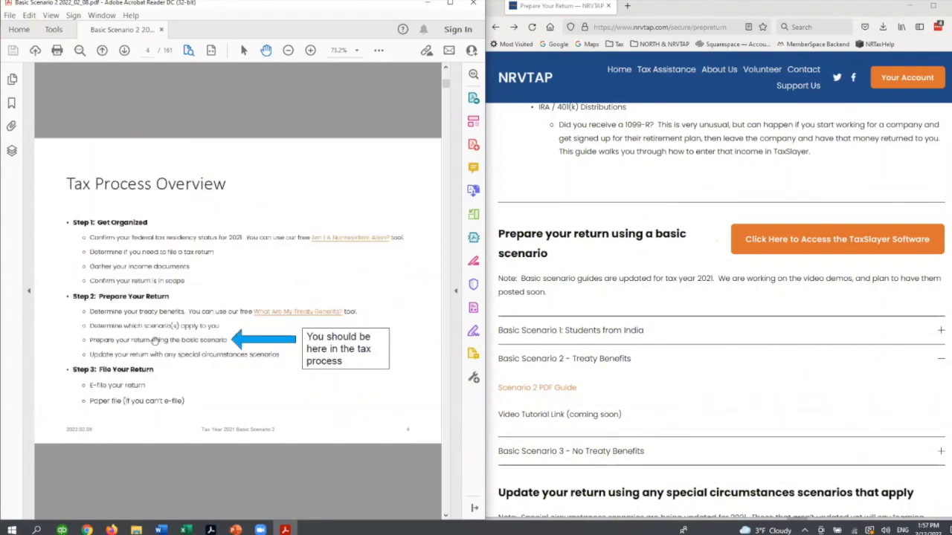
pyautogui.scroll(-1, 193, 437)
pyautogui.scroll(-1, 217, 382)
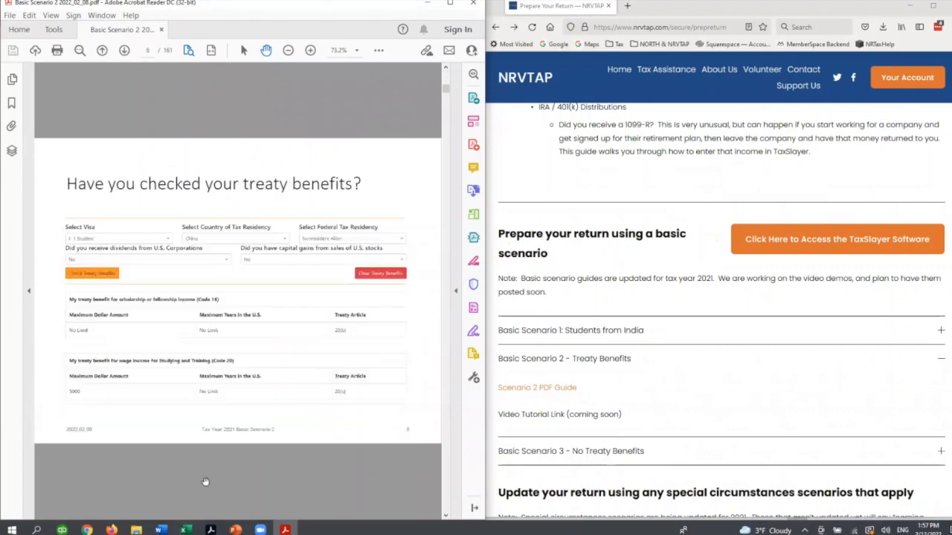
pyautogui.scroll(-1, 323, 227)
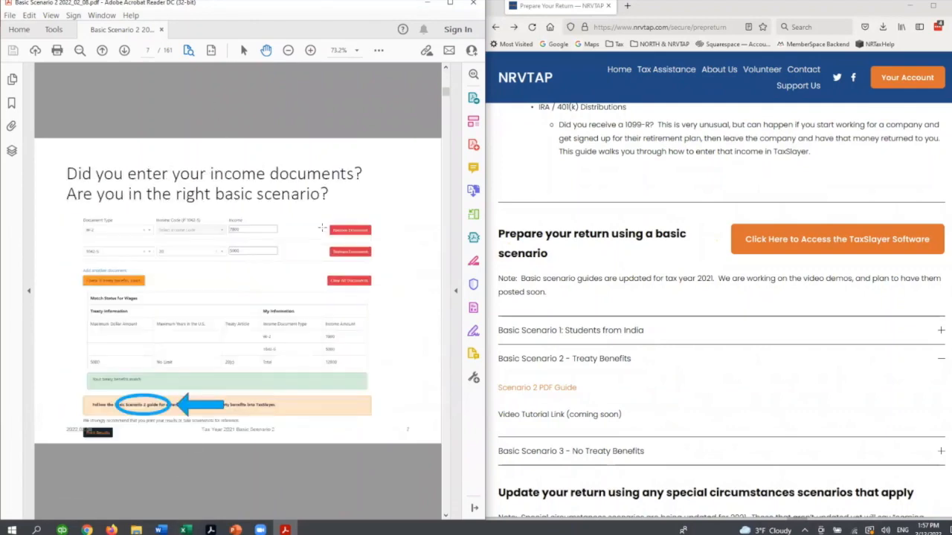
pyautogui.scroll(-1, 322, 228)
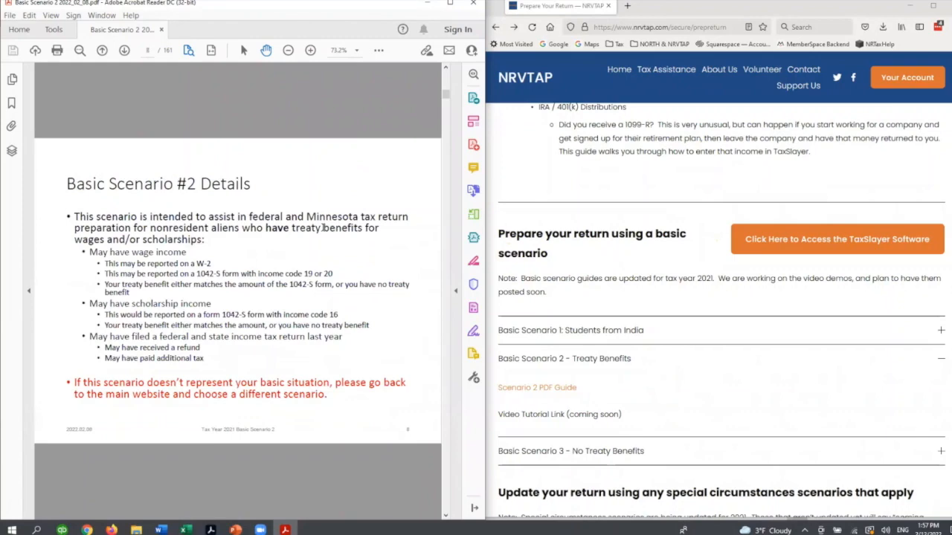
pyautogui.scroll(-1, 322, 228)
pyautogui.scroll(-2, 322, 227)
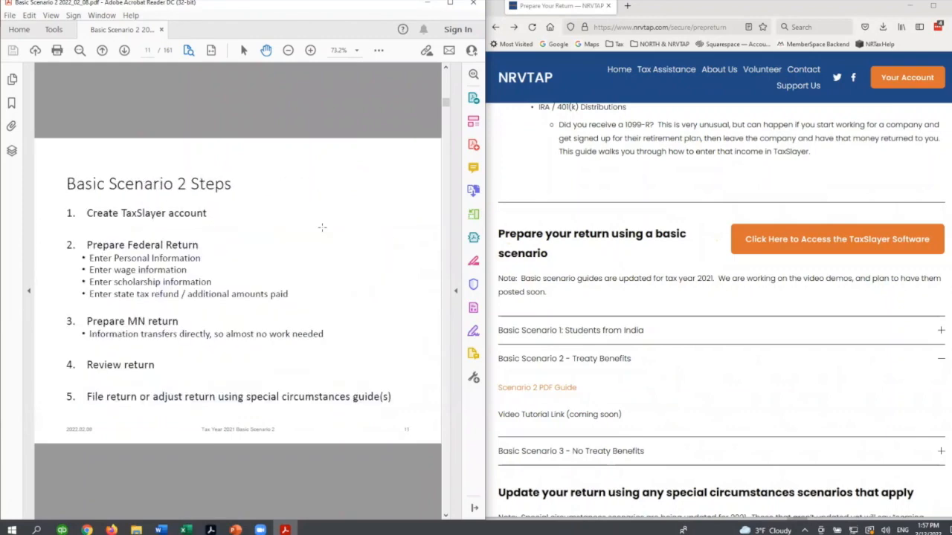
pyautogui.scroll(-1, 322, 228)
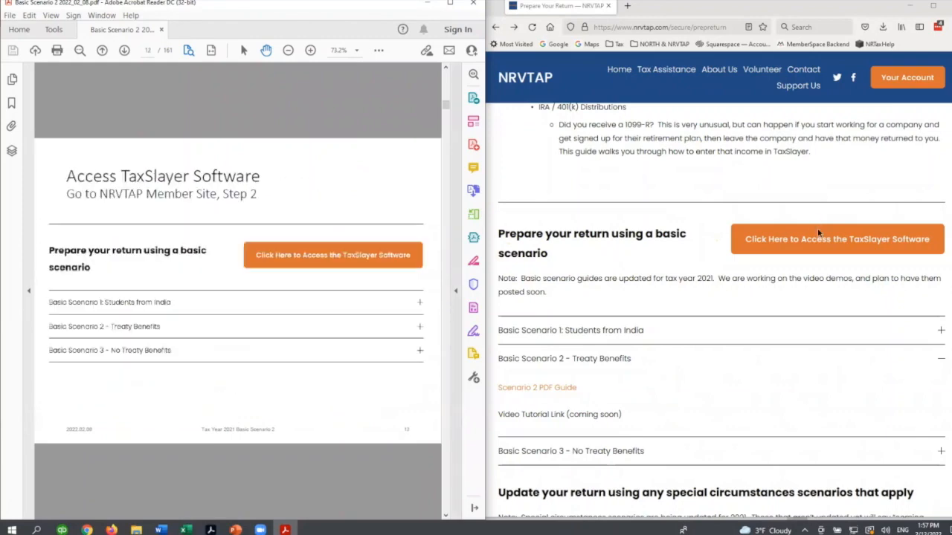
# - Open the TaxSlayer software from the NRVTAP member site and continue past the VITA/TCE self-prep kiosk welcome page
pyautogui.click(780, 237)
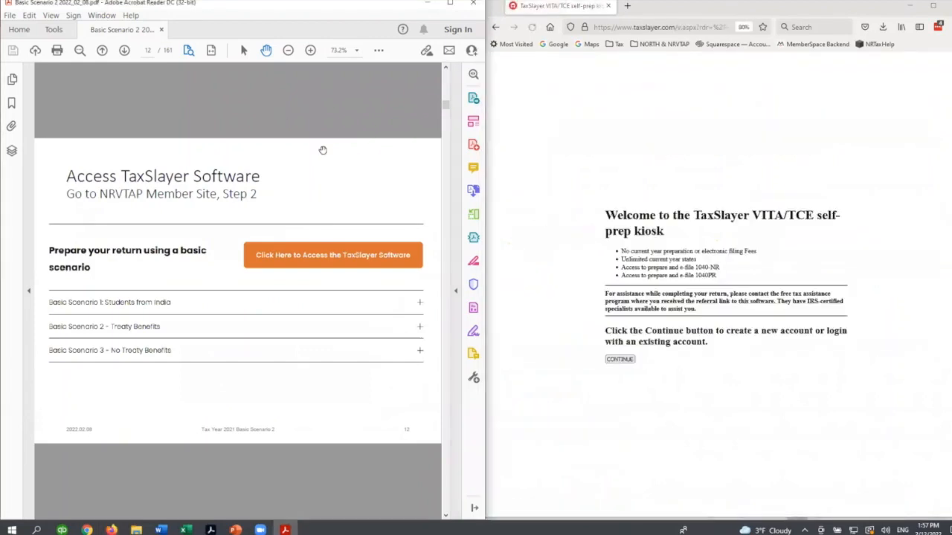
pyautogui.scroll(-1, 392, 184)
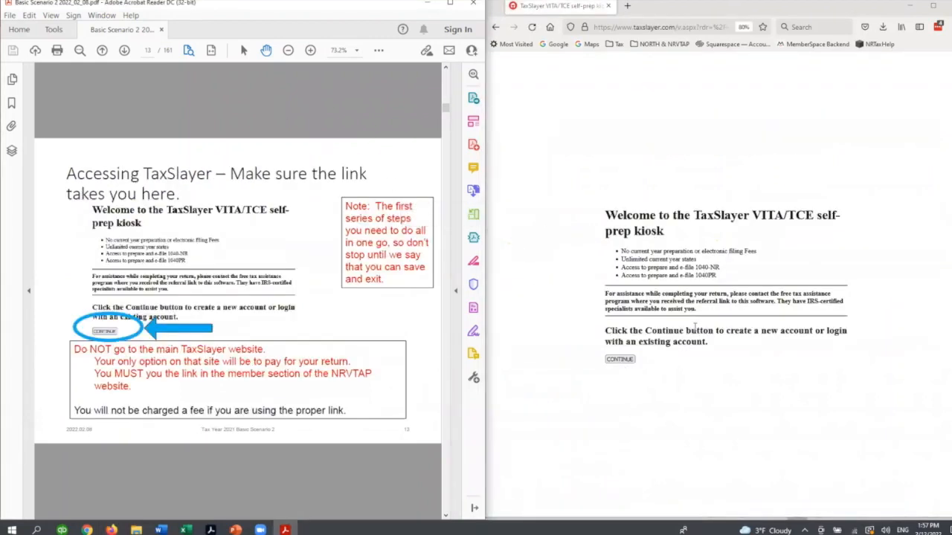
pyautogui.click(612, 362)
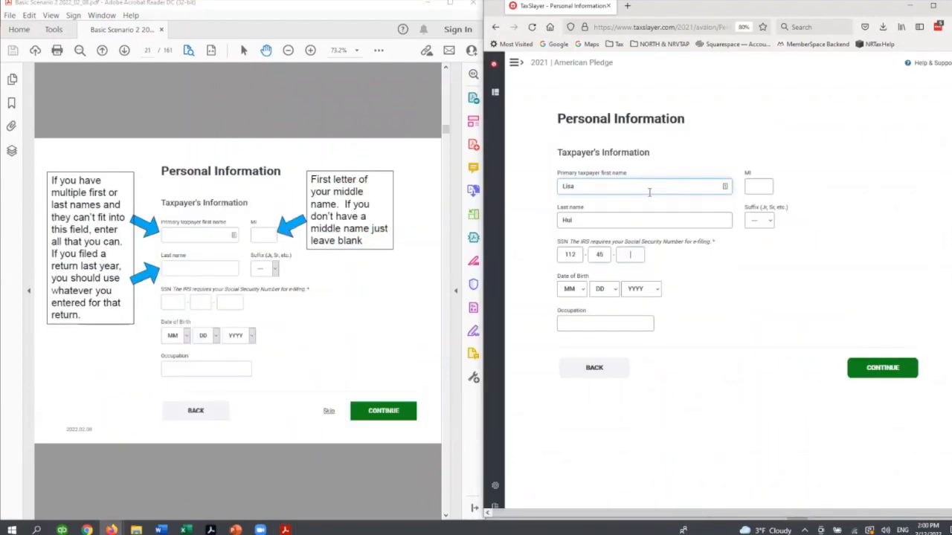
# - Set the month, day and year of the taxpayer's date of birth on the Personal Information page
pyautogui.click(580, 289)
pyautogui.click(571, 312)
pyautogui.click(605, 290)
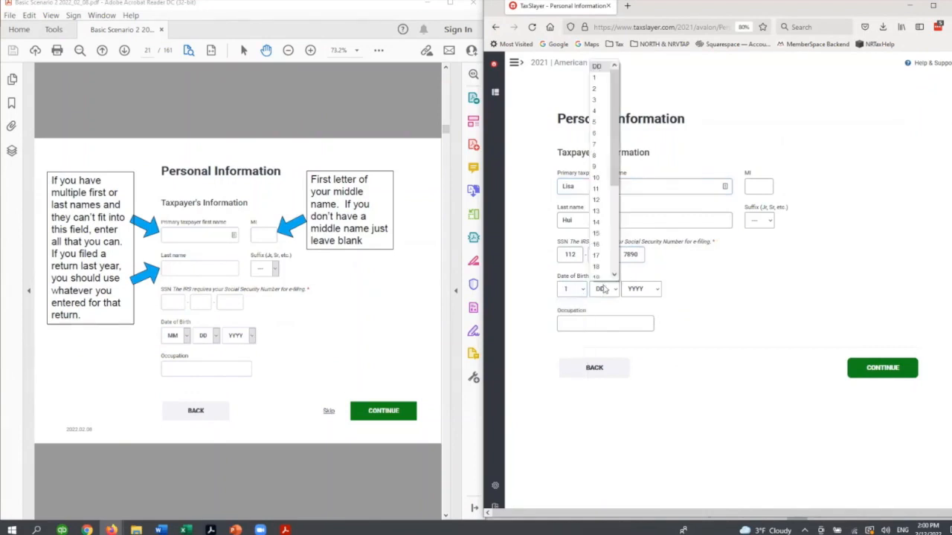
pyautogui.click(595, 77)
pyautogui.click(654, 290)
pyautogui.scroll(-2, 646, 141)
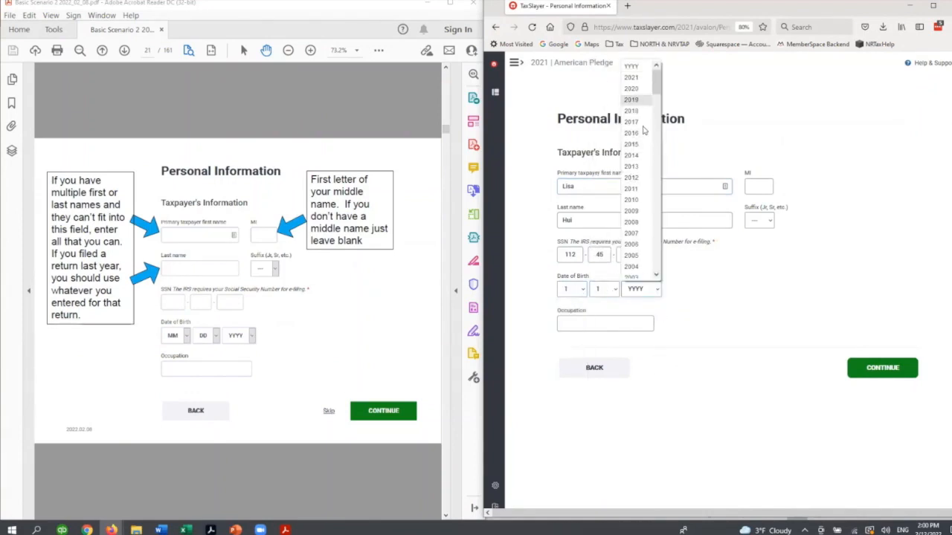
pyautogui.click(645, 245)
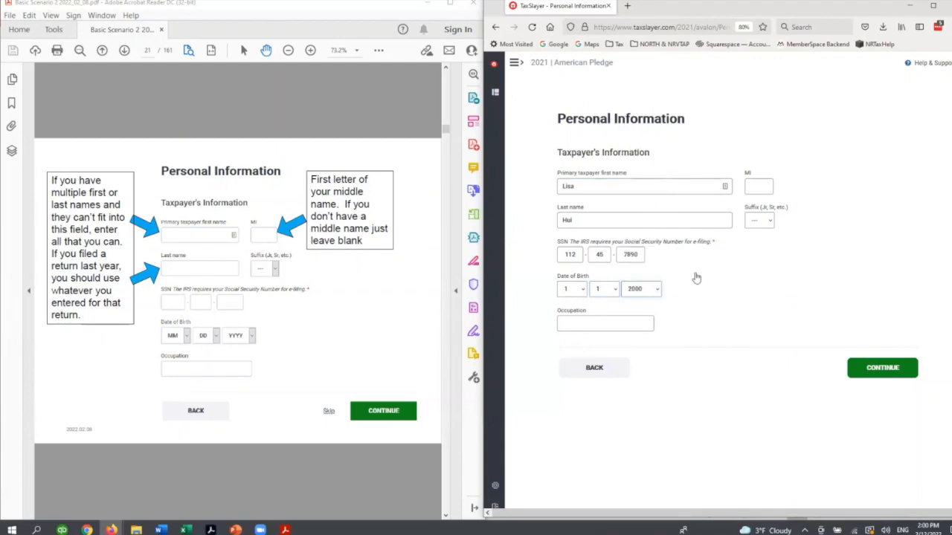
# - Enter Student as the taxpayer's occupation and save the Taxpayer's Information page to continue
pyautogui.click(597, 320)
pyautogui.write('Student')
pyautogui.press('Tab')
pyautogui.click(866, 369)
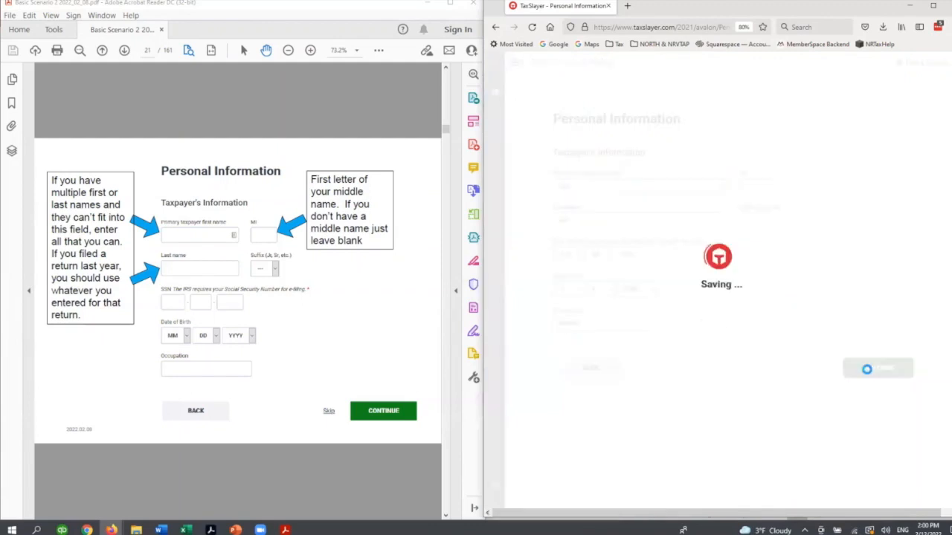
pyautogui.click(343, 488)
# - Fill in the taxpayer's street address and ZIP code for the mailing address
pyautogui.click(571, 226)
pyautogui.write('200 W')
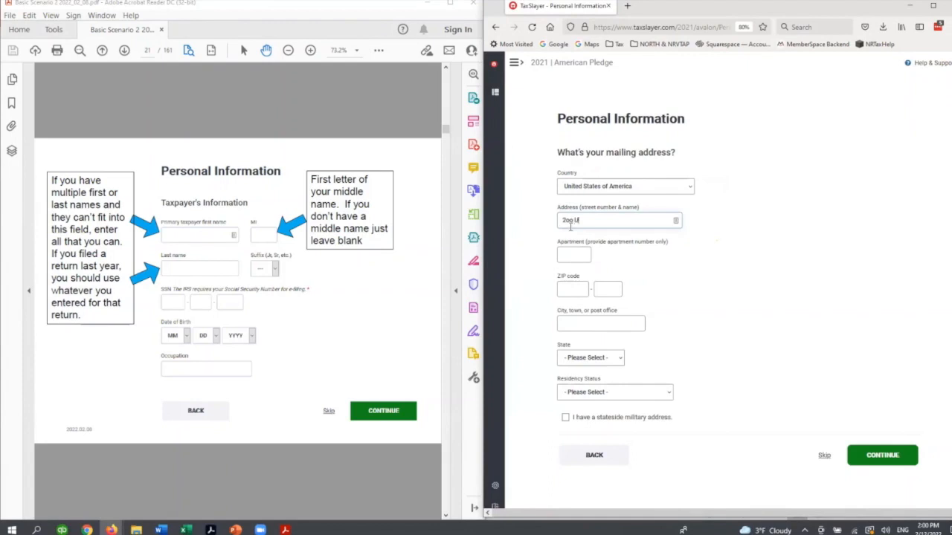
pyautogui.press('BackSpace')
pyautogui.press('BackSpace')
pyautogui.press('BackSpace')
pyautogui.press('BackSpace')
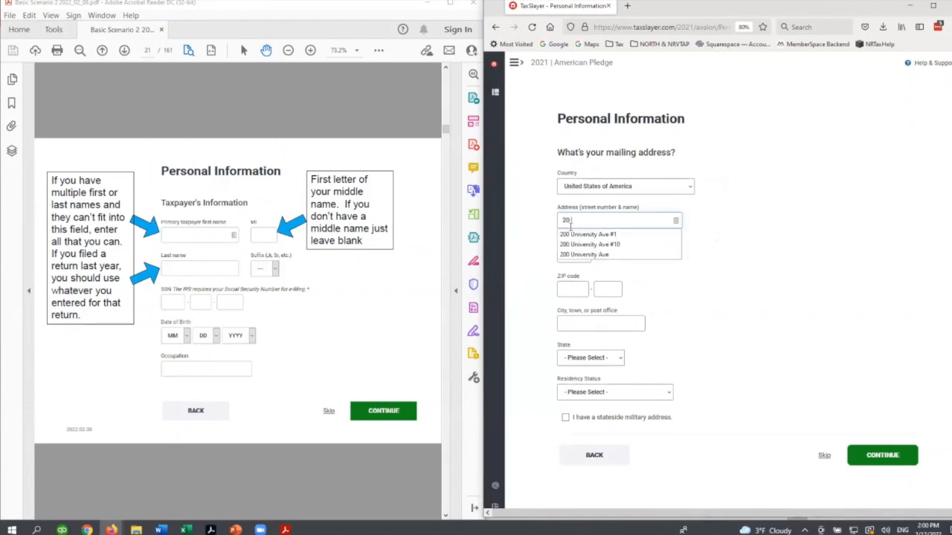
pyautogui.click(577, 234)
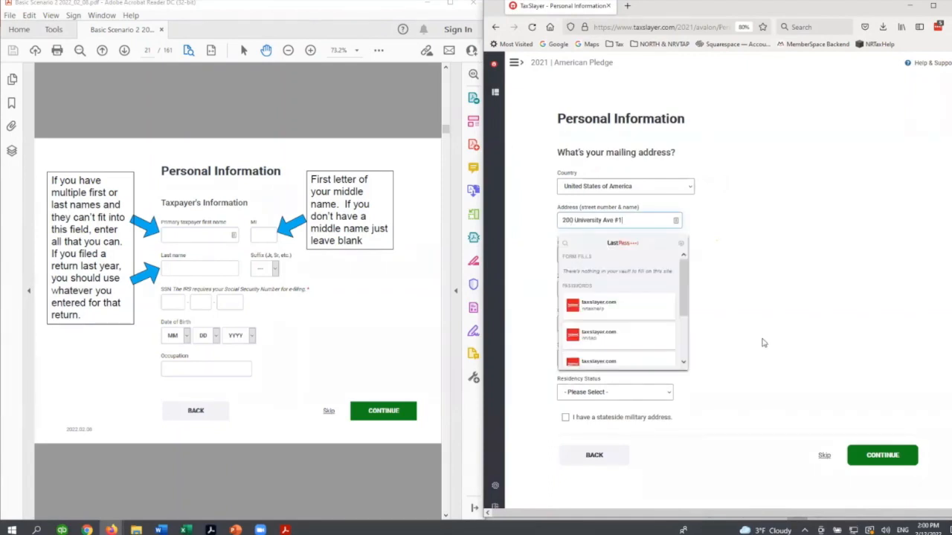
pyautogui.click(574, 288)
pyautogui.write('5')
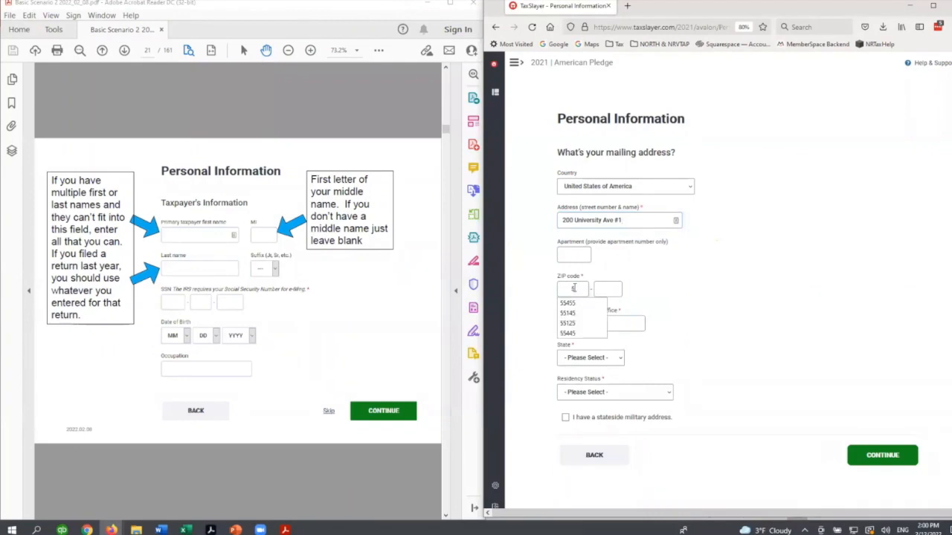
pyautogui.write('5455')
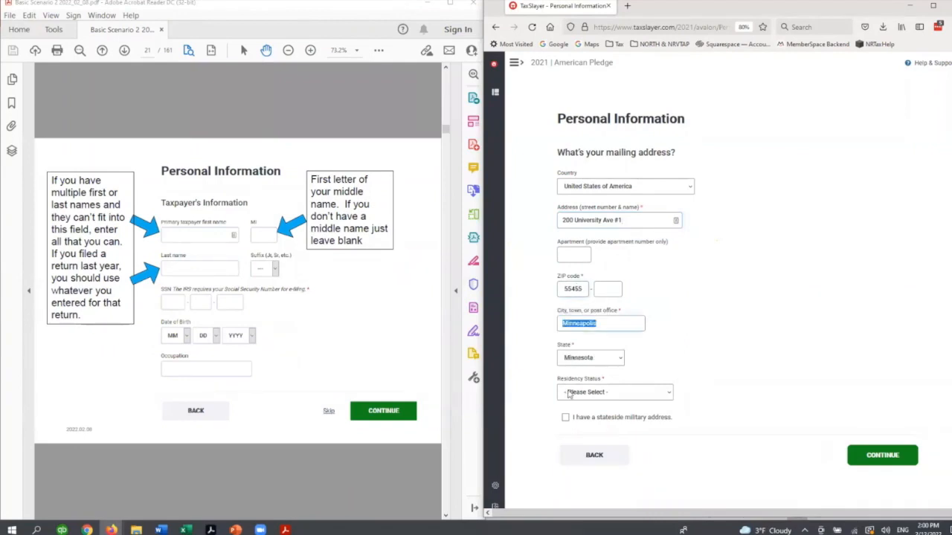
# - Following the guide's mailing address page, set the residency status to Full-Year Resident of This State and save the address
pyautogui.click(275, 488)
pyautogui.scroll(-2, 275, 487)
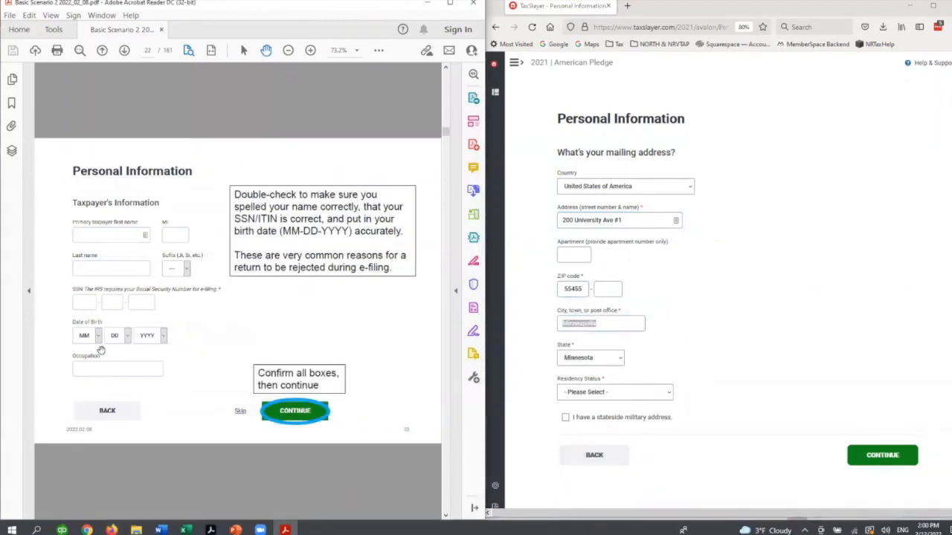
pyautogui.scroll(-2, 391, 484)
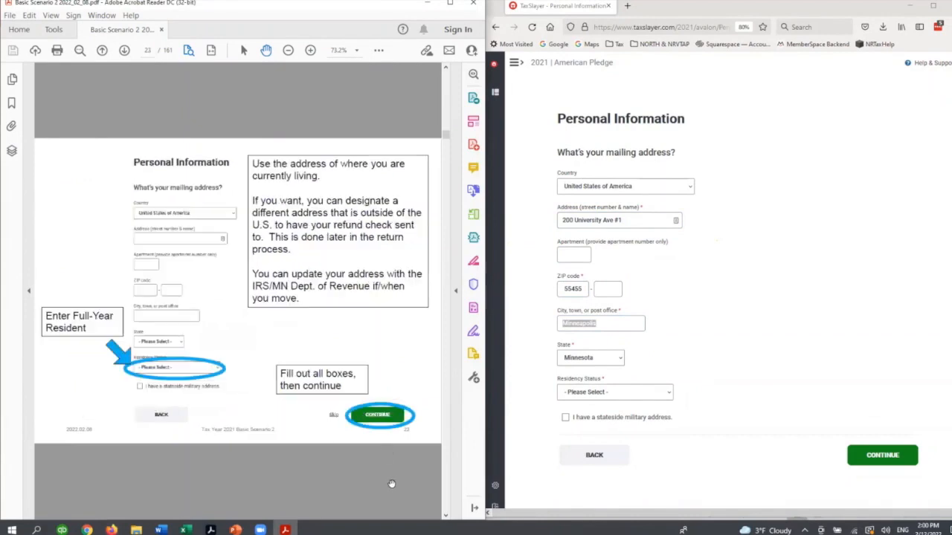
pyautogui.click(618, 395)
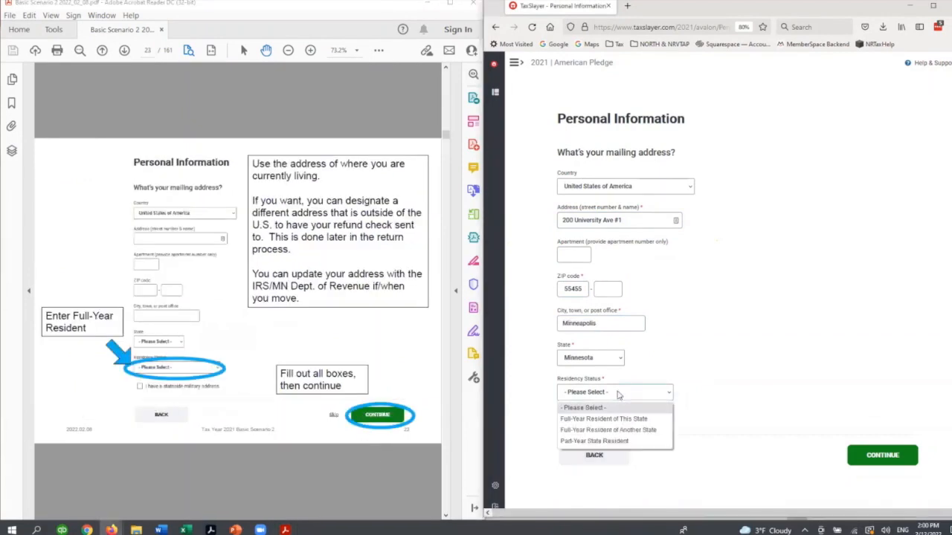
pyautogui.click(621, 419)
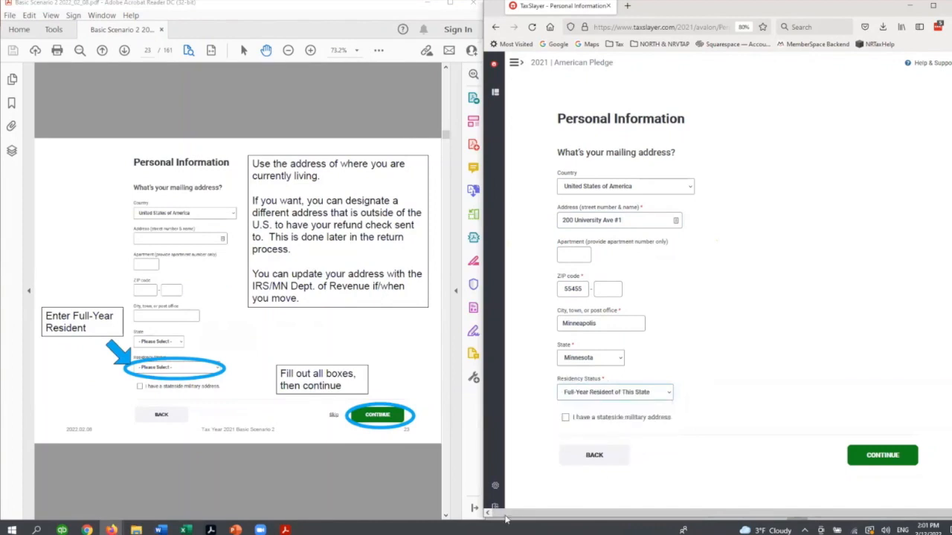
pyautogui.click(855, 455)
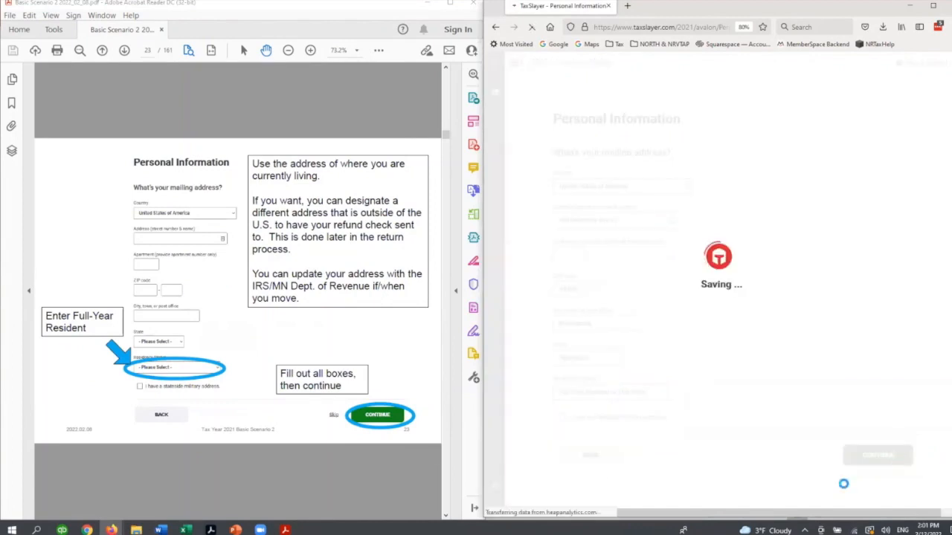
# - Consult the guide's Additional Information page and continue with all of the taxpayer's checkboxes left unticked
pyautogui.click(317, 482)
pyautogui.scroll(-1, 317, 482)
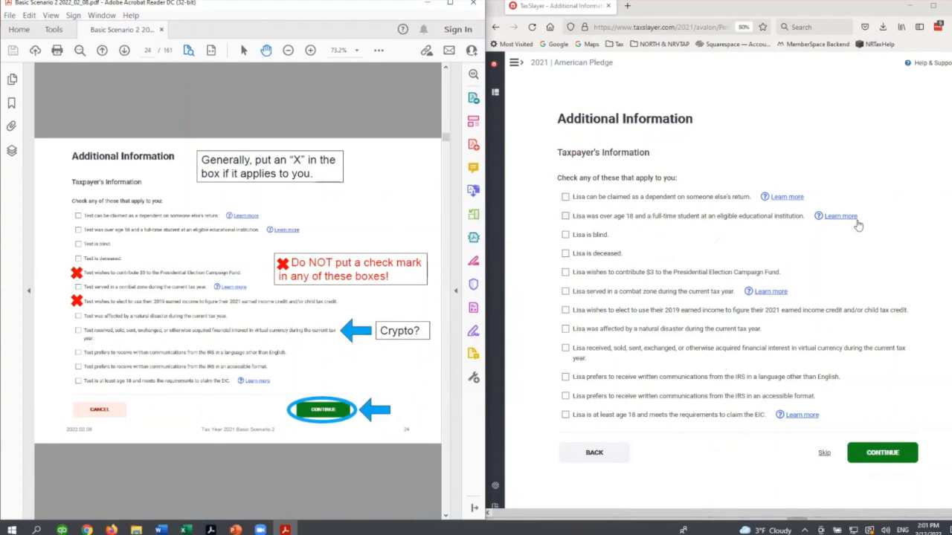
pyautogui.click(882, 461)
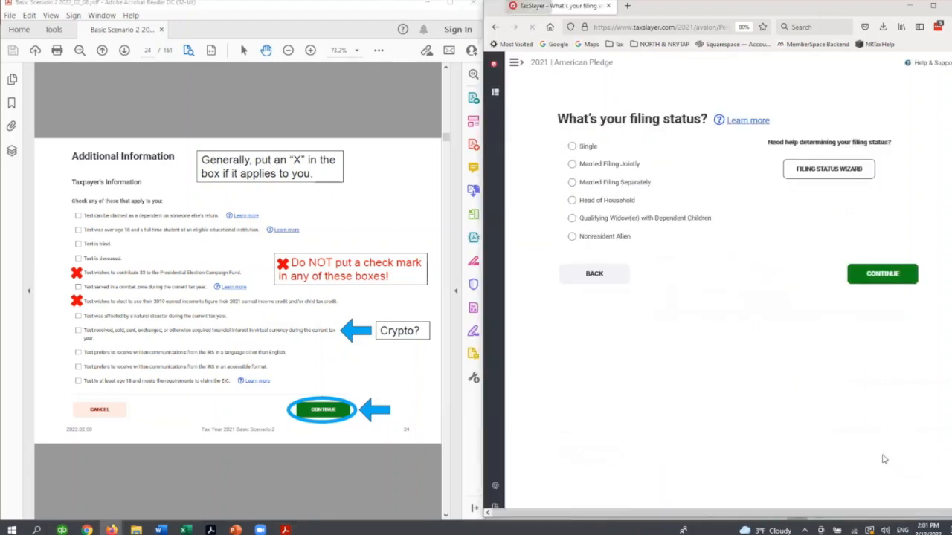
# - Consult the guide's filing status page and choose Nonresident Alien as the filing status
pyautogui.click(172, 468)
pyautogui.scroll(-1, 172, 469)
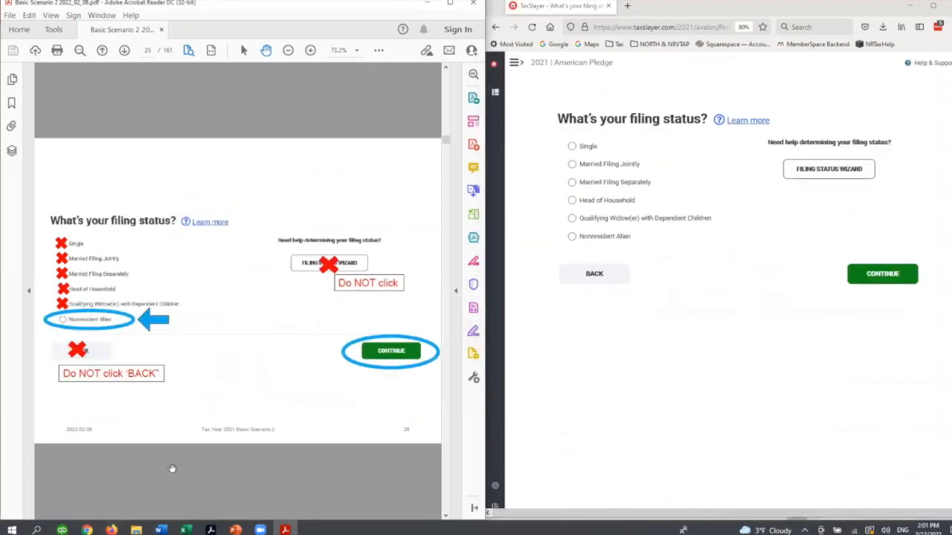
pyautogui.click(591, 246)
pyautogui.click(591, 245)
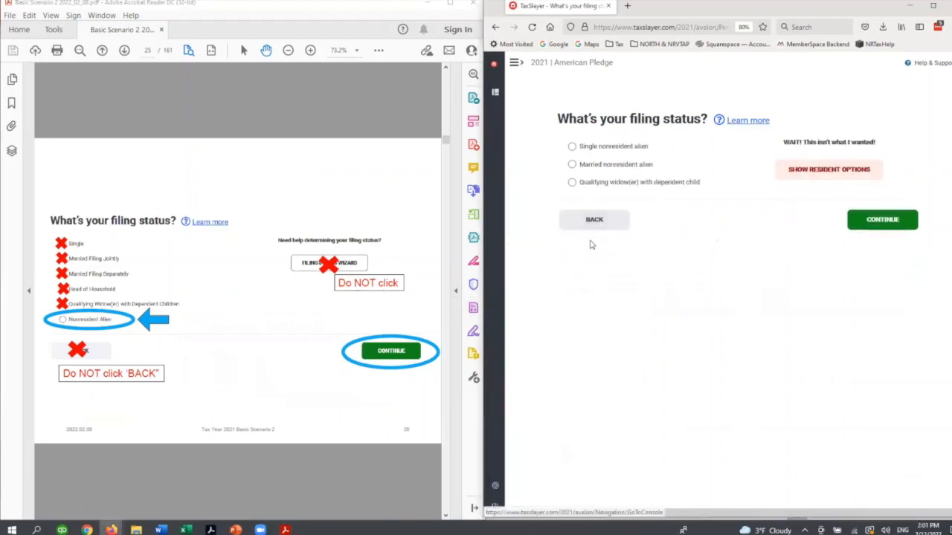
# - Select Single nonresident alien as the specific filing status, check it against the guide, and continue
pyautogui.click(345, 459)
pyautogui.scroll(-1, 344, 460)
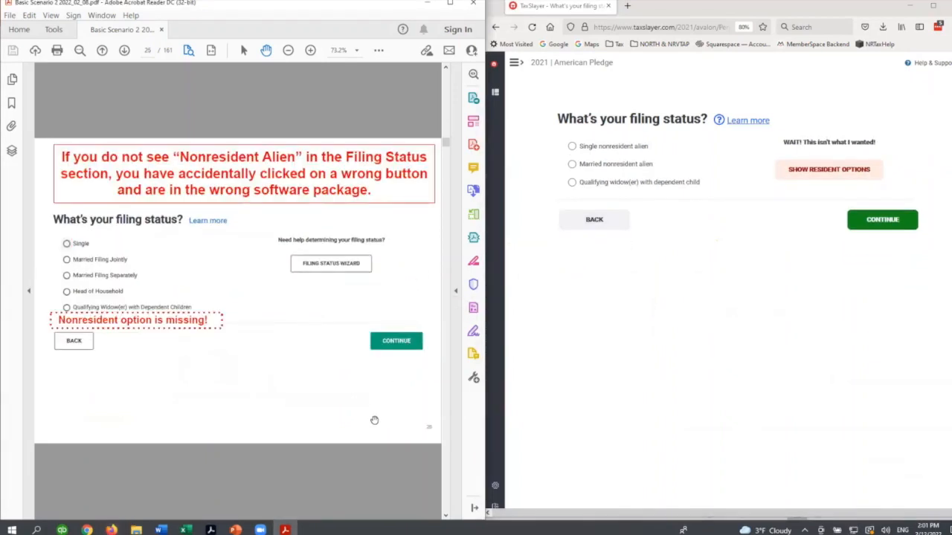
pyautogui.click(591, 149)
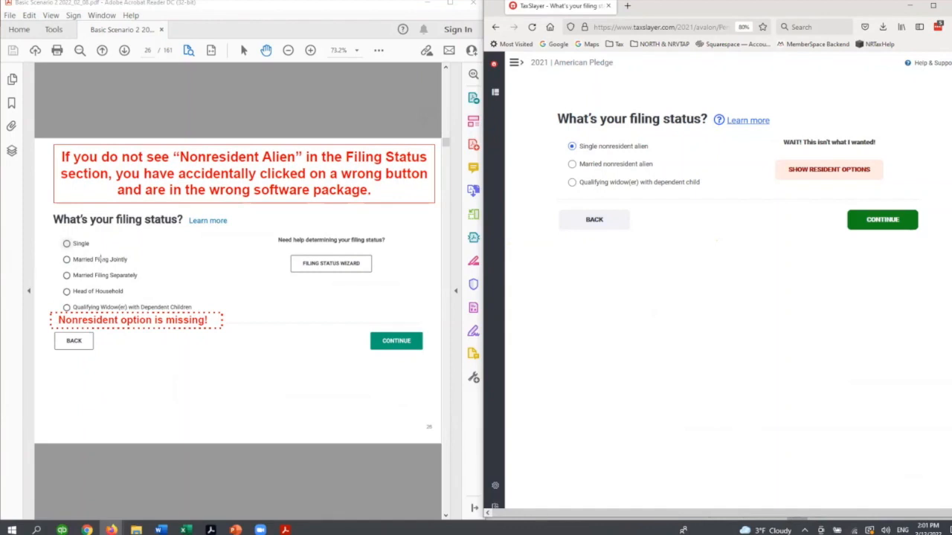
pyautogui.click(262, 118)
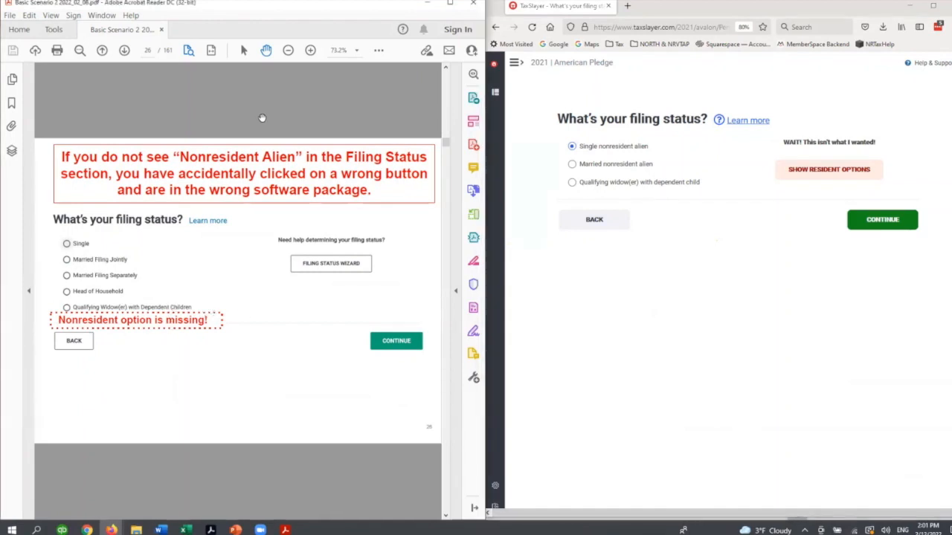
pyautogui.scroll(-2, 264, 108)
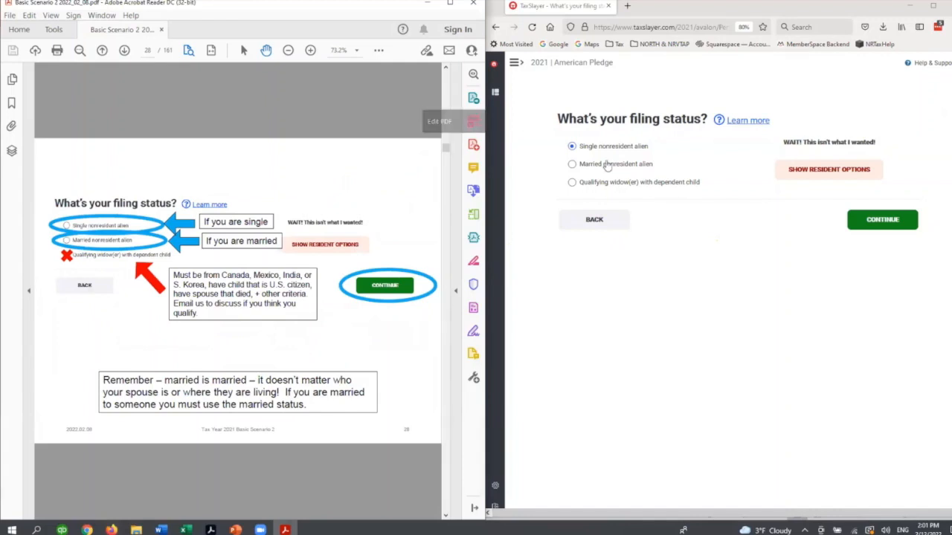
pyautogui.click(867, 218)
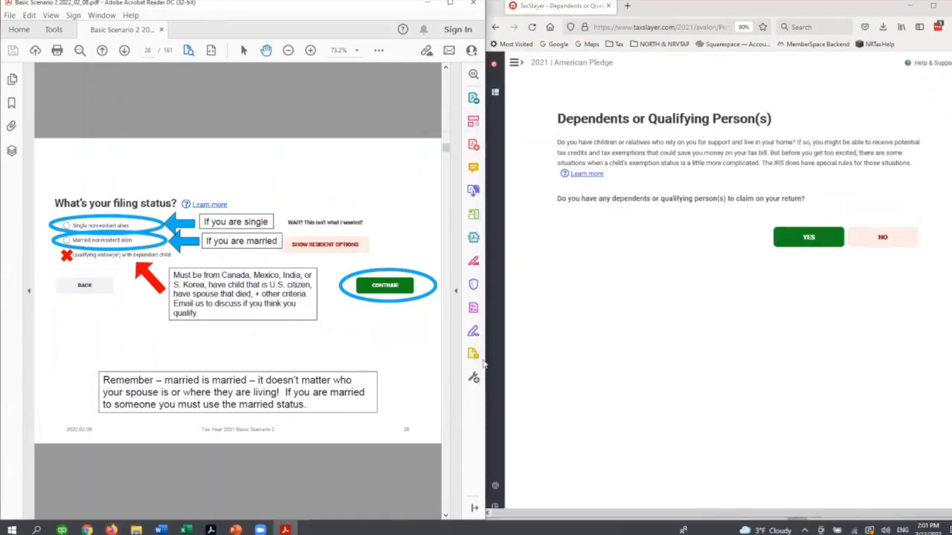
# - Answer No to claiming dependents or qualifying persons and advance the guide to its IRS Identity Protection PIN page
pyautogui.click(889, 239)
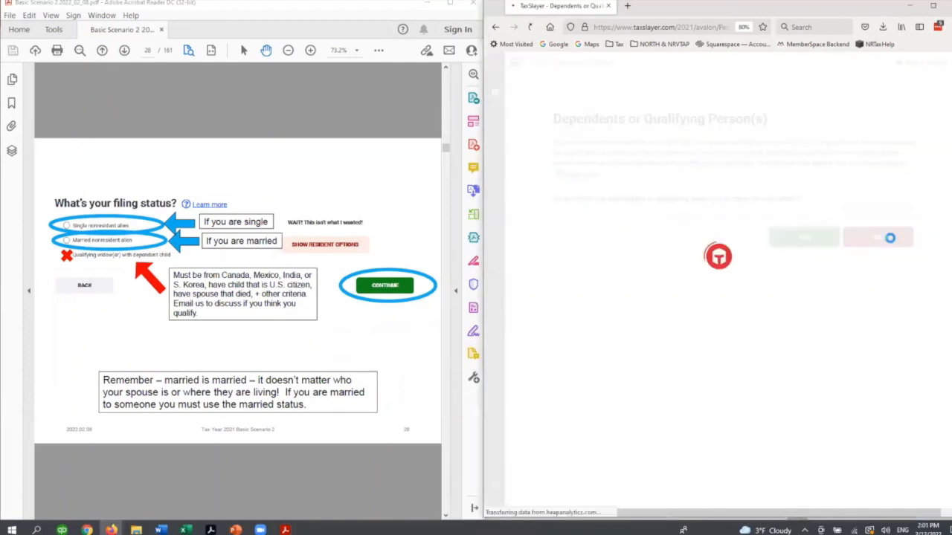
pyautogui.scroll(-2, 348, 478)
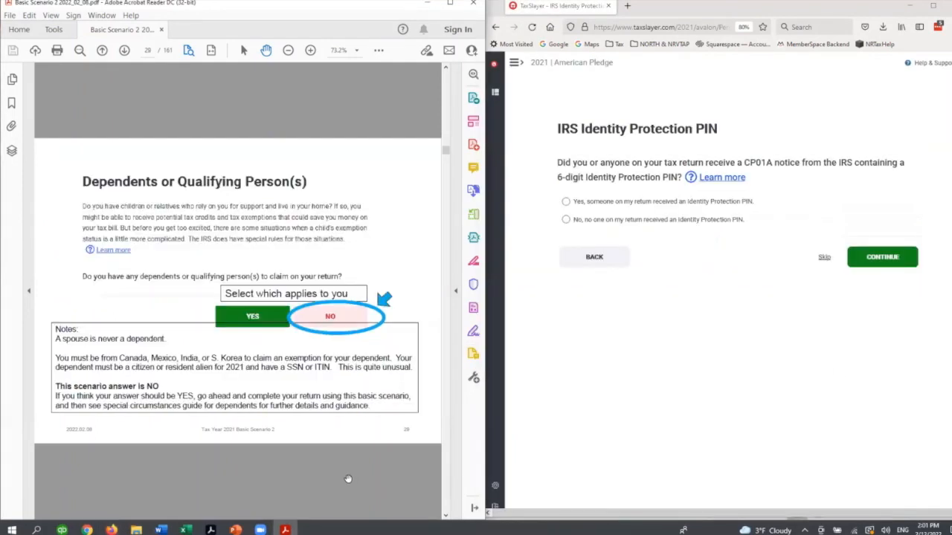
pyautogui.scroll(-2, 347, 479)
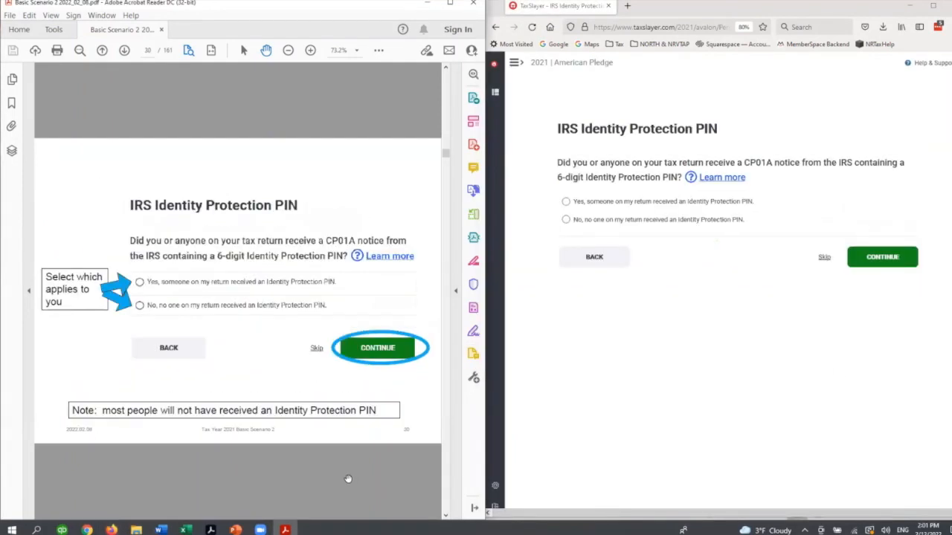
# - Answer No to receiving an IRS Identity Protection PIN and continue past the introductory page, keeping the guide on the matching page
pyautogui.click(621, 221)
pyautogui.click(864, 258)
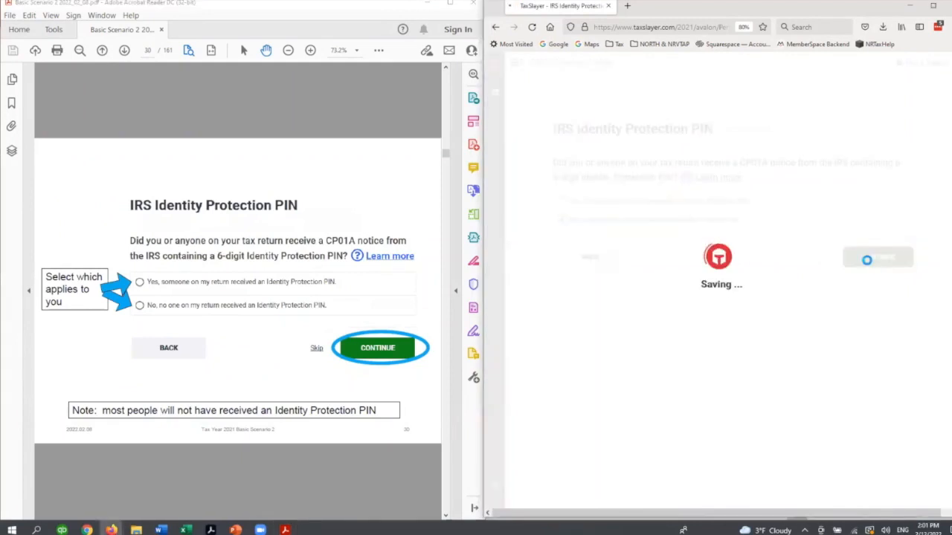
pyautogui.scroll(-2, 269, 485)
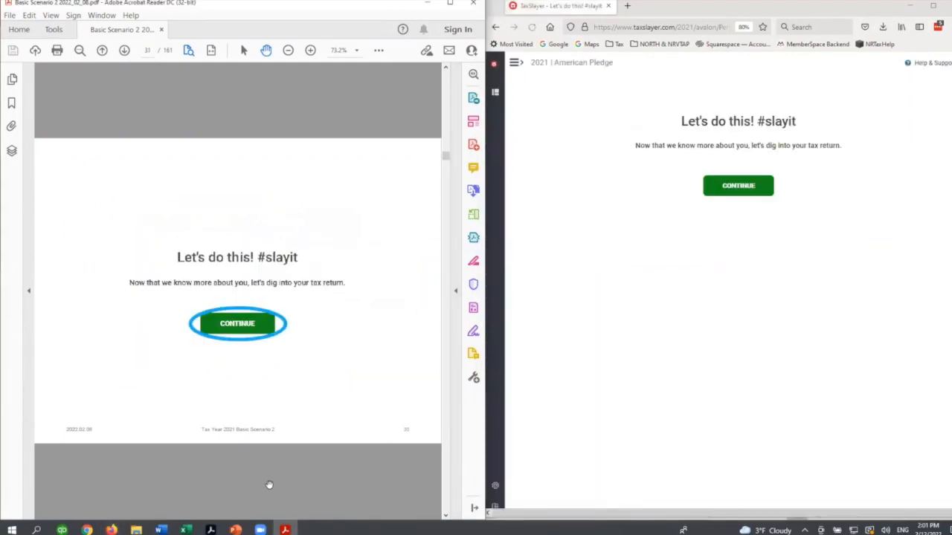
pyautogui.click(748, 184)
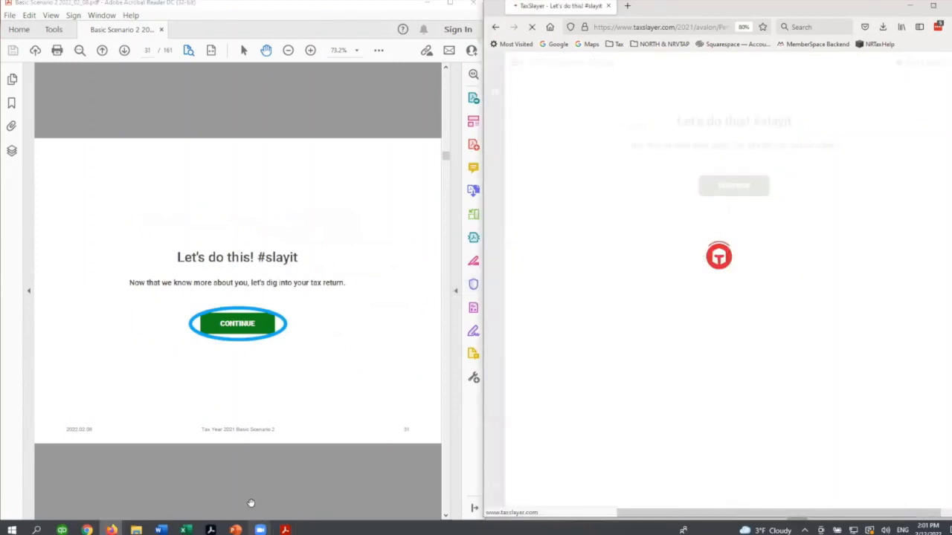
pyautogui.scroll(-2, 250, 492)
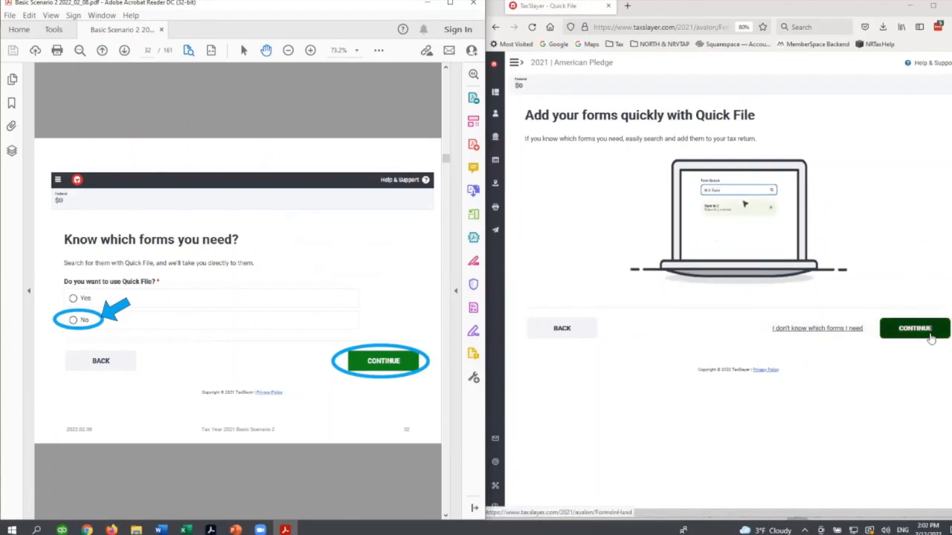
# - Skip Quick File with the option of not knowing which forms are needed, and advance the guide to its Income page
pyautogui.click(839, 332)
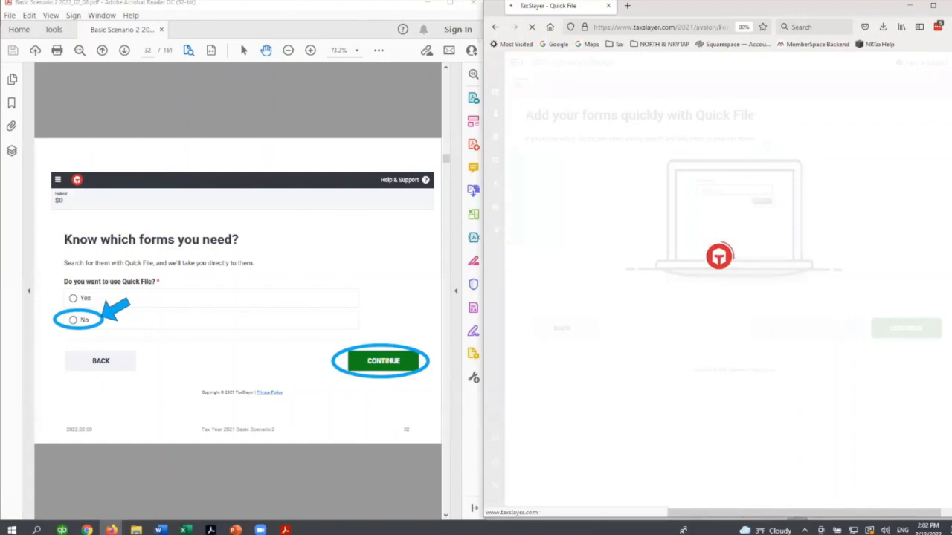
pyautogui.click(297, 472)
pyautogui.scroll(-2, 297, 472)
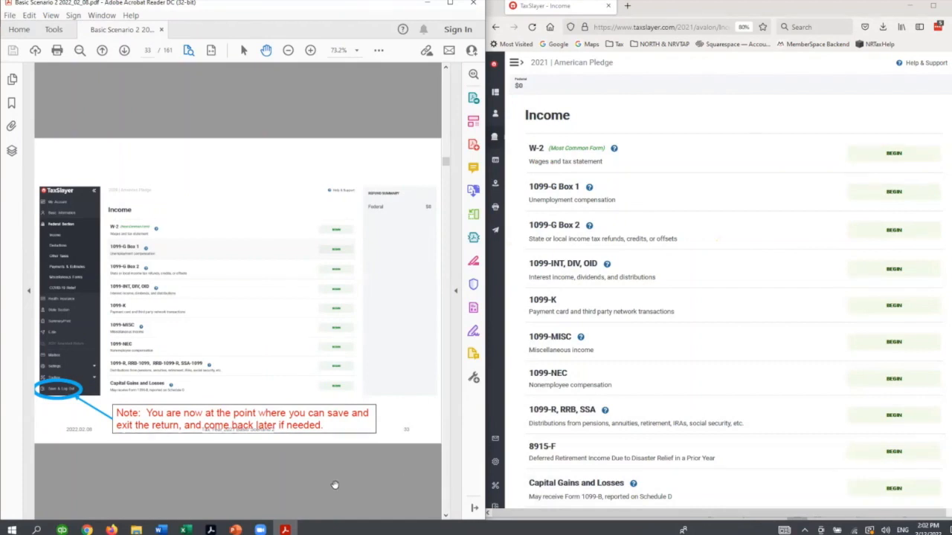
# - Advance the guide to its Entering Personal Information instructions and open the return's Basic Information section
pyautogui.scroll(-1, 335, 484)
pyautogui.scroll(-3, 335, 485)
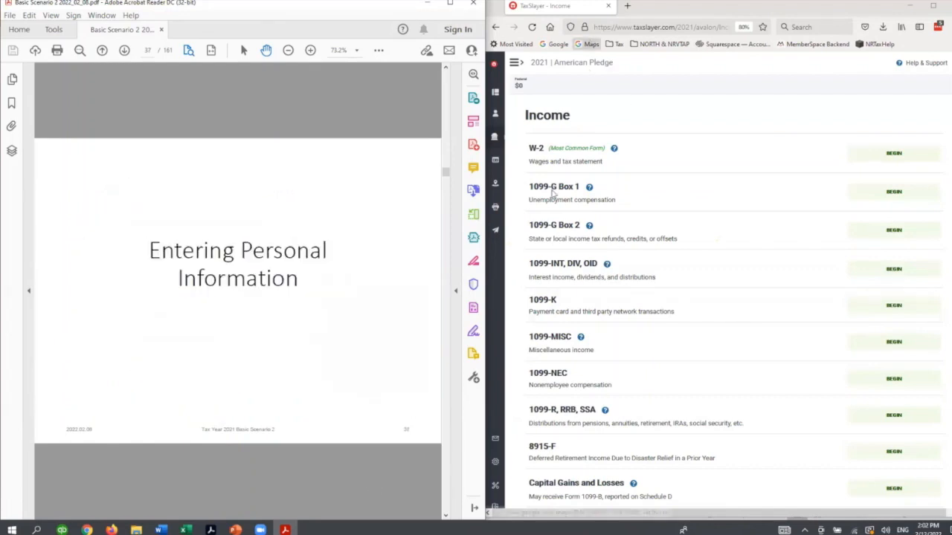
pyautogui.scroll(-1, 334, 473)
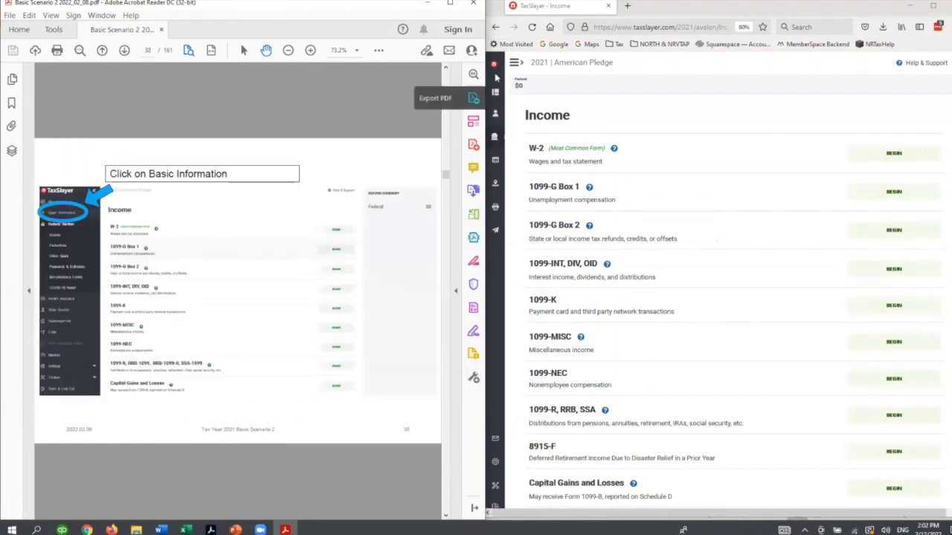
pyautogui.click(515, 62)
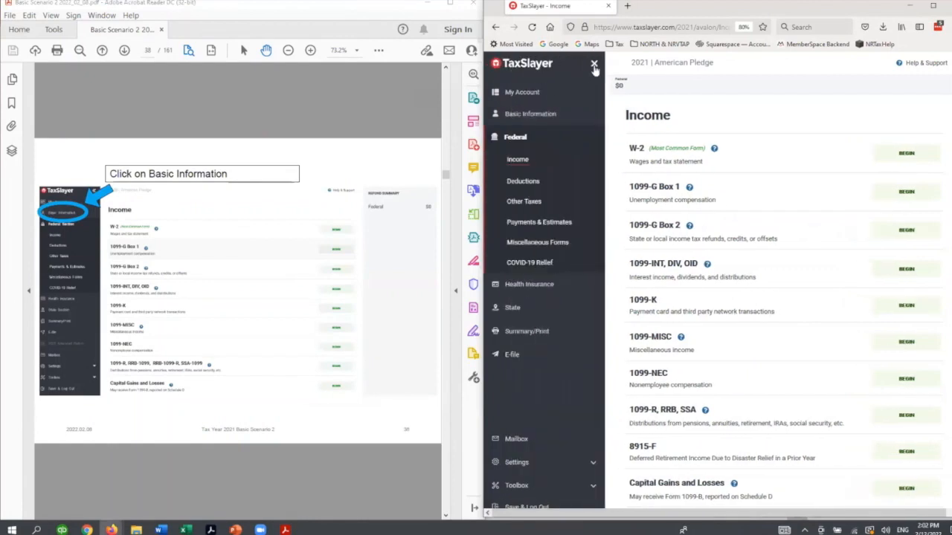
pyautogui.click(532, 114)
# - Begin the 1040NR Schedule OI from Basic Information as the guide directs, and advance the guide to its Schedule OI page
pyautogui.click(352, 123)
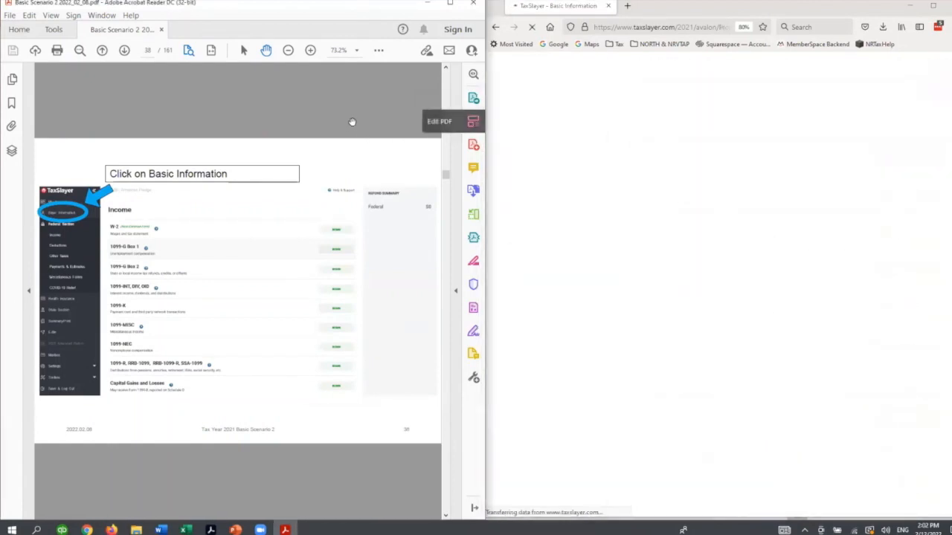
pyautogui.scroll(-1, 352, 123)
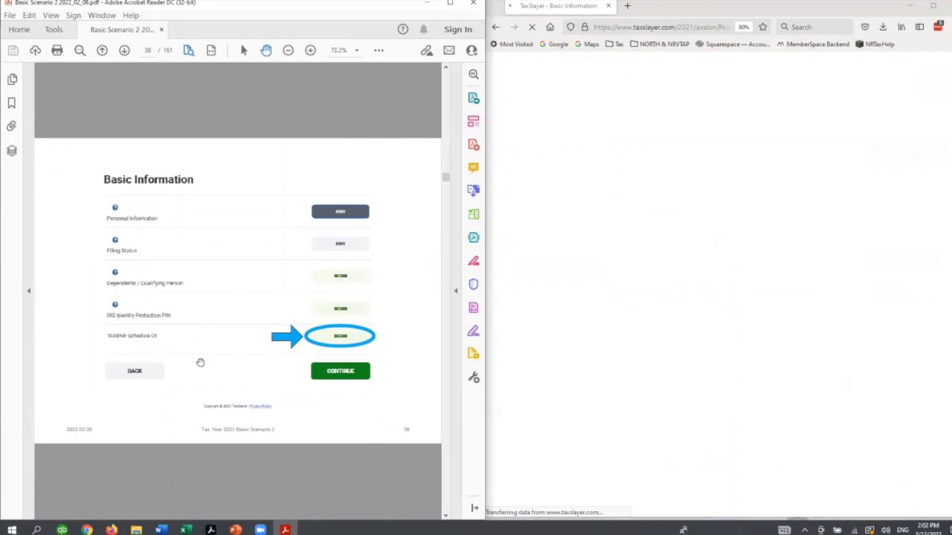
pyautogui.click(900, 305)
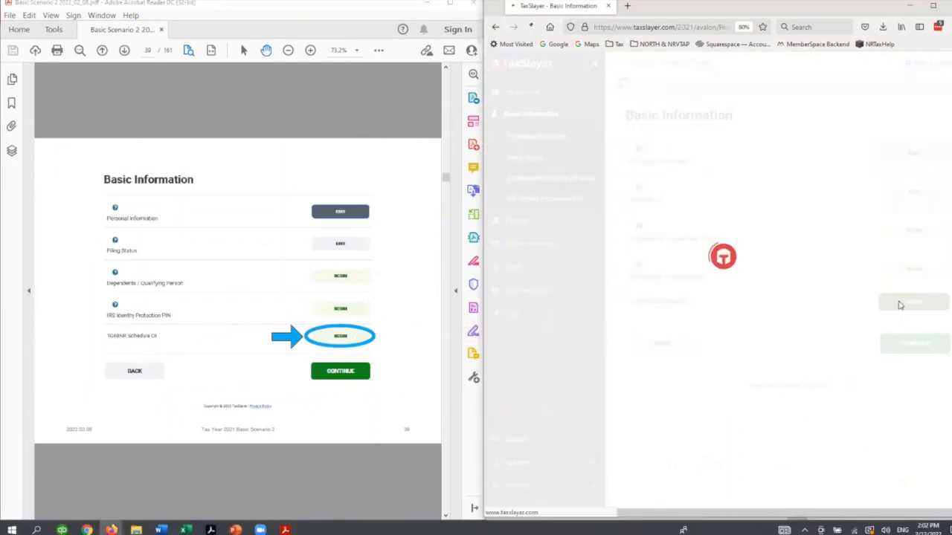
pyautogui.click(373, 110)
pyautogui.scroll(-1, 373, 109)
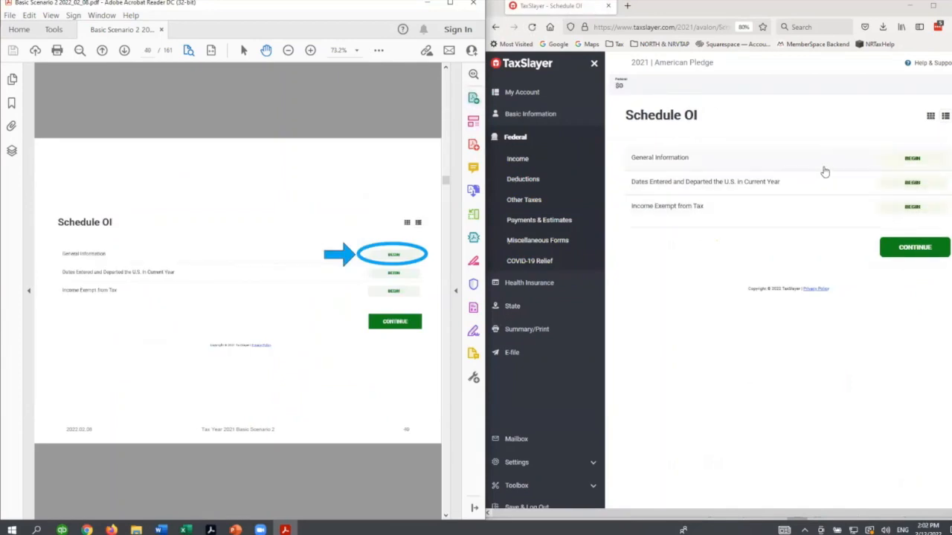
# - Begin the General Information section of Schedule OI and bring up the guide's matching page
pyautogui.click(893, 163)
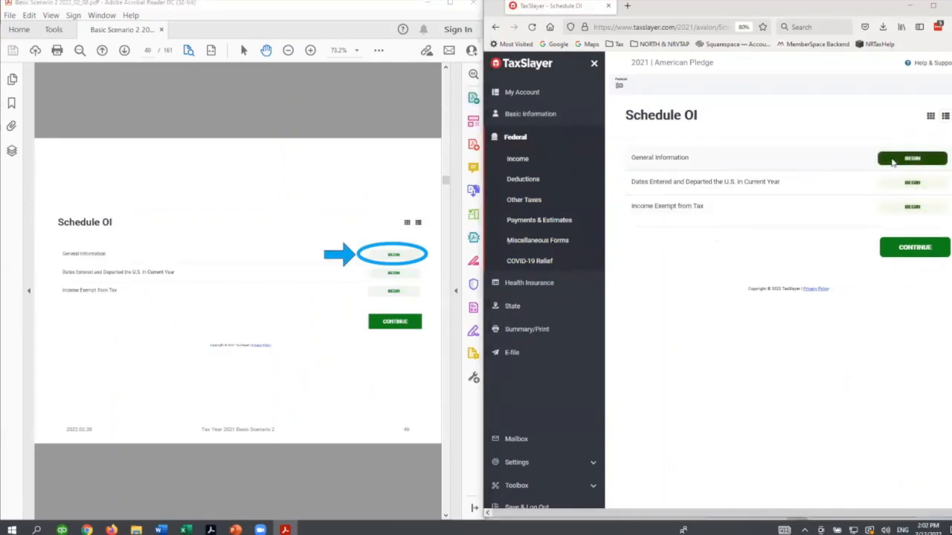
pyautogui.click(346, 107)
pyautogui.scroll(-1, 360, 115)
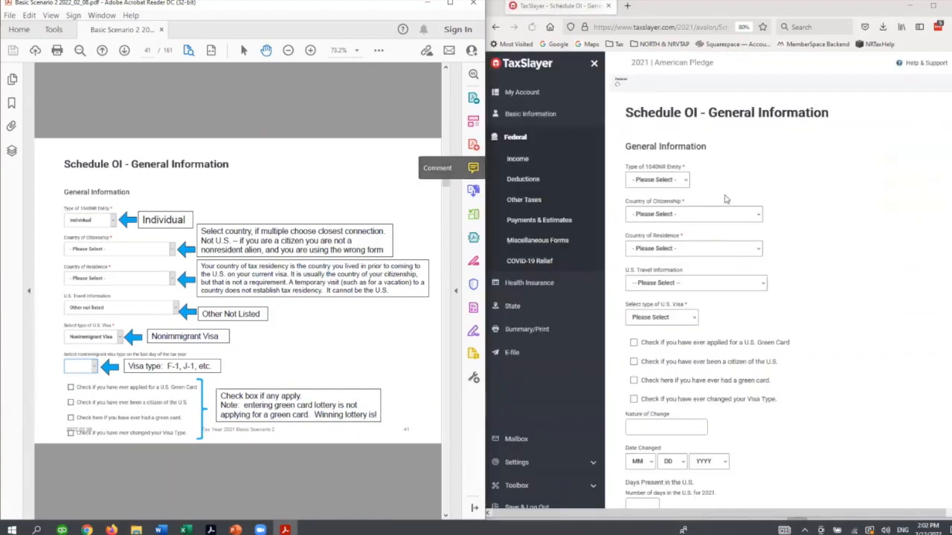
# - Set the 1040NR entity type to Individual and the country of citizenship to China
pyautogui.click(685, 183)
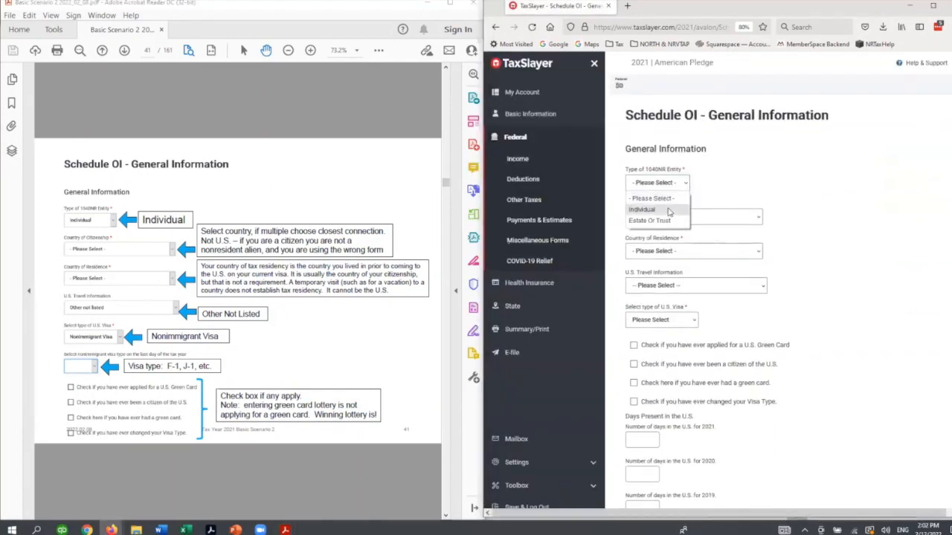
pyautogui.click(668, 211)
pyautogui.click(718, 217)
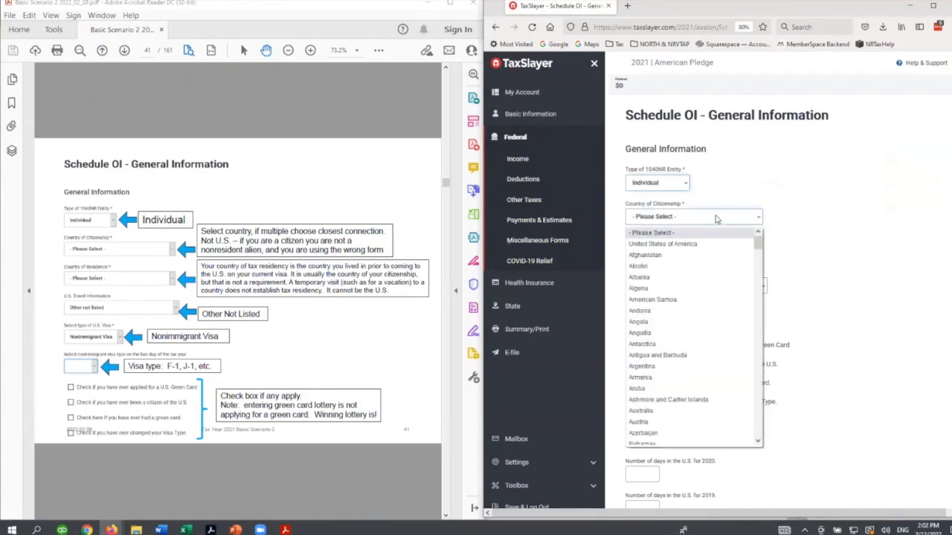
pyautogui.scroll(-10, 719, 244)
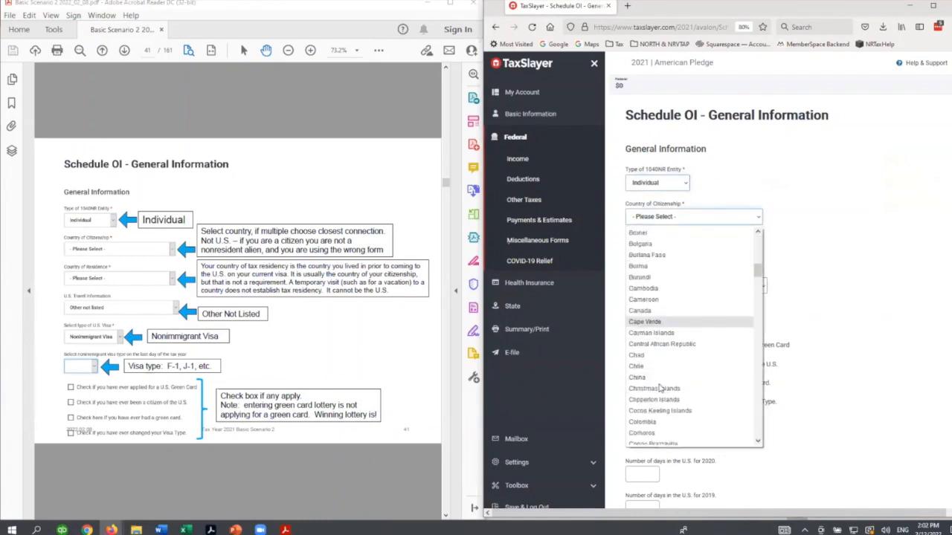
pyautogui.click(639, 377)
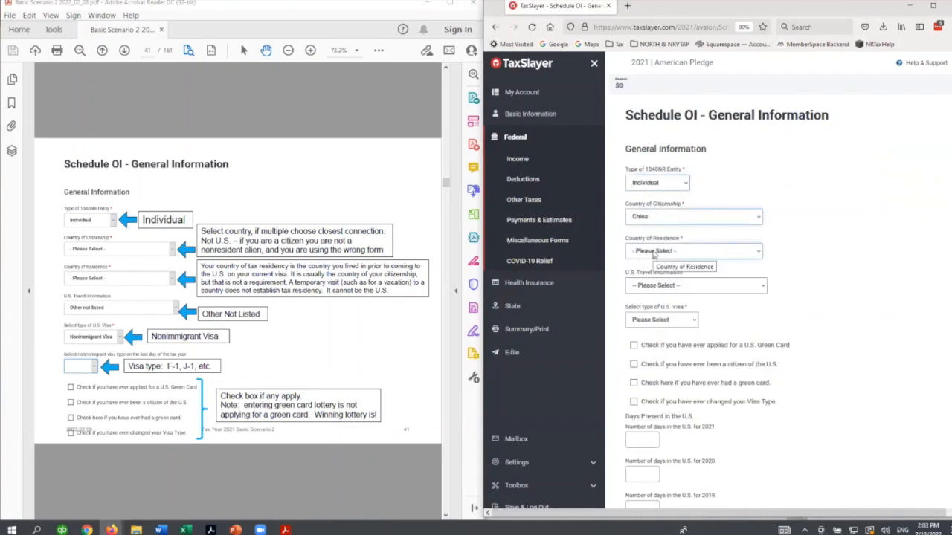
# - Set the country of residence to China
pyautogui.click(655, 254)
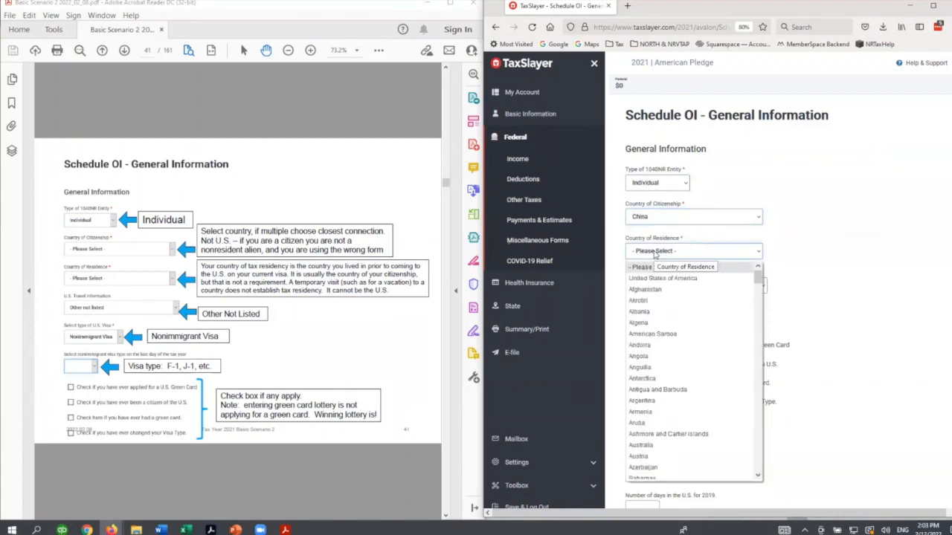
pyautogui.scroll(-2, 693, 337)
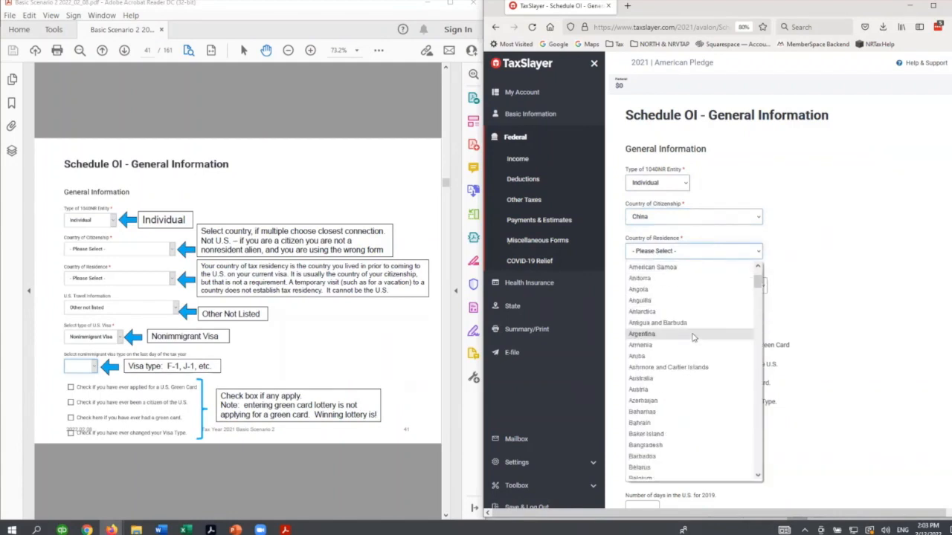
pyautogui.scroll(-14, 693, 337)
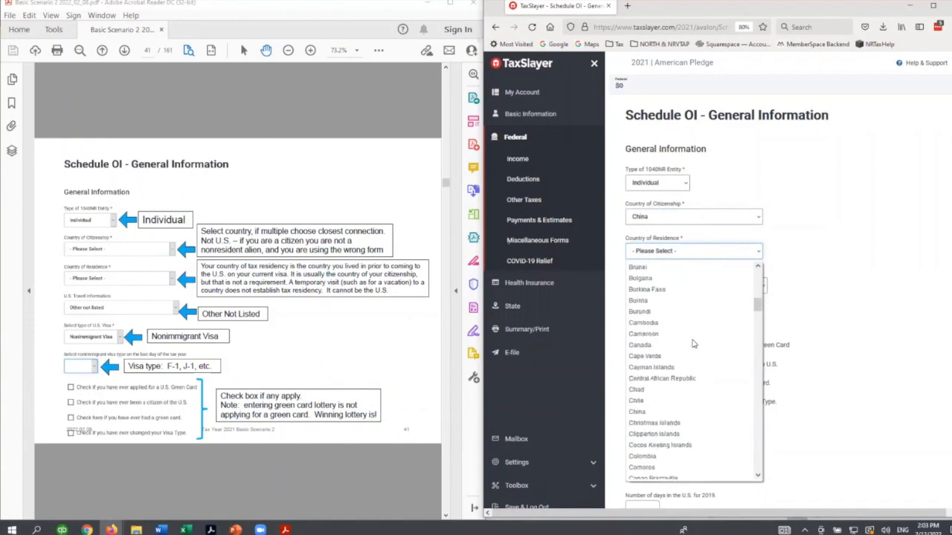
pyautogui.scroll(-2, 693, 401)
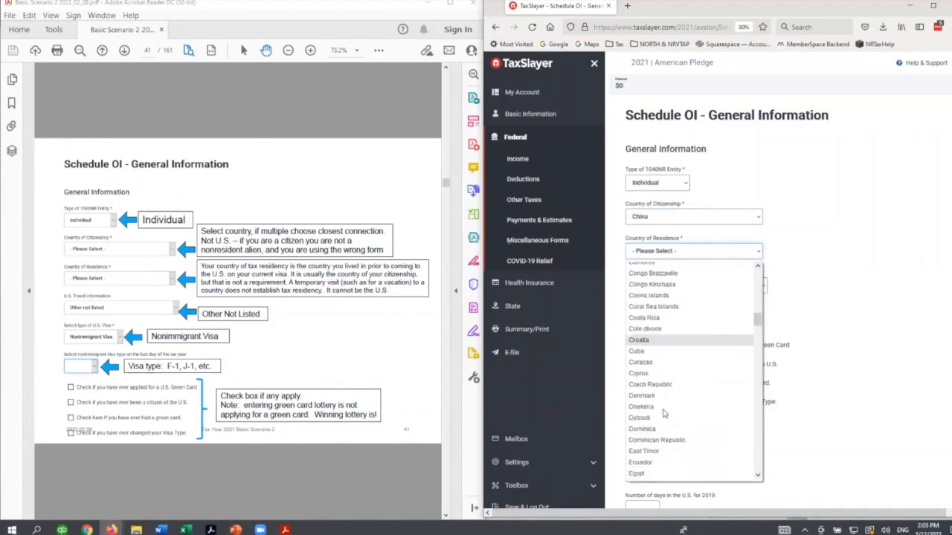
pyautogui.scroll(2, 651, 336)
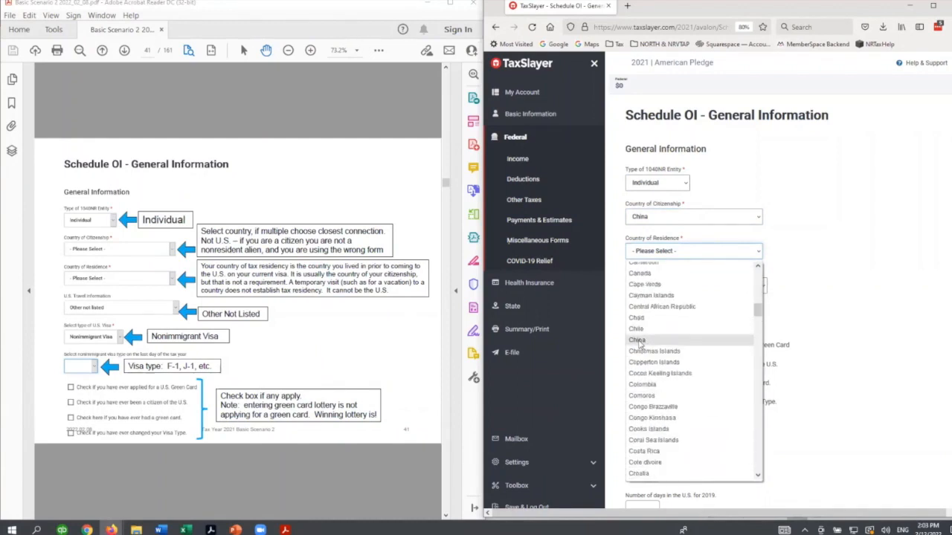
pyautogui.click(639, 339)
# - Set U.S. travel information to Other not listed and the visa to Nonimmigrant Visa of type F1
pyautogui.click(702, 286)
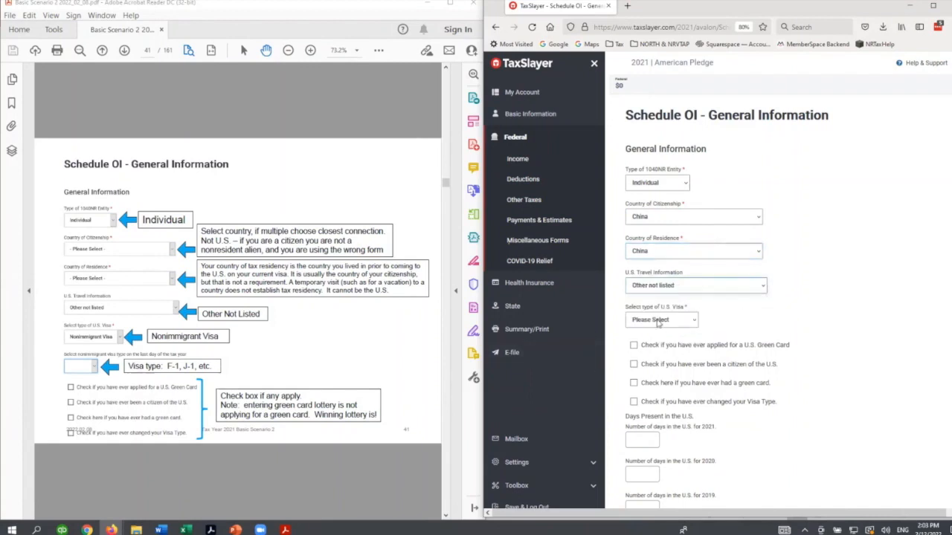
pyautogui.click(657, 321)
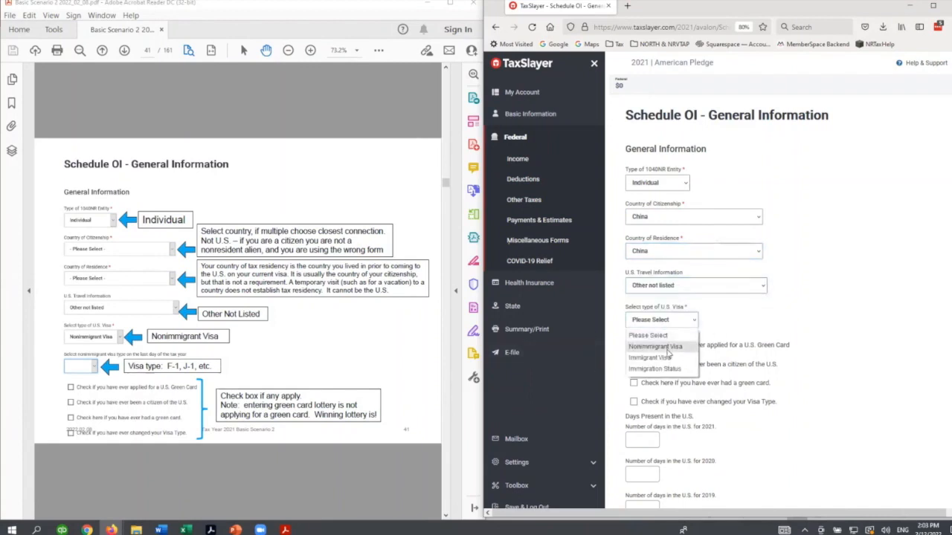
pyautogui.click(667, 355)
pyautogui.click(657, 357)
pyautogui.scroll(-2, 640, 294)
pyautogui.click(636, 287)
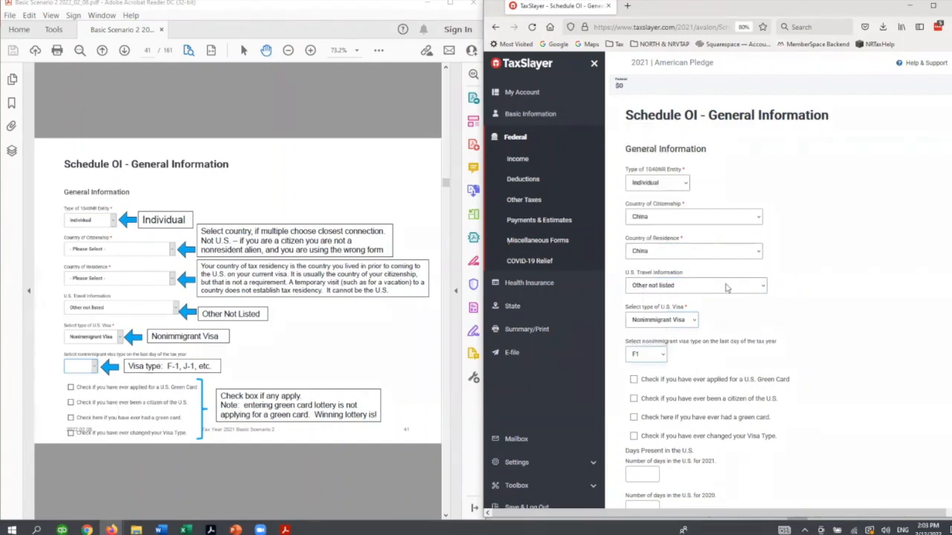
# - Enter the days present in the U.S. as 365 for 2021, 270 for 2020 and 142 for 2019
pyautogui.scroll(-3, 687, 236)
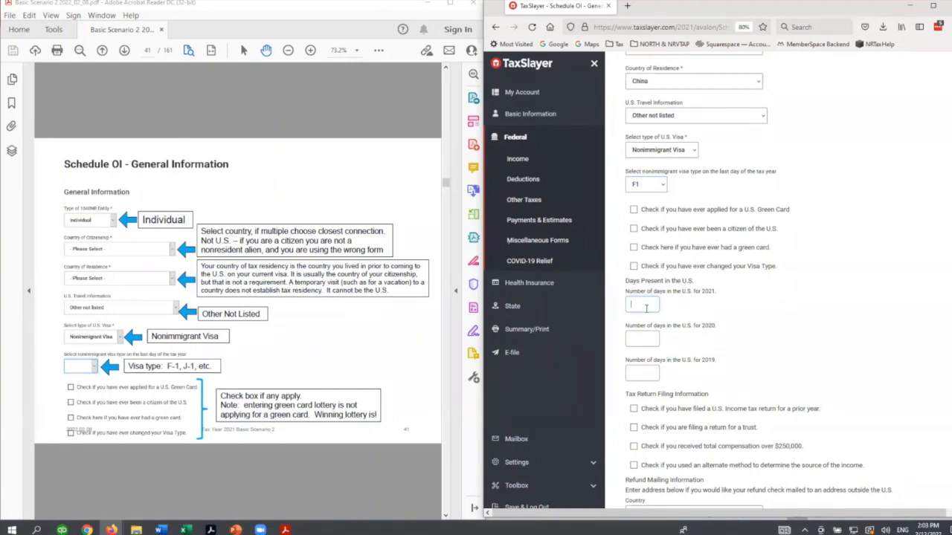
pyautogui.write('36')
pyautogui.press('Tab')
pyautogui.write('270')
pyautogui.press('Tab')
pyautogui.write('142')
# - Mark that a prior-year U.S. income tax return was filed, with last year filed 2020 and form title 1040NR
pyautogui.scroll(-1, 809, 338)
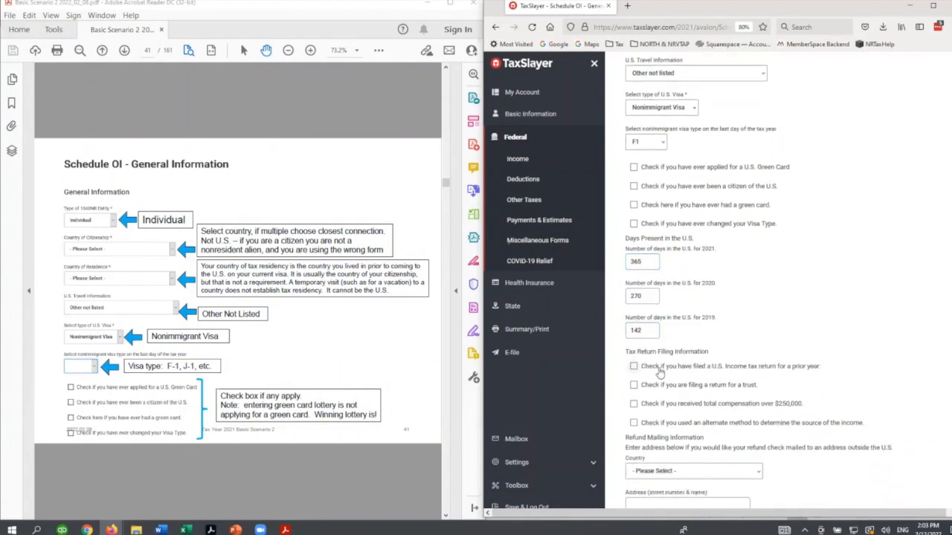
pyautogui.click(634, 367)
pyautogui.click(644, 394)
pyautogui.write('2020')
pyautogui.click(652, 430)
pyautogui.click(646, 489)
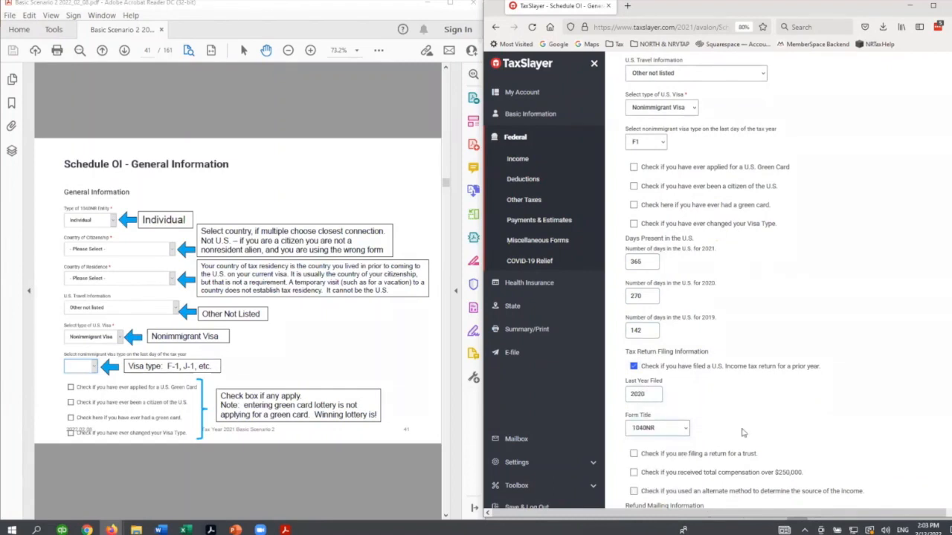
# - Leave the refund mailing address, treaty-exempt wages and real property election blank, and save the Schedule OI general information
pyautogui.scroll(-3, 742, 433)
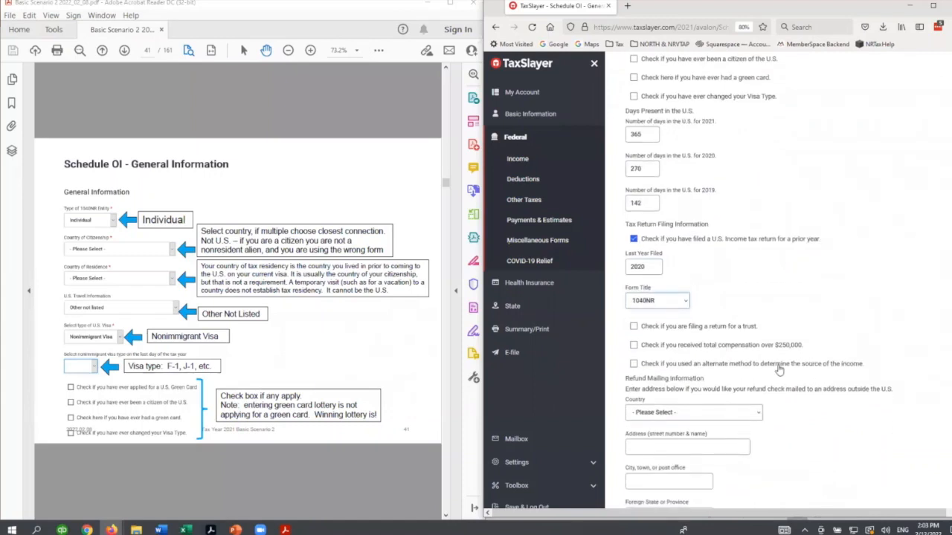
pyautogui.click(275, 472)
pyautogui.scroll(-1, 275, 473)
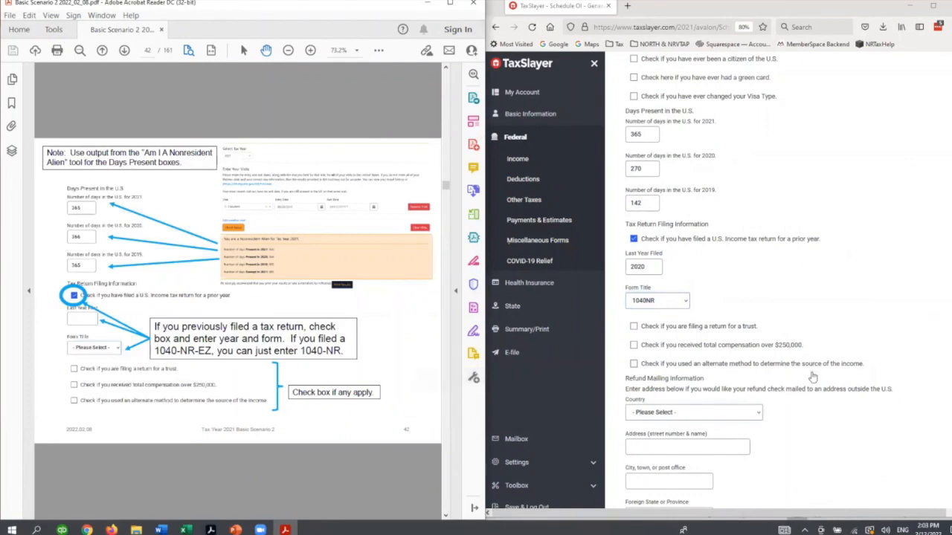
pyautogui.scroll(-1, 311, 456)
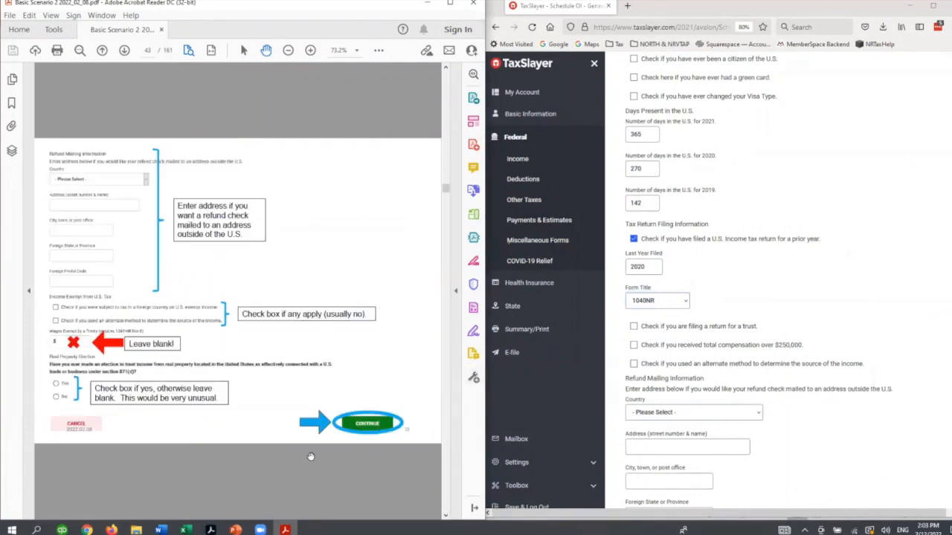
pyautogui.scroll(-3, 769, 415)
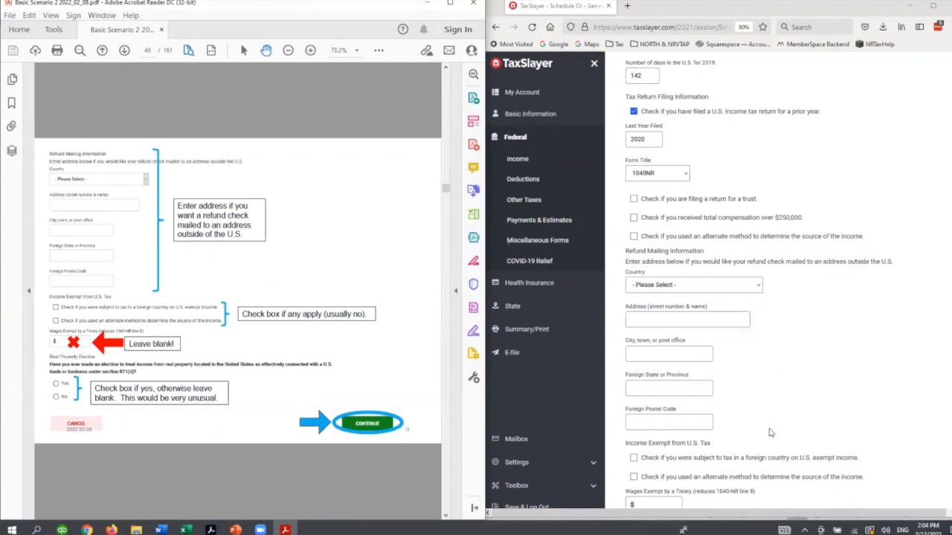
pyautogui.scroll(-5, 798, 423)
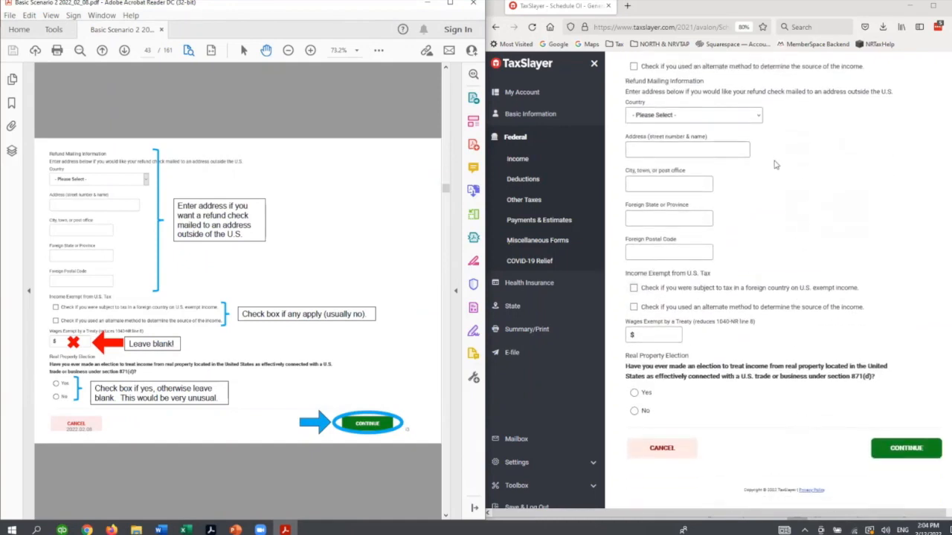
pyautogui.click(911, 451)
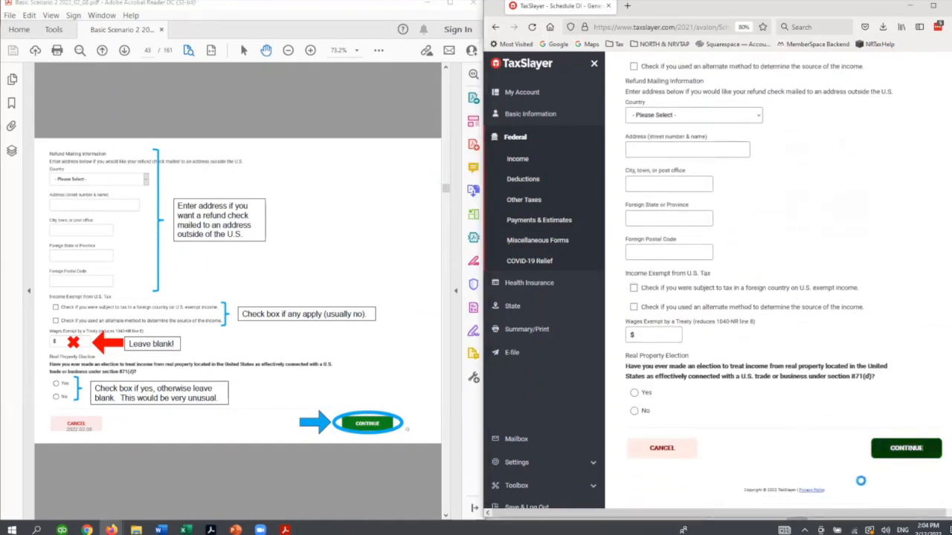
# - Add a Schedule OI current-year travel record with U.S. entry date 1/1/2021 and no departure date, and save it
pyautogui.scroll(-2, 318, 494)
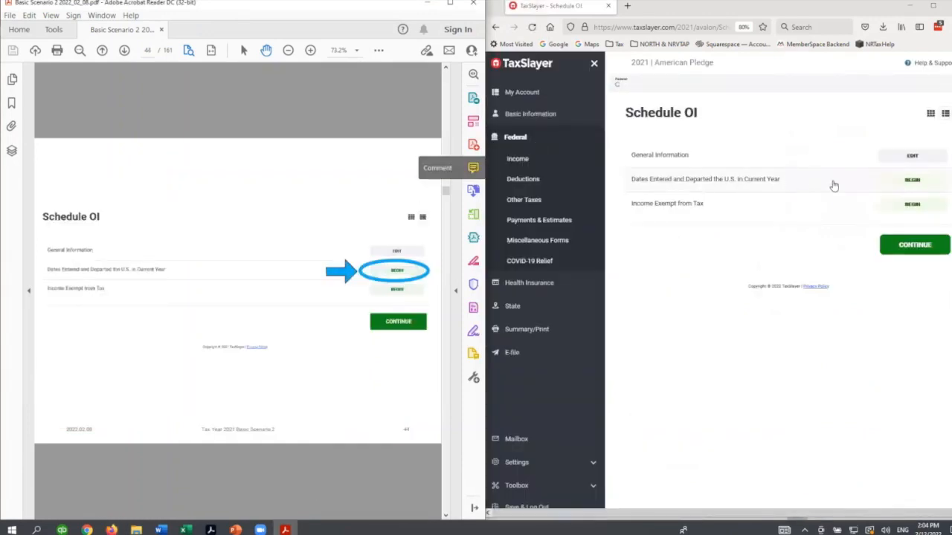
pyautogui.click(912, 180)
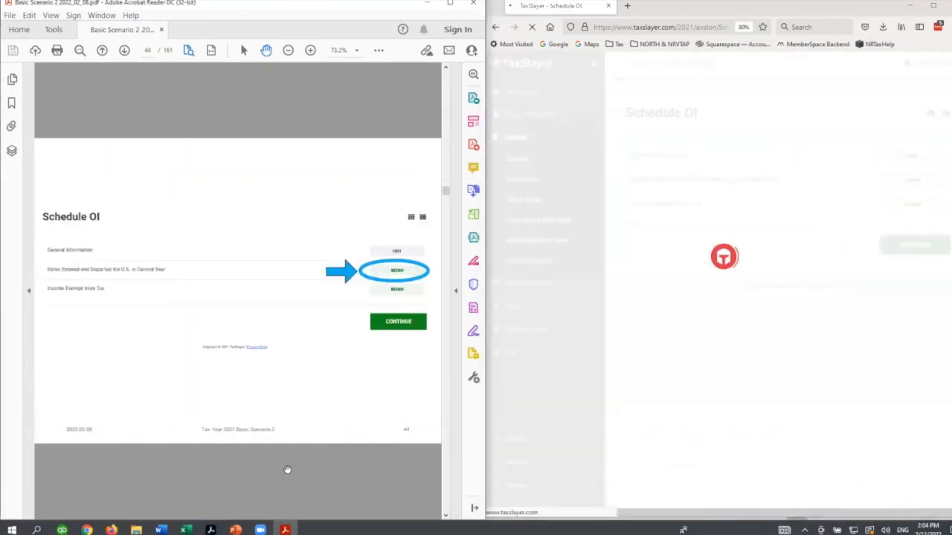
pyautogui.scroll(-2, 290, 476)
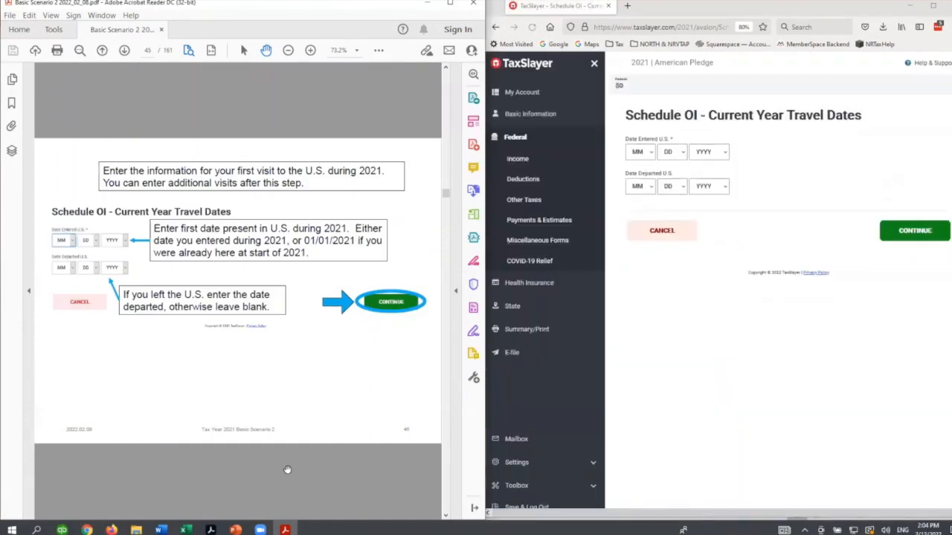
pyautogui.click(651, 154)
pyautogui.click(651, 154)
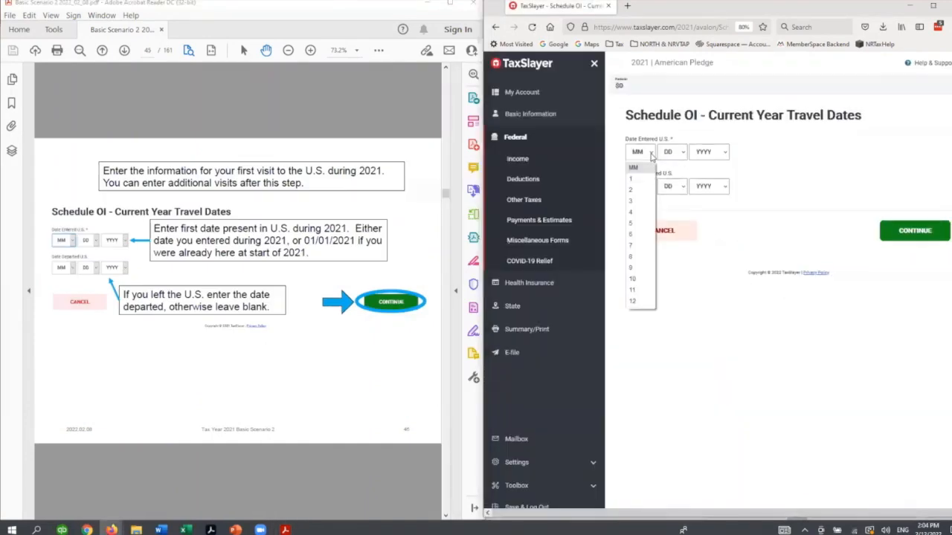
pyautogui.click(642, 181)
pyautogui.click(670, 154)
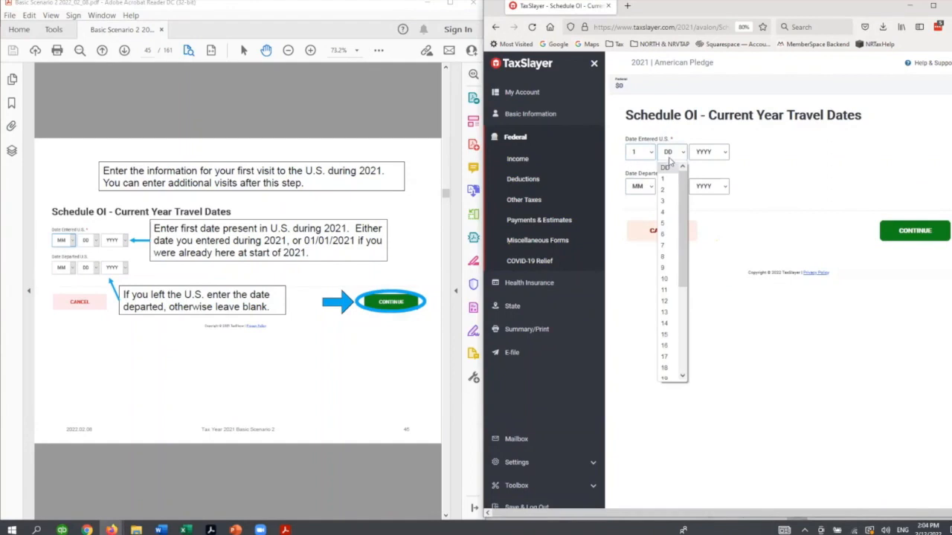
pyautogui.click(667, 180)
pyautogui.click(708, 153)
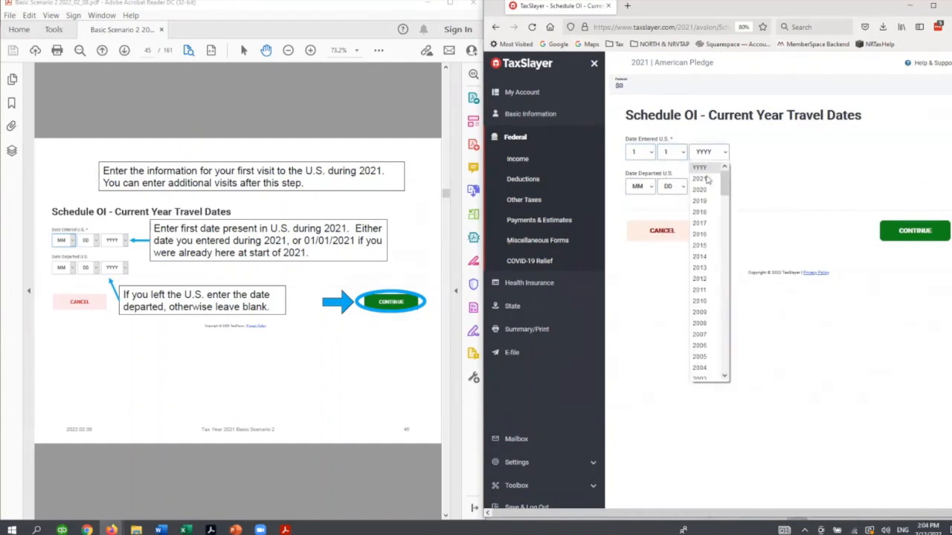
pyautogui.click(707, 182)
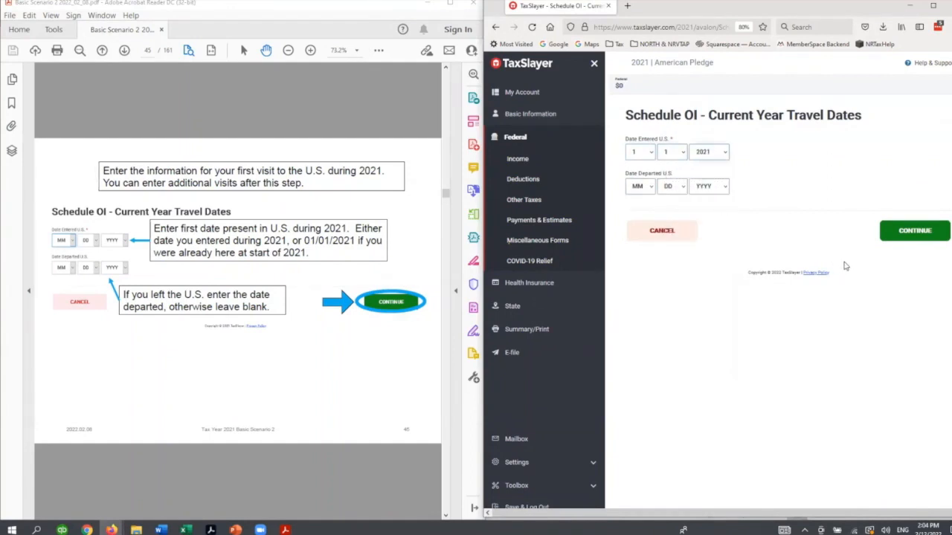
pyautogui.click(920, 232)
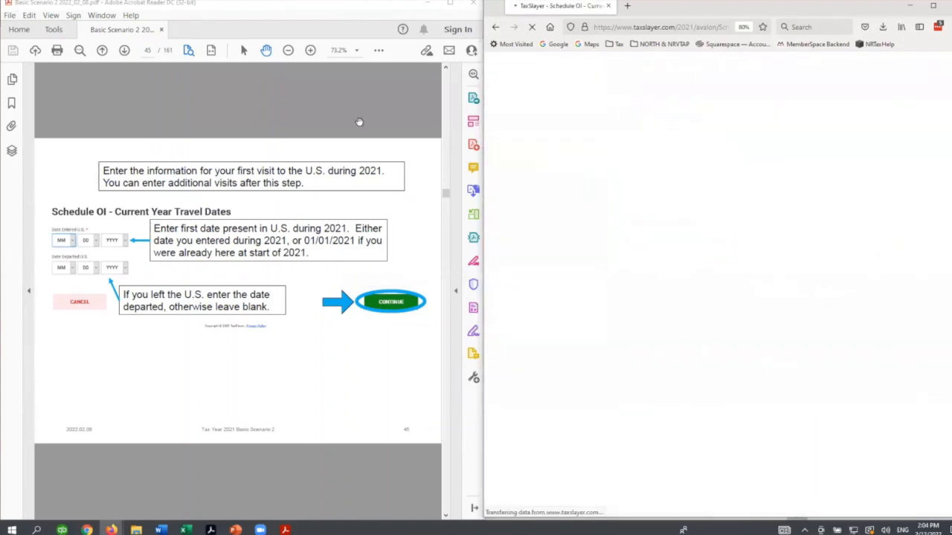
# - Finish the current-year travel dates and leave Schedule OI for the Basic Information page
pyautogui.click(344, 115)
pyautogui.scroll(-3, 344, 115)
pyautogui.scroll(-3, 344, 115)
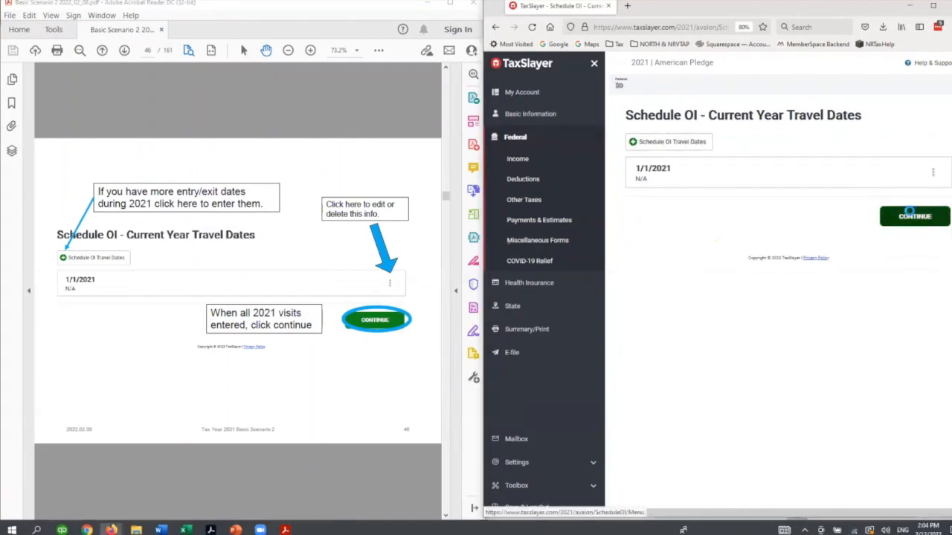
pyautogui.click(915, 217)
pyautogui.scroll(-3, 244, 483)
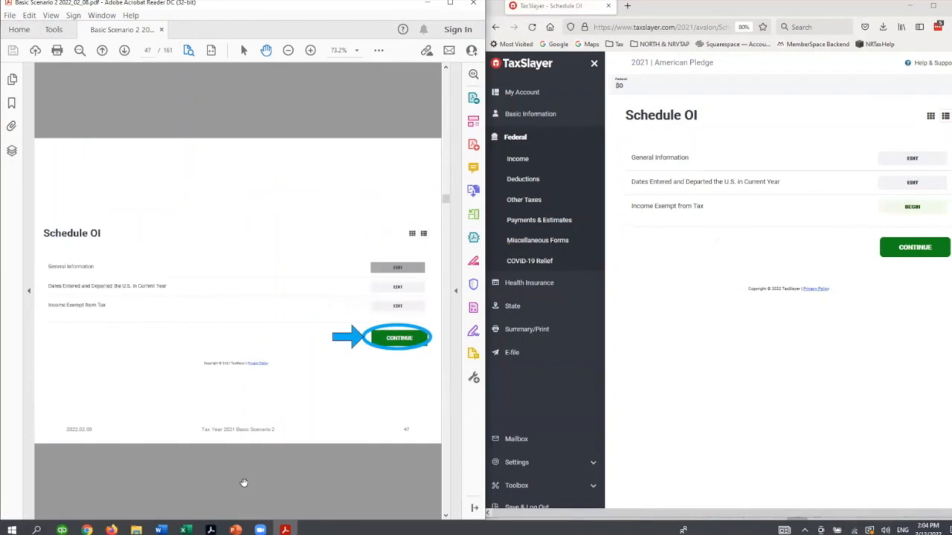
pyautogui.click(901, 247)
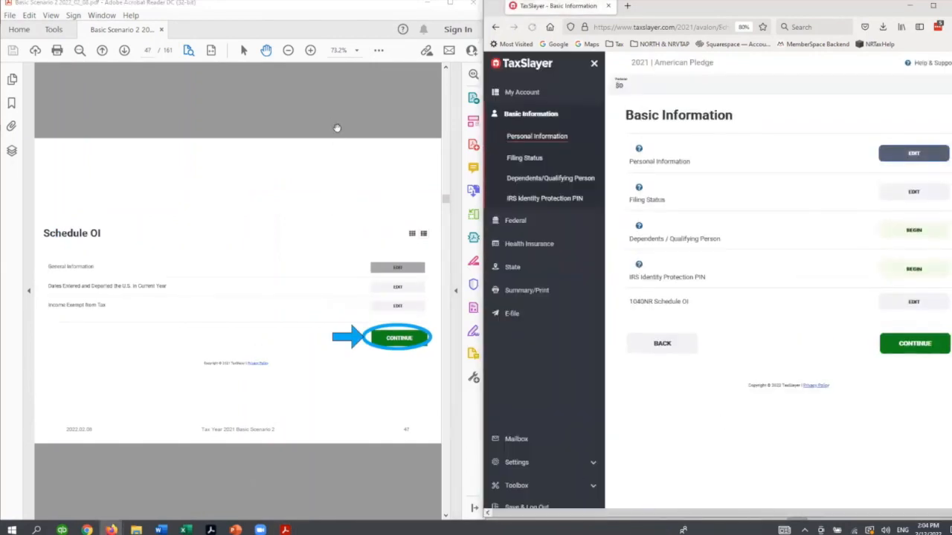
# - Begin Form 8843, Aliens Exempt for Medical Conditions/Other Reasons, from the federal Miscellaneous Forms
pyautogui.click(337, 121)
pyautogui.scroll(-3, 337, 121)
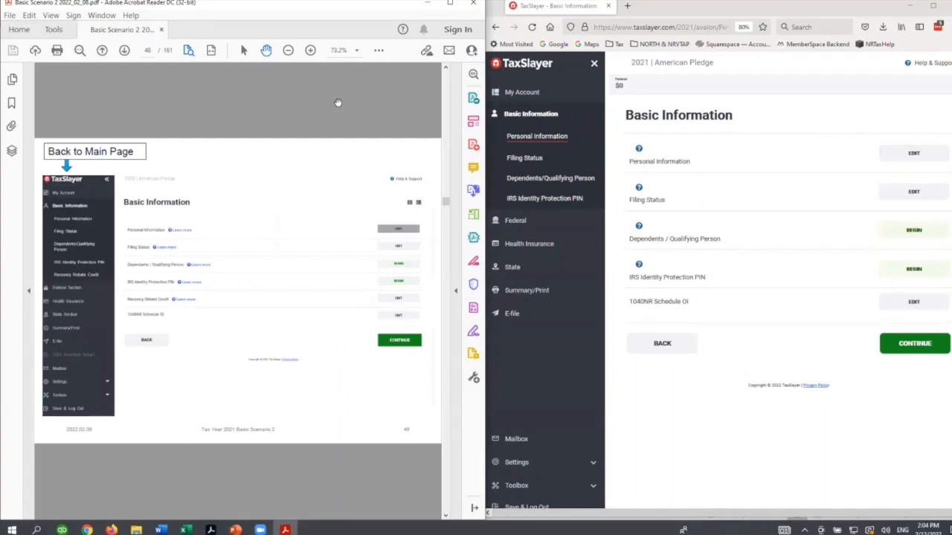
pyautogui.scroll(-3, 338, 103)
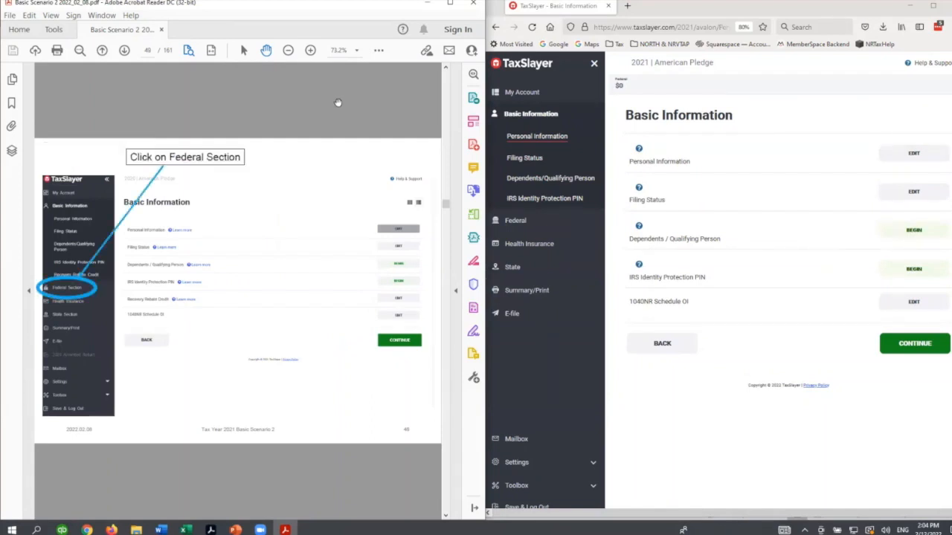
pyautogui.click(512, 221)
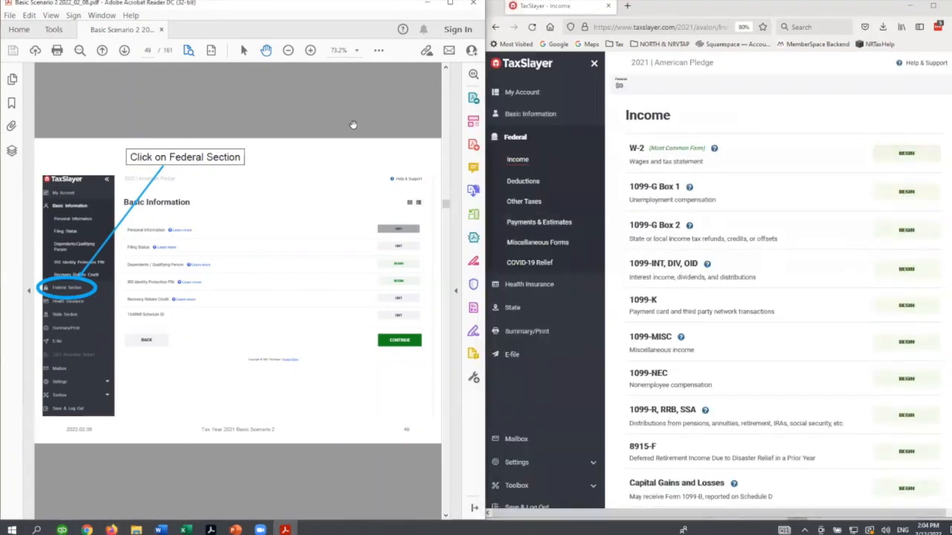
pyautogui.scroll(-3, 355, 125)
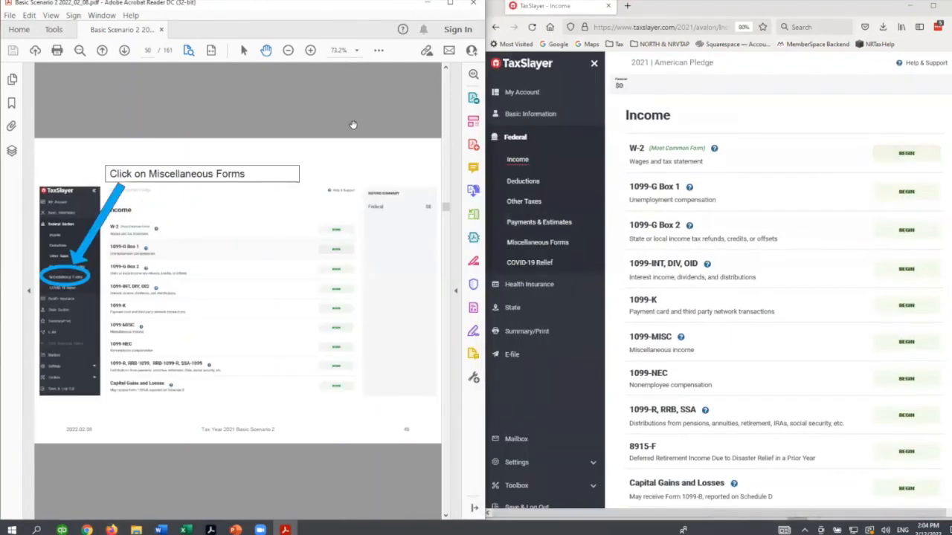
pyautogui.click(538, 242)
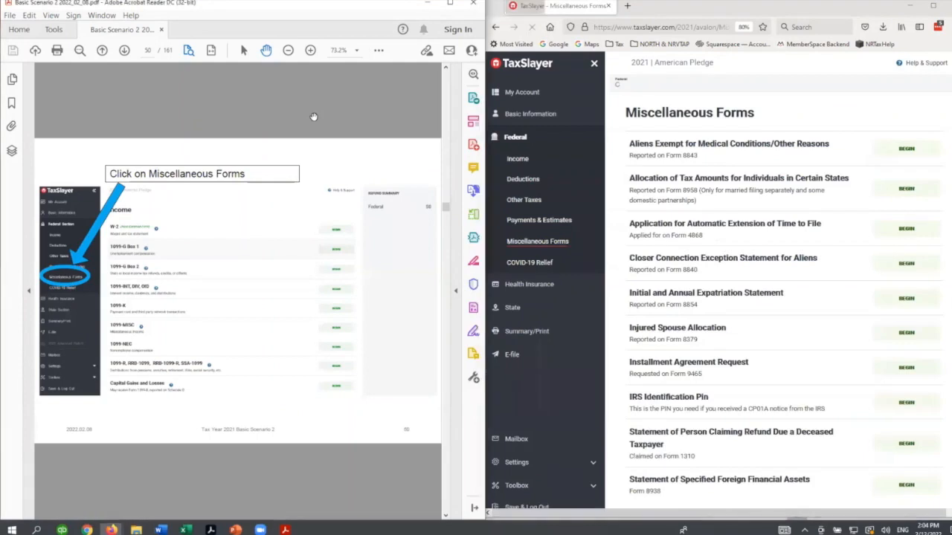
pyautogui.scroll(-3, 315, 120)
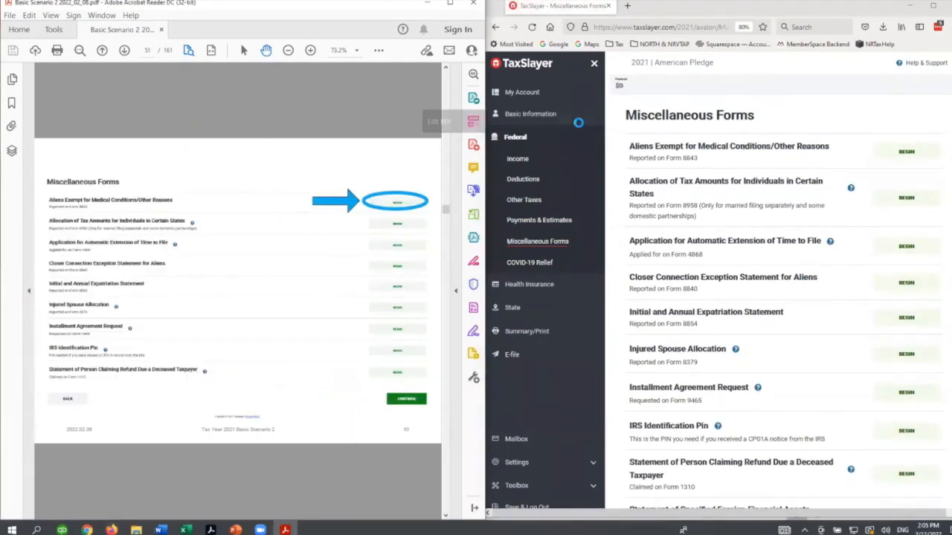
pyautogui.click(910, 159)
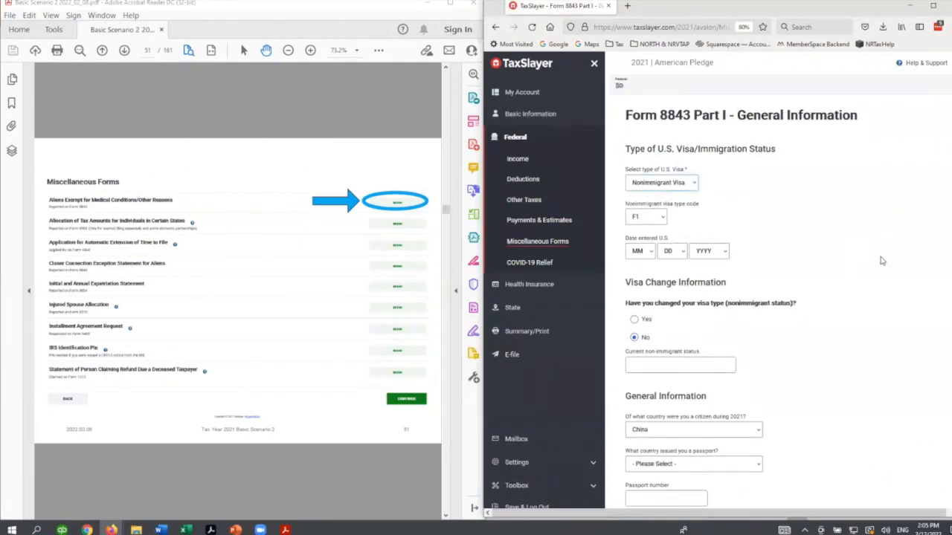
# - On Form 8843 Part I, set the date entered U.S. to 8/8/2019 and the current non-immigrant status to F1
pyautogui.click(333, 104)
pyautogui.scroll(-1, 337, 89)
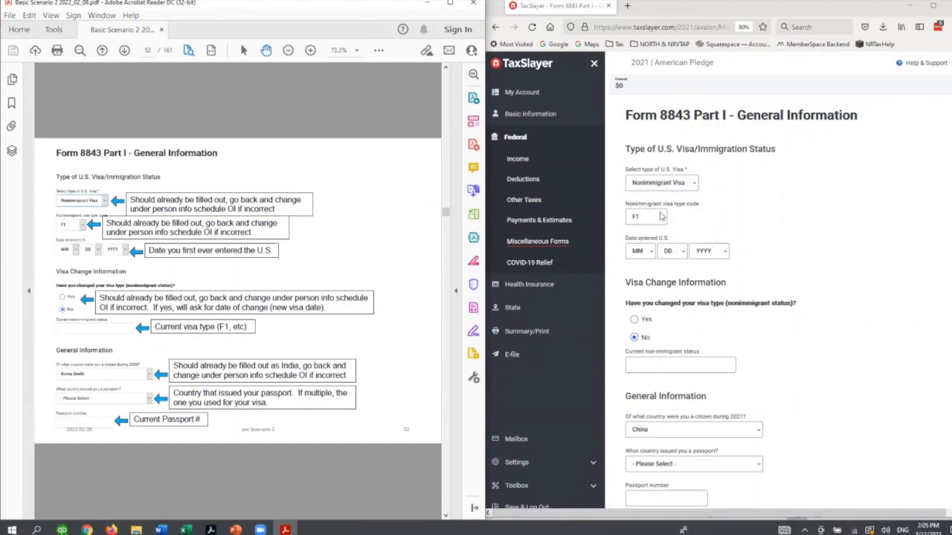
pyautogui.click(649, 254)
pyautogui.click(636, 359)
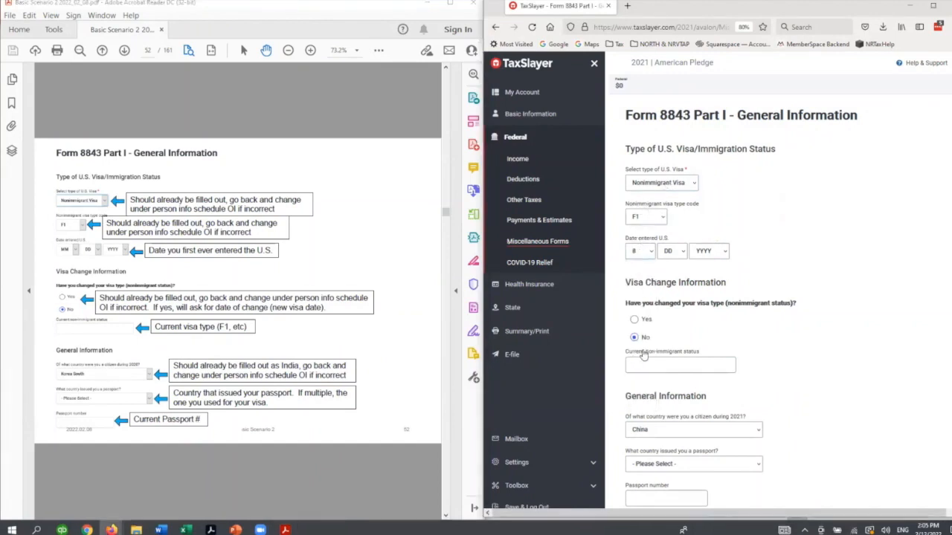
pyautogui.click(661, 255)
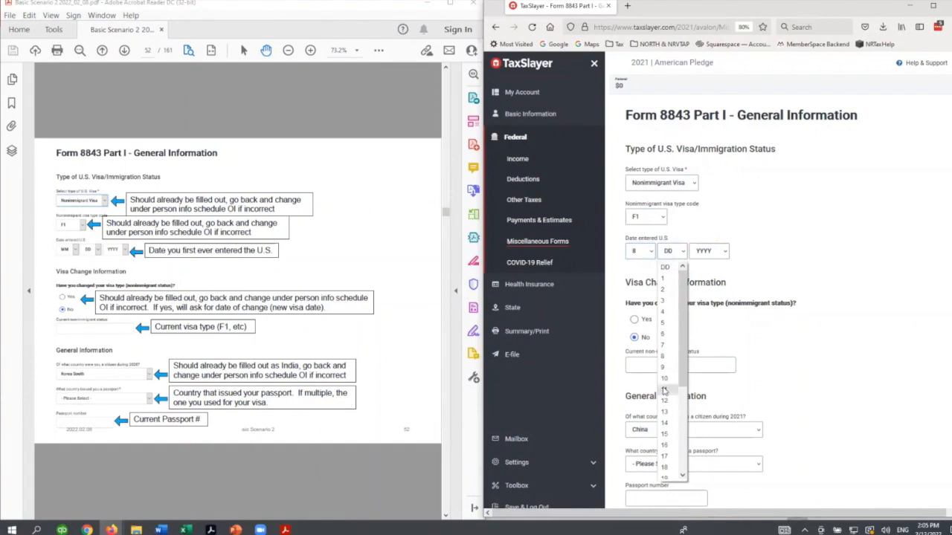
pyautogui.click(662, 356)
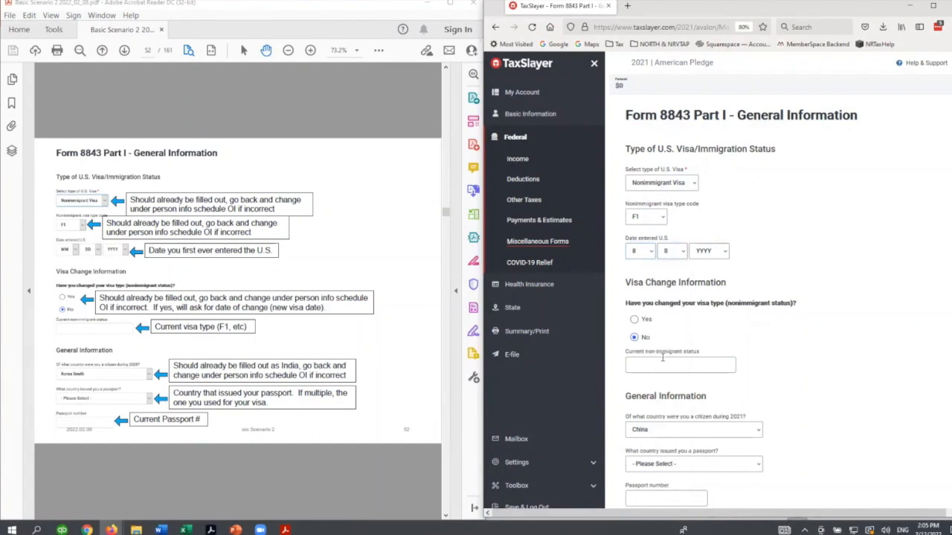
pyautogui.click(700, 252)
pyautogui.click(703, 308)
pyautogui.click(669, 362)
pyautogui.write('F1')
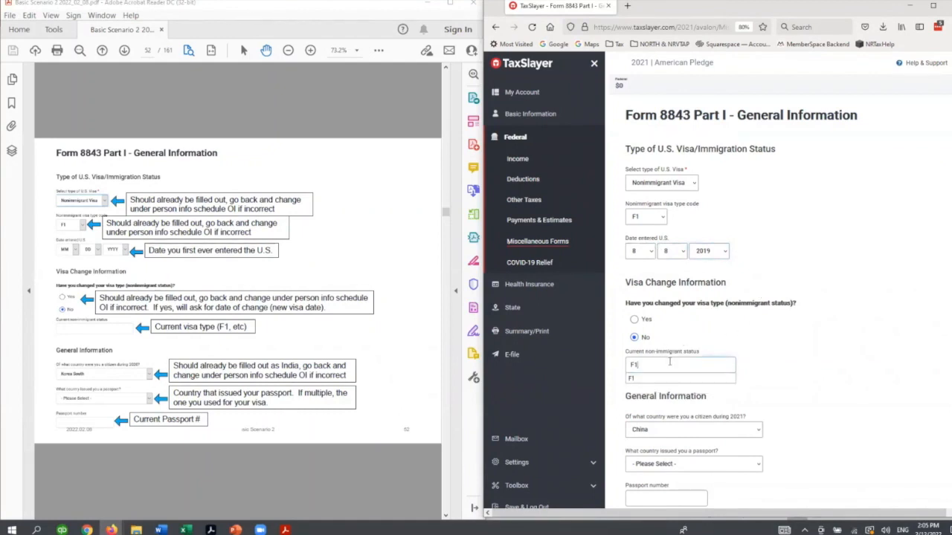
# - Set the passport-issuing country to China and enter the passport number
pyautogui.scroll(-5, 823, 387)
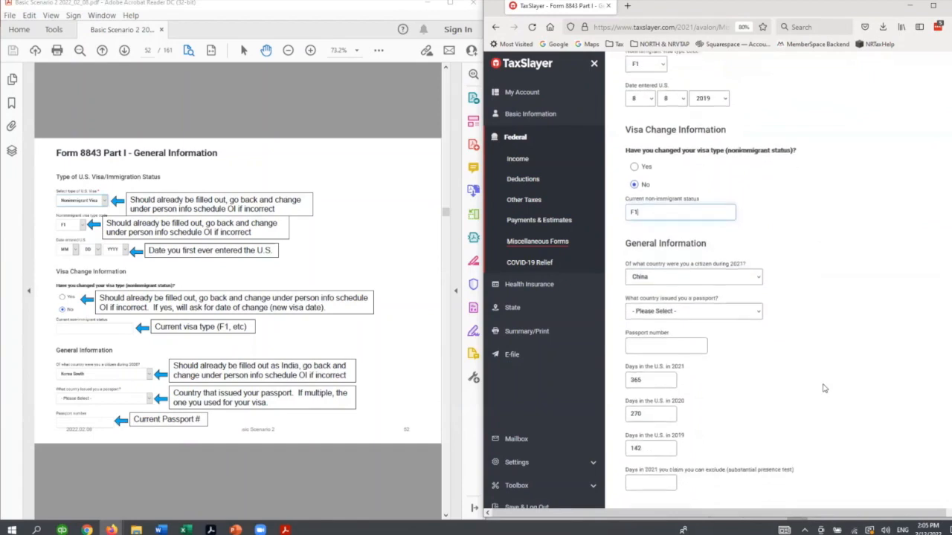
pyautogui.click(678, 296)
pyautogui.scroll(-5, 656, 225)
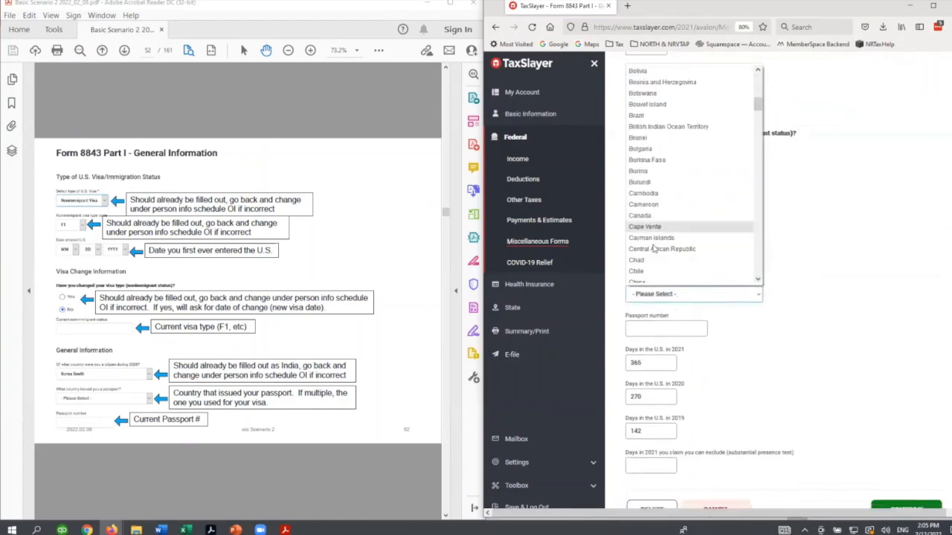
pyautogui.scroll(-2, 652, 248)
pyautogui.click(639, 220)
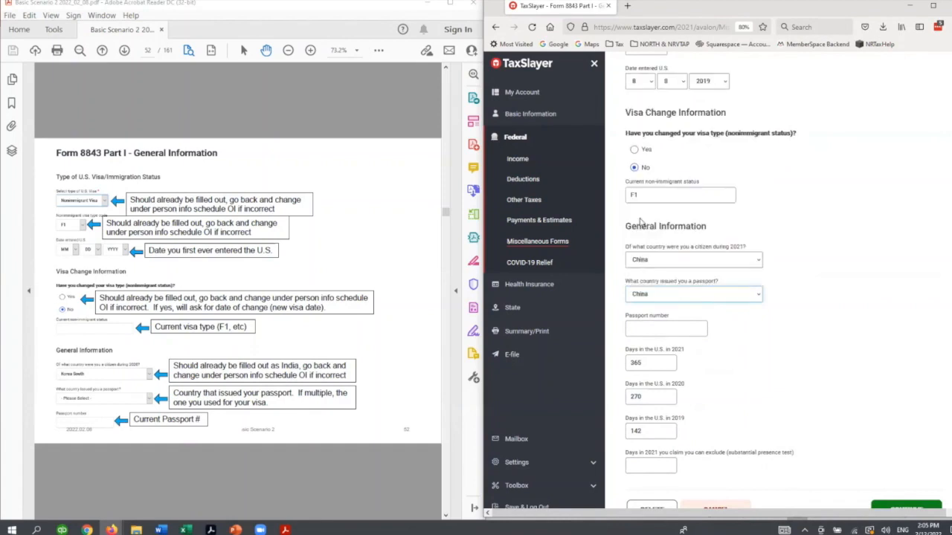
pyautogui.write('123456789')
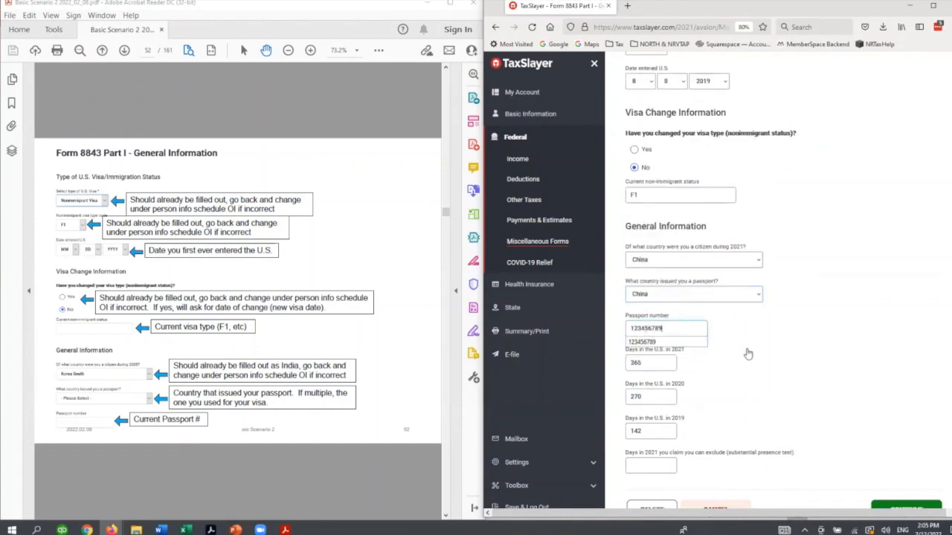
# - Enter 365 as the days in 2021 claimed as excludable and save Form 8843 Part I
pyautogui.scroll(-2, 746, 354)
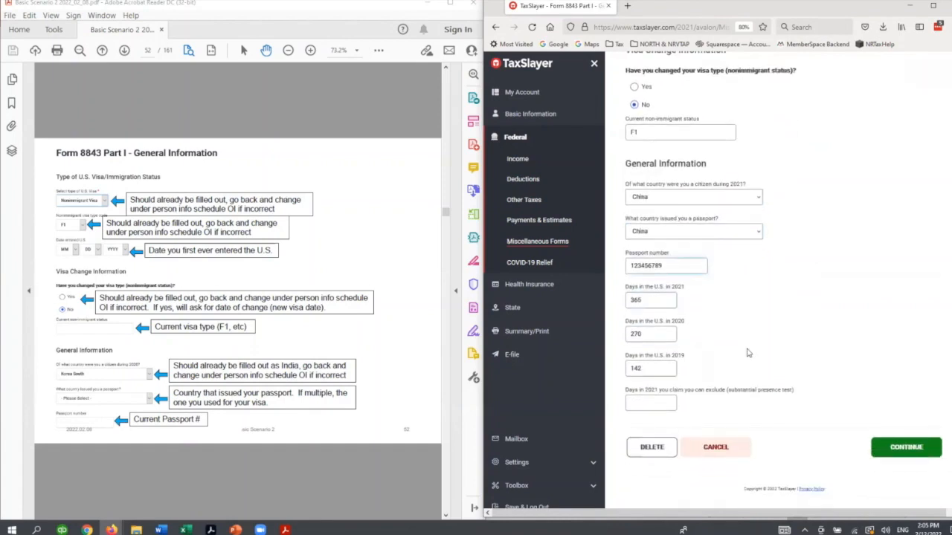
pyautogui.click(636, 406)
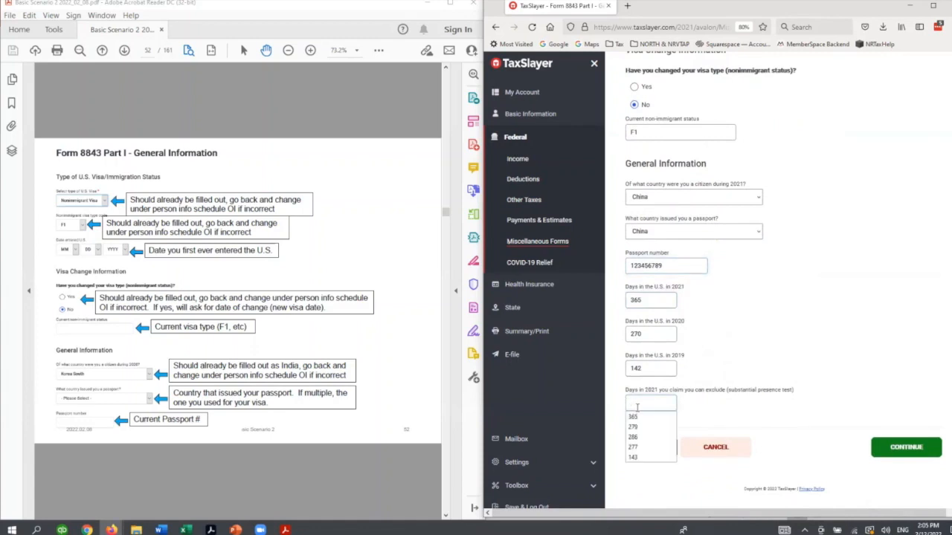
pyautogui.write('365')
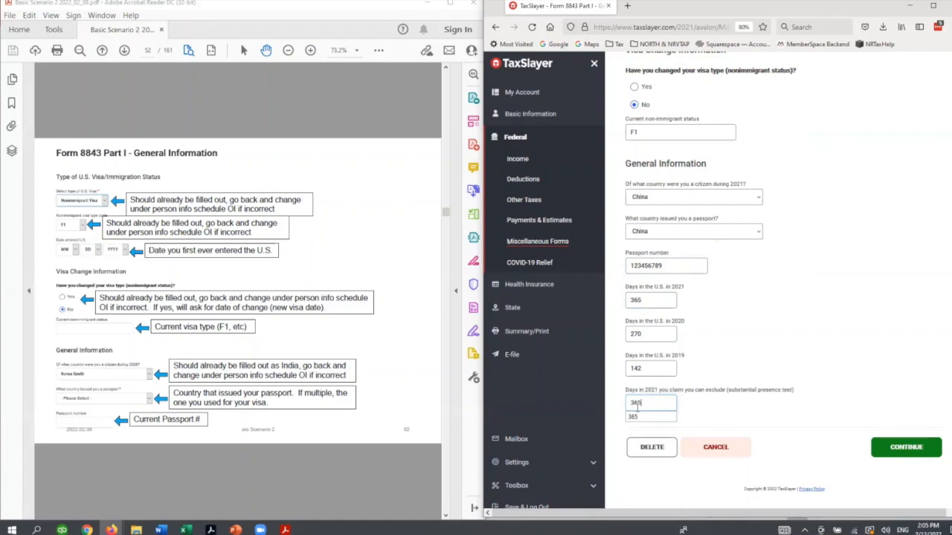
pyautogui.press('Tab')
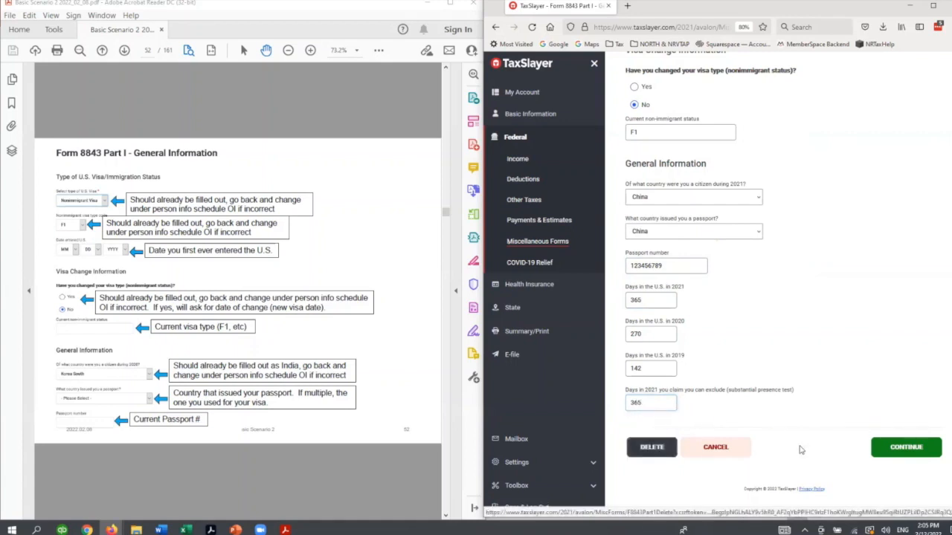
pyautogui.click(901, 449)
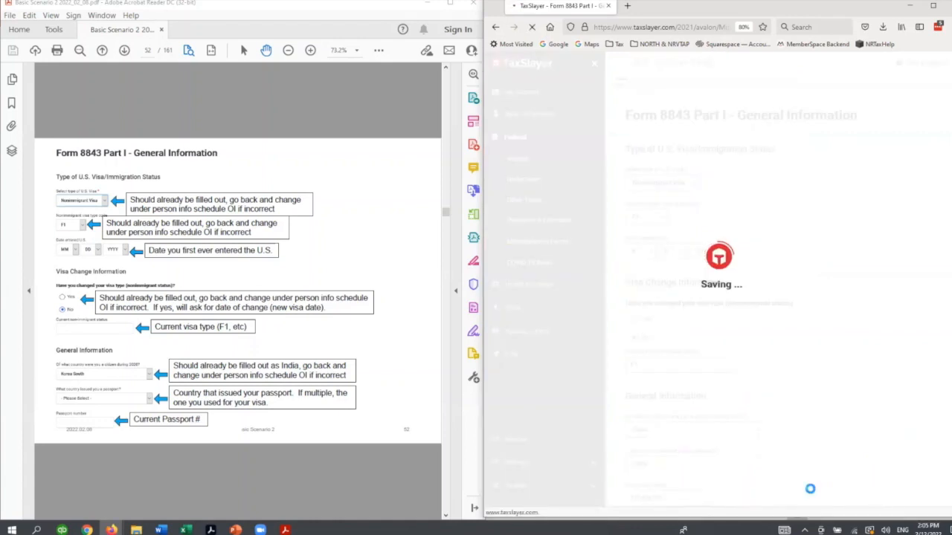
# - Begin Form 8843 Part III for students and set the institution name to University of Minnesota
pyautogui.scroll(-2, 273, 484)
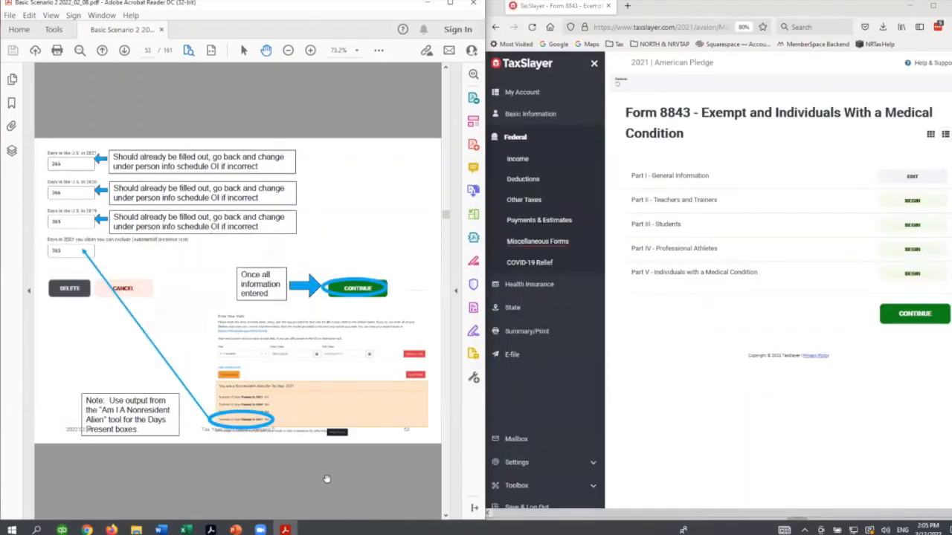
pyautogui.scroll(-2, 327, 479)
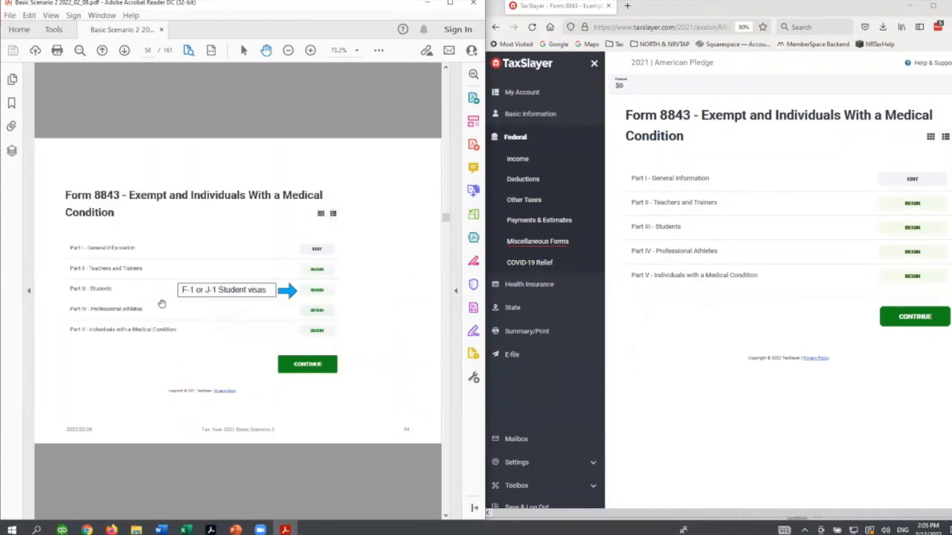
pyautogui.click(893, 228)
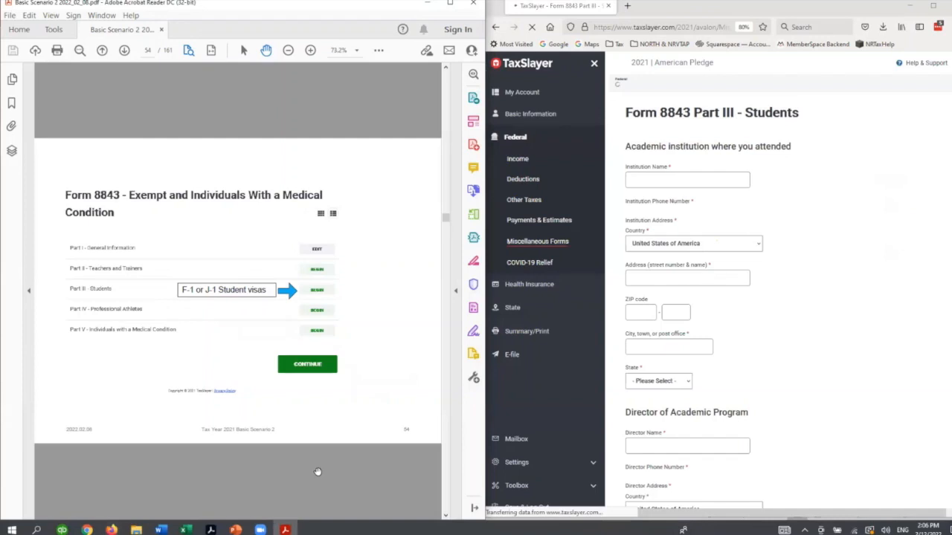
pyautogui.scroll(-2, 317, 471)
pyautogui.click(688, 181)
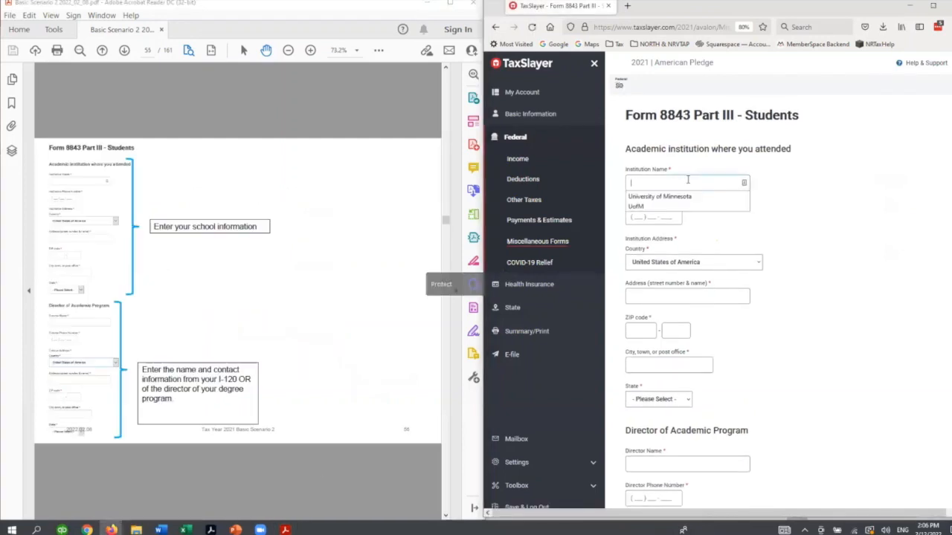
pyautogui.click(698, 195)
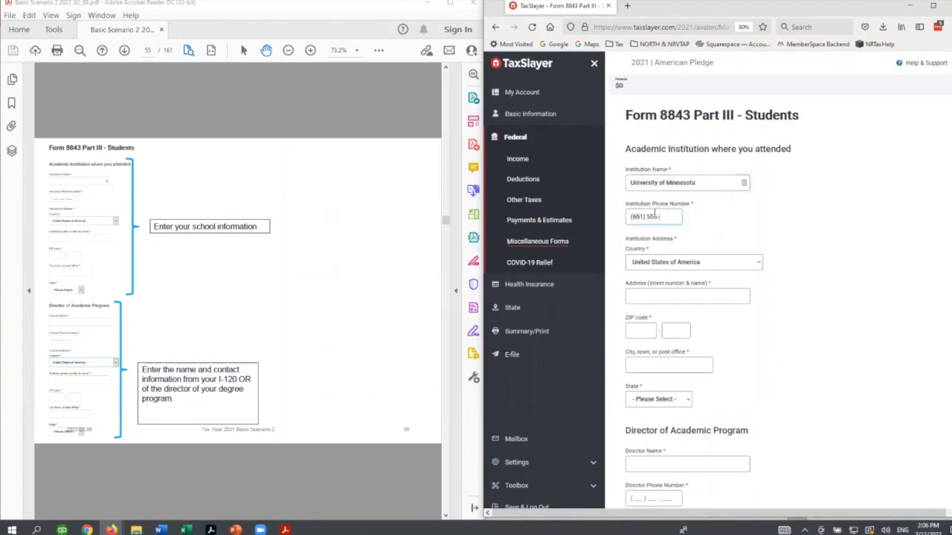
# - Enter the academic institution's phone number, street address and ZIP code
pyautogui.press('Tab')
pyautogui.press('Tab')
pyautogui.write('2')
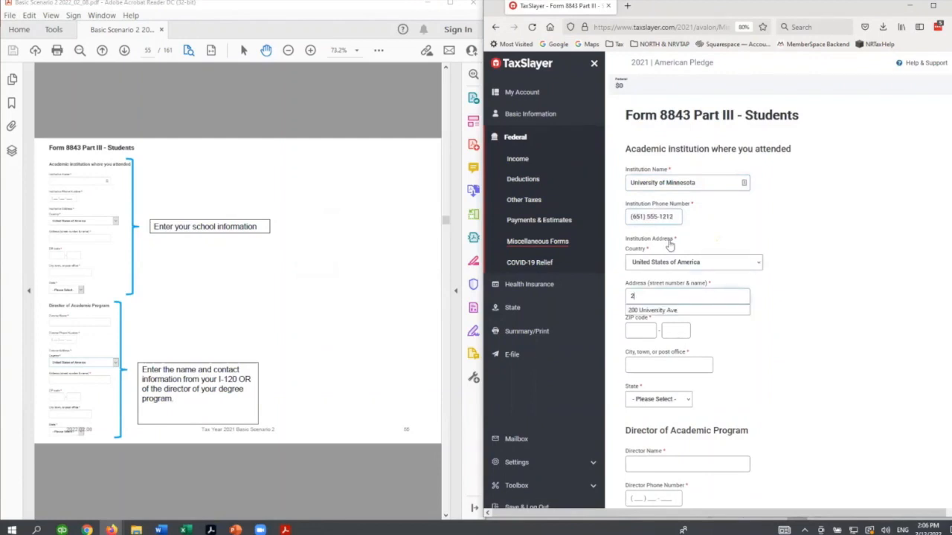
pyautogui.press('Down')
pyautogui.press('Return')
pyautogui.press('Tab')
pyautogui.write('54')
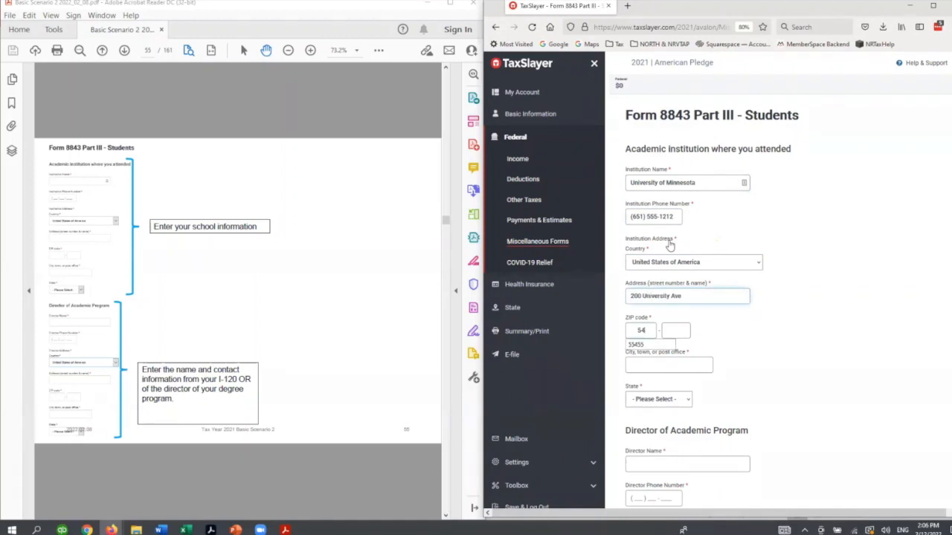
pyautogui.write('55')
pyautogui.press('Tab')
pyautogui.press('Tab')
# - Fill in the academic program director's name, phone number, street address and ZIP code
pyautogui.scroll(-3, 673, 277)
pyautogui.click(665, 338)
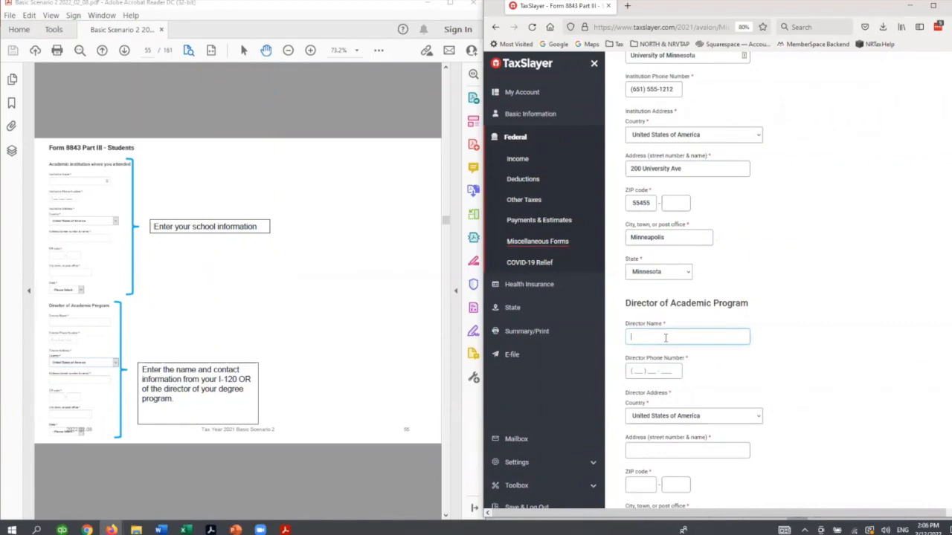
pyautogui.write('Tr')
pyautogui.press('Down')
pyautogui.press('Tab')
pyautogui.write('651) 55')
pyautogui.press('Tab')
pyautogui.press('Tab')
pyautogui.write('2')
pyautogui.press('Down')
pyautogui.press('Return')
pyautogui.write('55455')
pyautogui.press('Tab')
pyautogui.press('Tab')
pyautogui.scroll(-3, 728, 347)
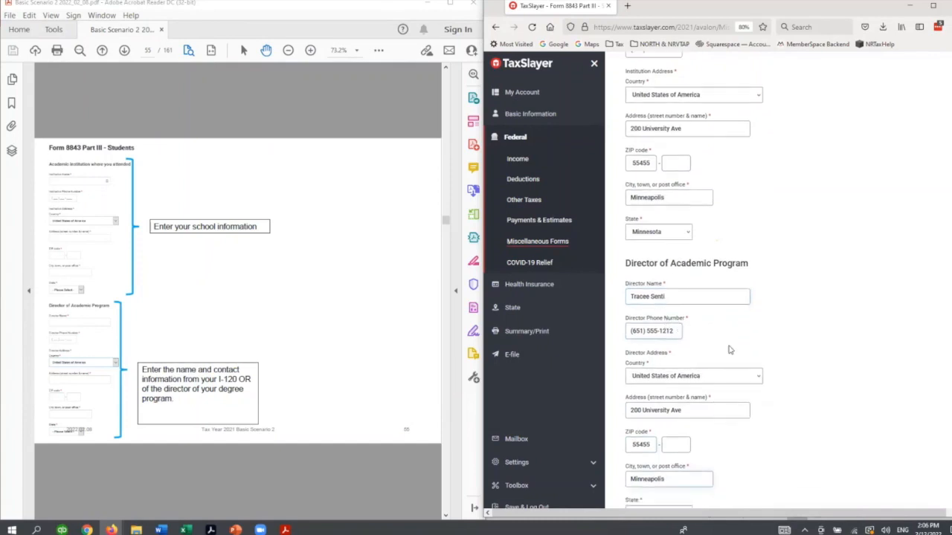
# - Answer Yes to having held a visa during 2019 and select F-1 as its type
pyautogui.scroll(-4, 730, 360)
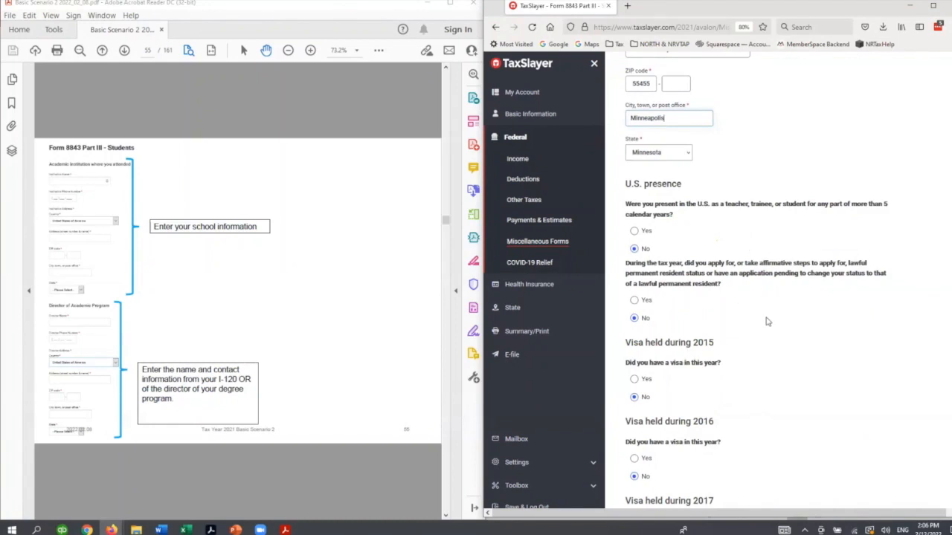
pyautogui.scroll(-1, 767, 323)
pyautogui.scroll(-1, 767, 324)
pyautogui.scroll(-2, 704, 320)
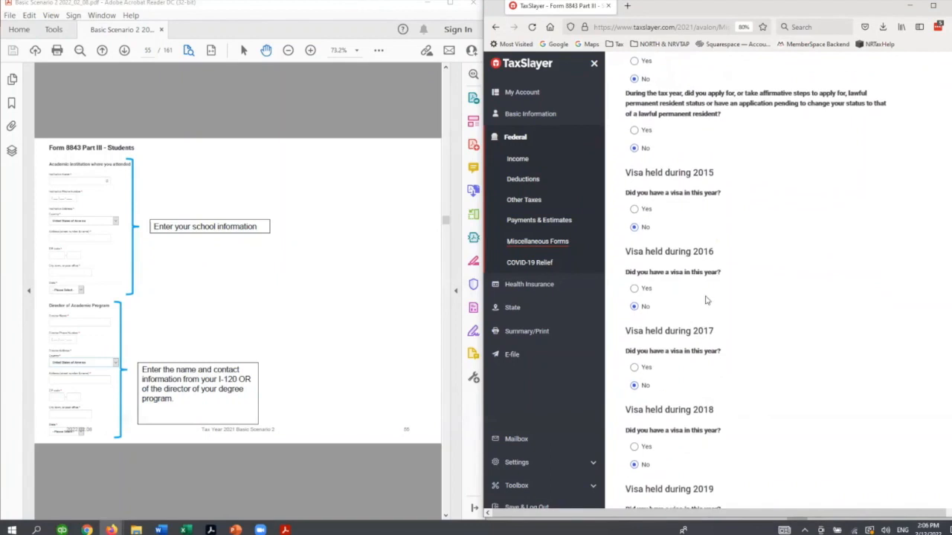
pyautogui.scroll(-3, 717, 181)
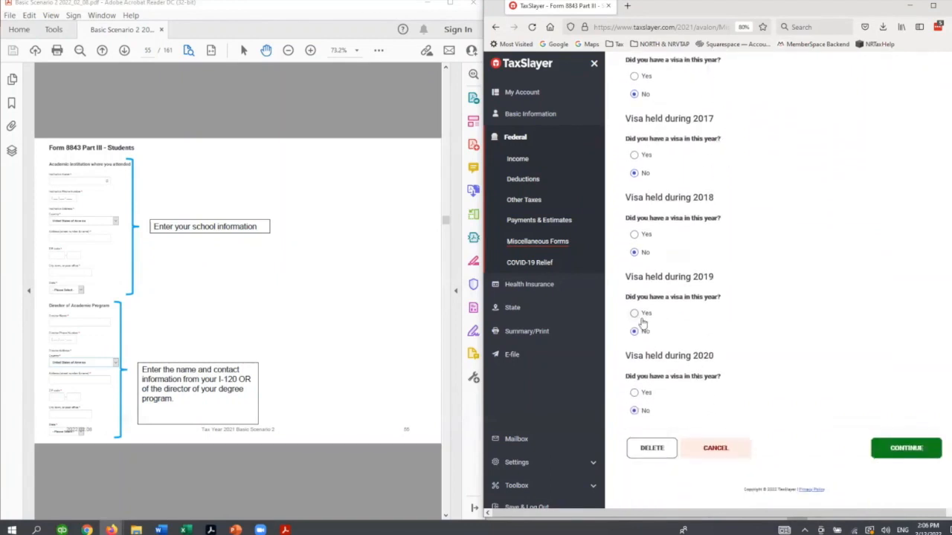
pyautogui.click(644, 316)
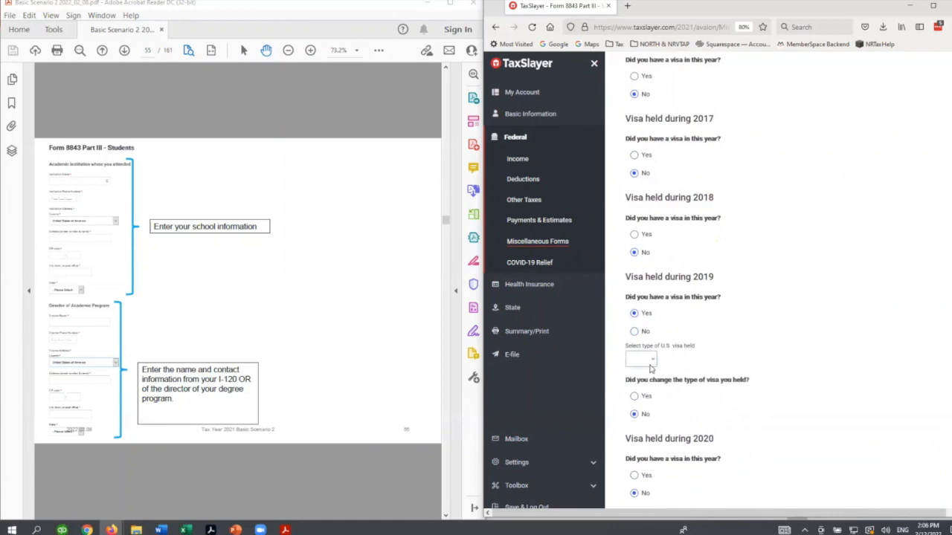
pyautogui.click(652, 362)
pyautogui.click(633, 385)
# - Answer Yes to having held a visa during 2020, select F-1, and save Part III
pyautogui.scroll(-2, 732, 406)
pyautogui.click(646, 392)
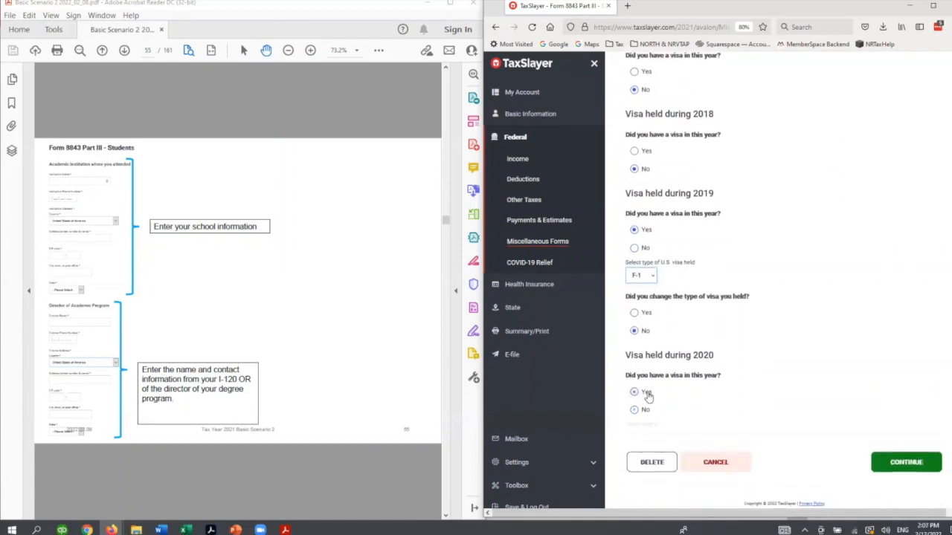
pyautogui.click(647, 432)
pyautogui.click(641, 334)
pyautogui.scroll(-2, 678, 347)
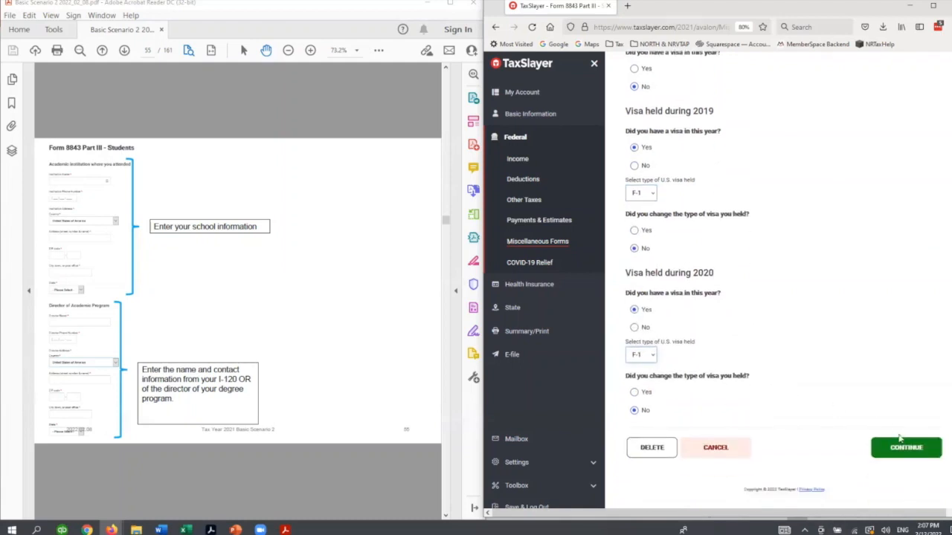
pyautogui.click(906, 448)
# - Leave the completed Form 8843 and continue past the Miscellaneous Forms list
pyautogui.click(240, 493)
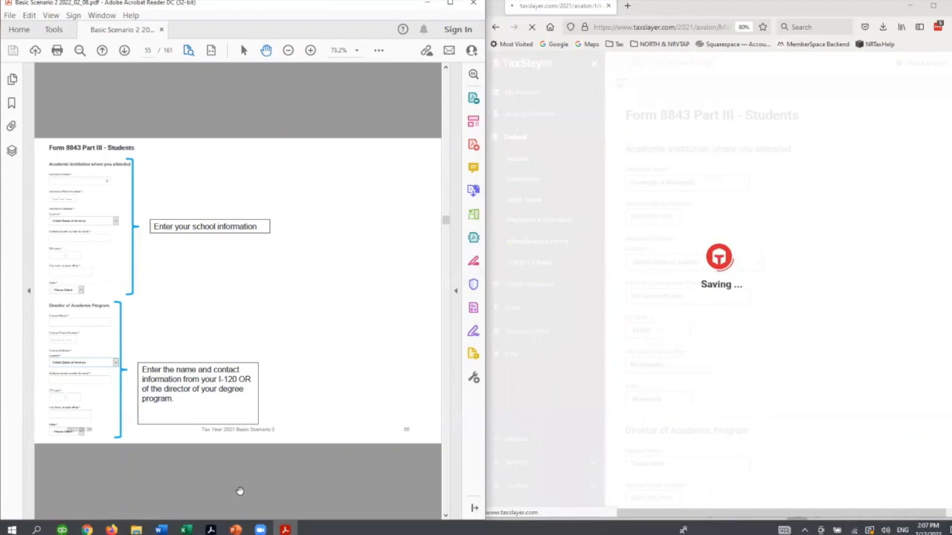
pyautogui.scroll(-3, 239, 490)
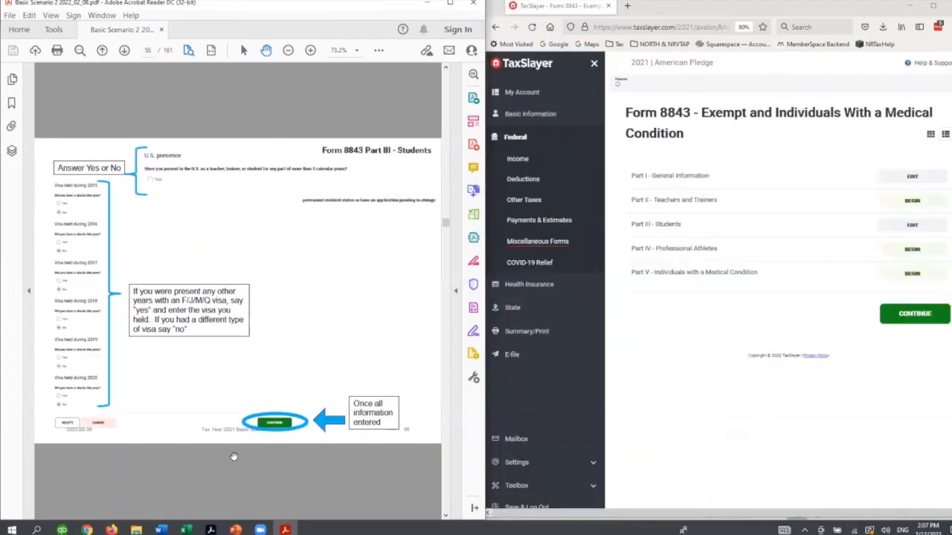
pyautogui.scroll(-3, 233, 457)
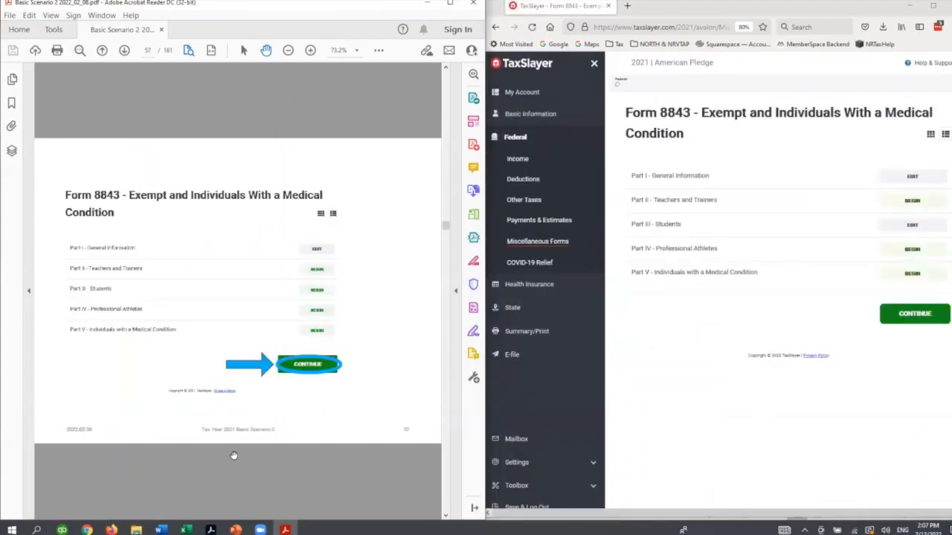
pyautogui.click(885, 321)
pyautogui.scroll(-3, 186, 487)
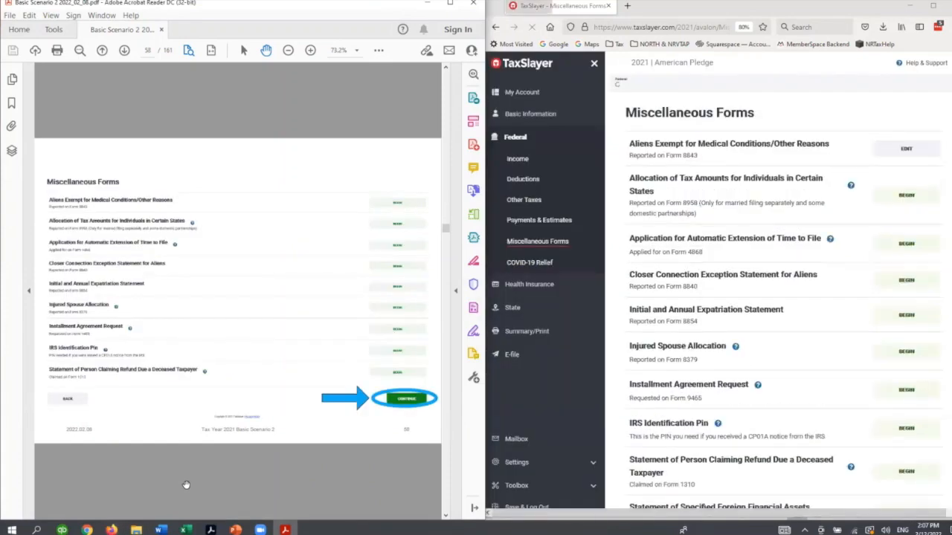
pyautogui.scroll(-3, 796, 357)
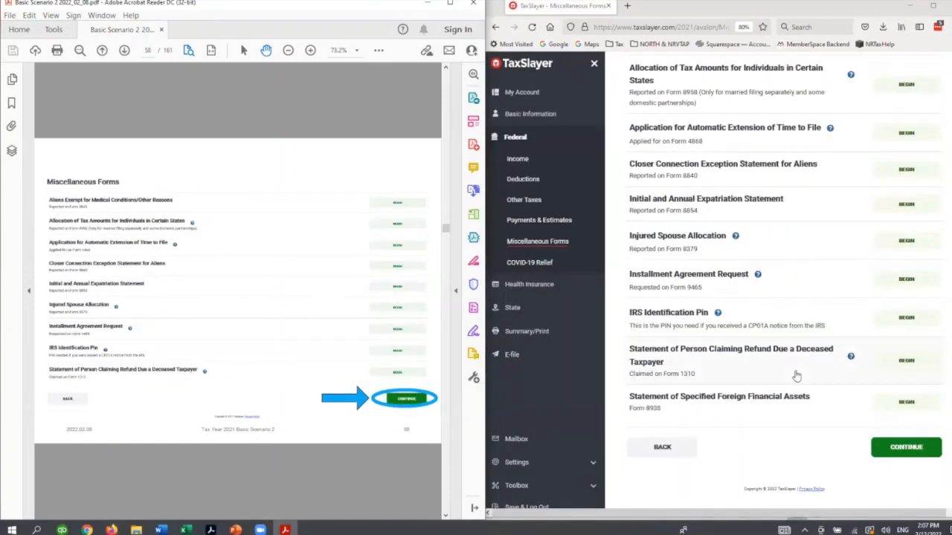
pyautogui.click(894, 450)
# - Advance the PDF guide past the spouse section to the federal income page and begin a W-2 in federal Income
pyautogui.scroll(-3, 409, 464)
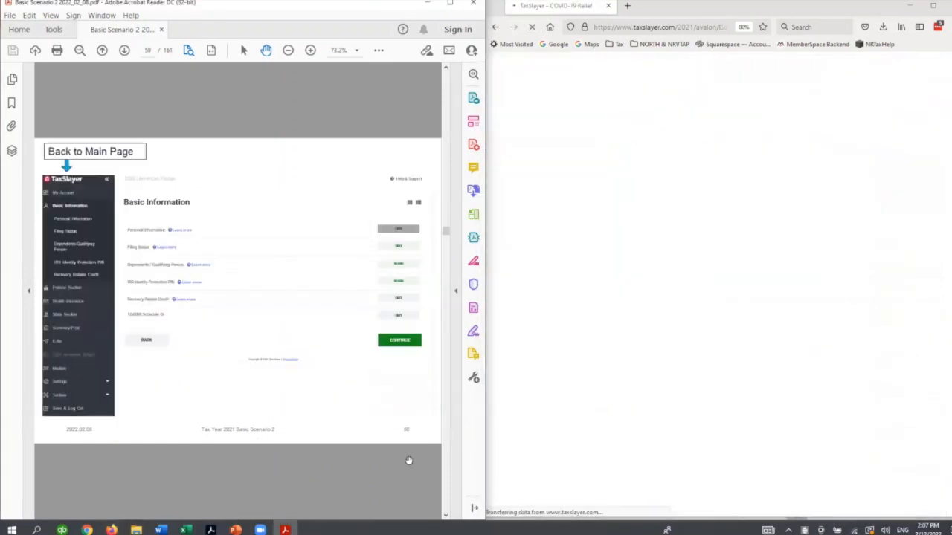
pyautogui.scroll(-3, 357, 473)
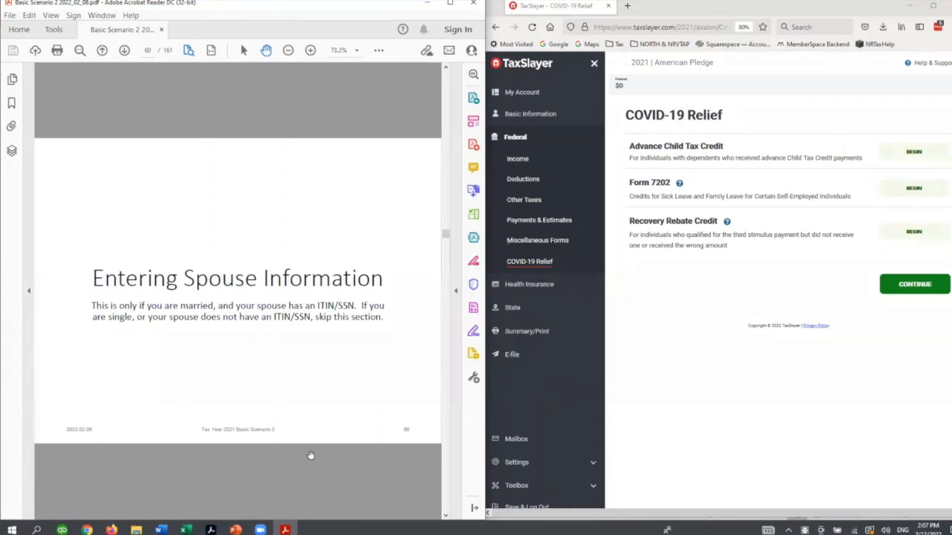
pyautogui.scroll(-1, 293, 468)
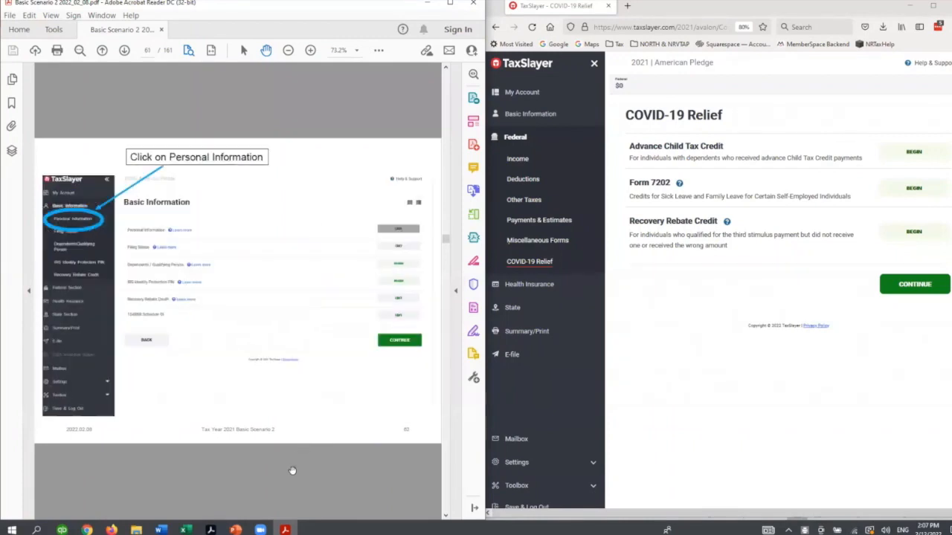
pyautogui.scroll(-5, 292, 471)
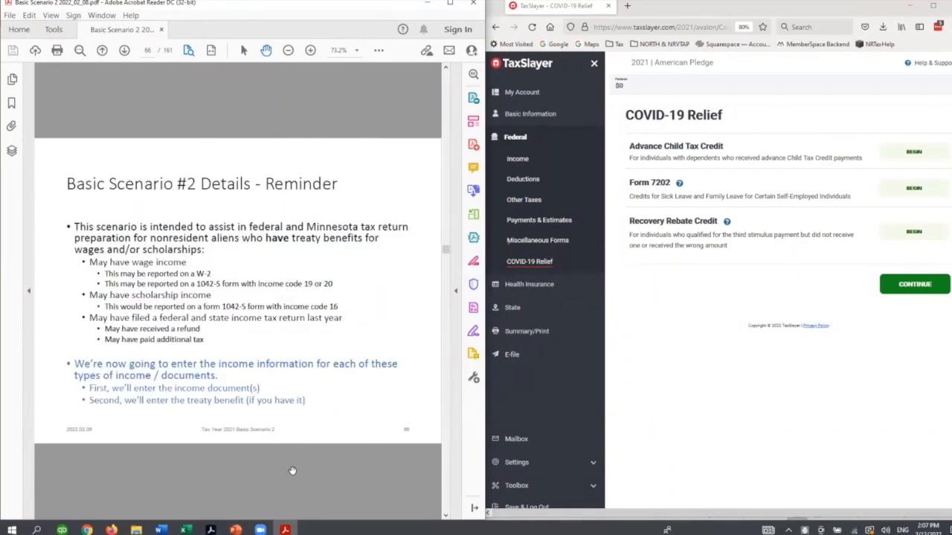
pyautogui.scroll(-1, 292, 471)
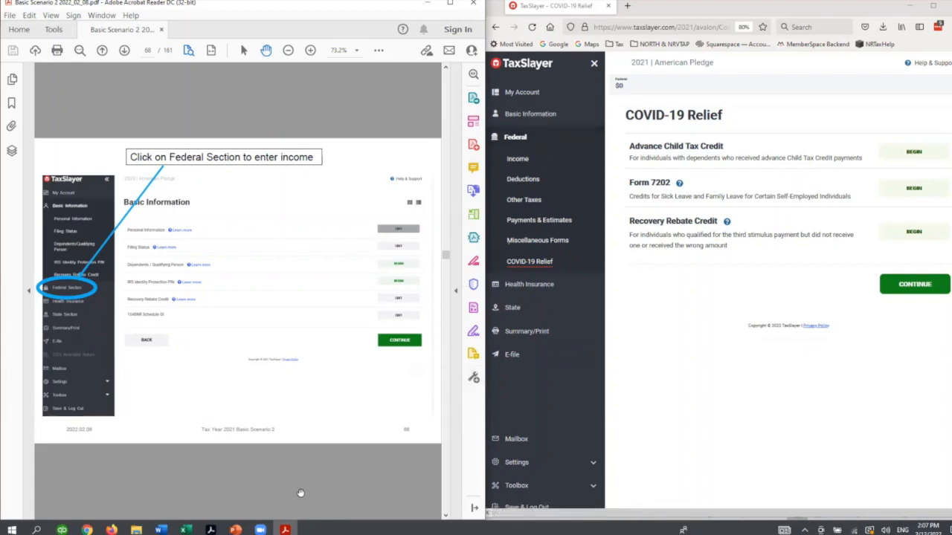
pyautogui.scroll(-1, 301, 493)
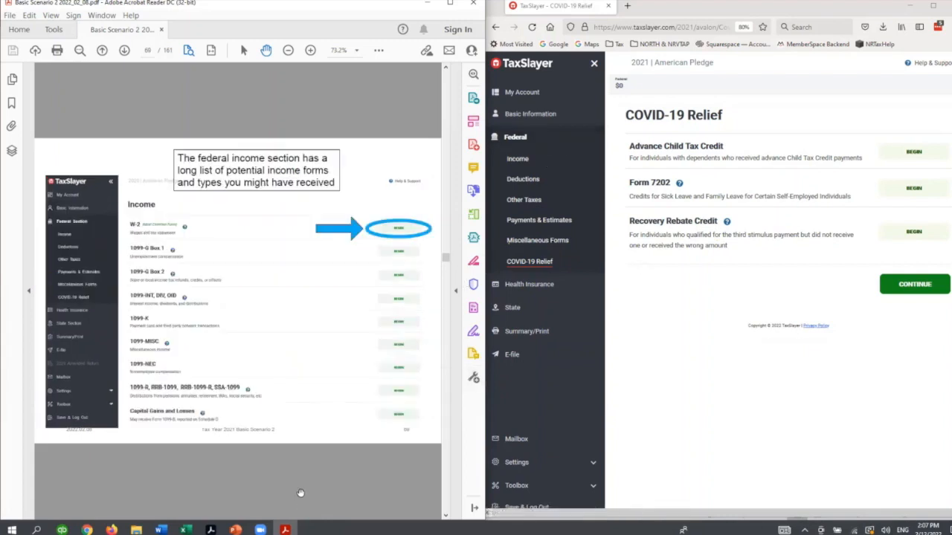
pyautogui.click(518, 159)
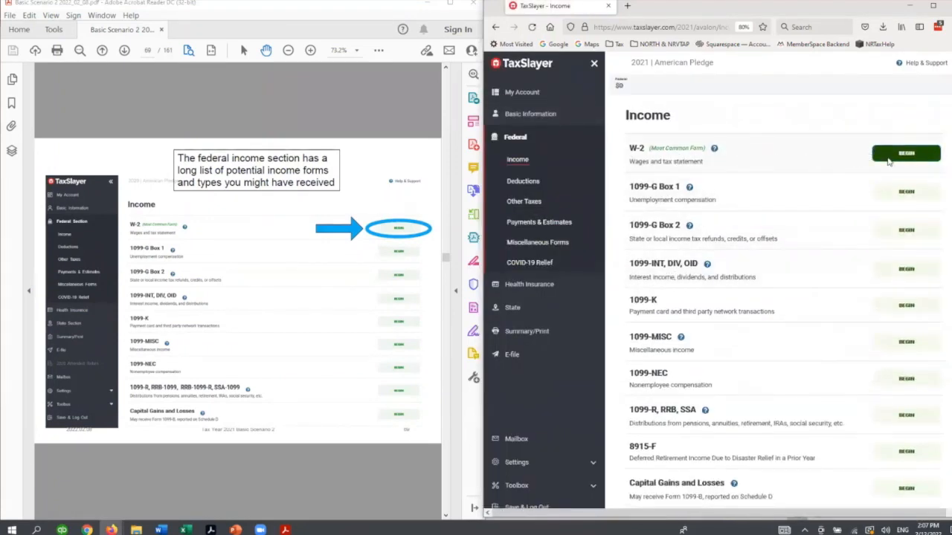
pyautogui.click(891, 155)
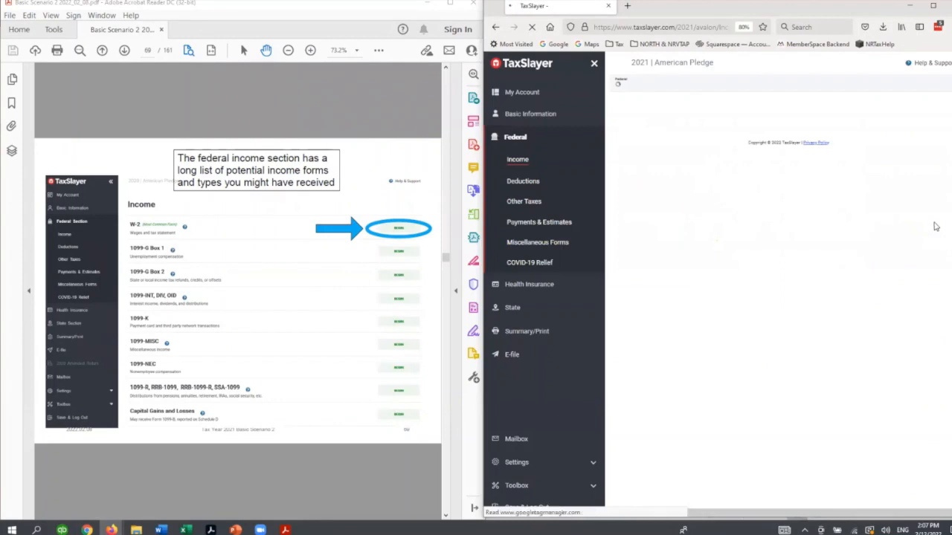
# - Advance the PDF guide to the W-2 entry instructions, and enter the employer's EIN and the employer name University of Minnesota
pyautogui.click(406, 454)
pyautogui.scroll(-2, 405, 455)
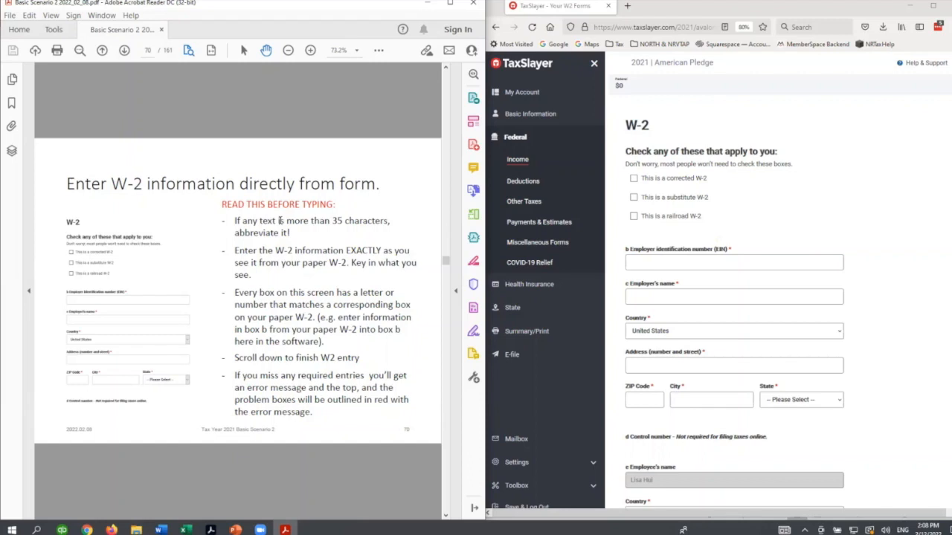
pyautogui.click(728, 258)
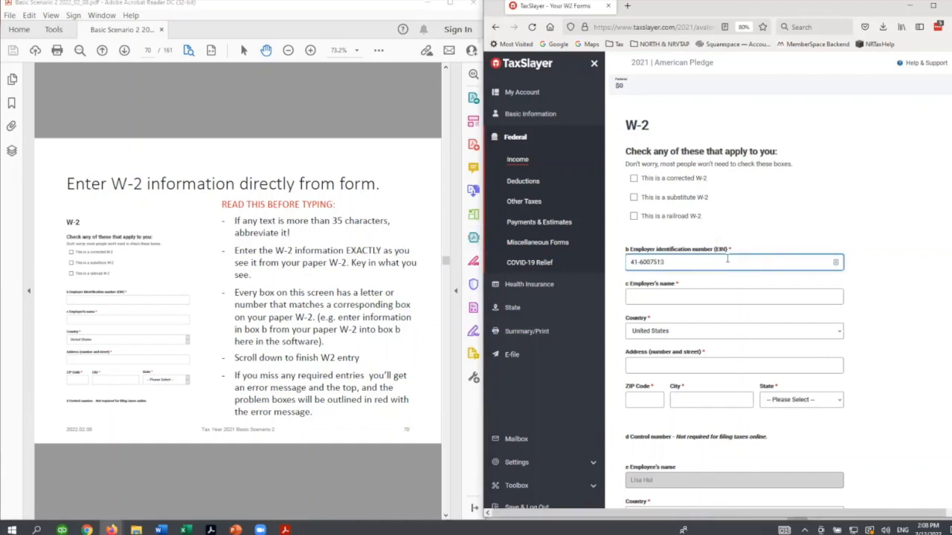
pyautogui.press('Tab')
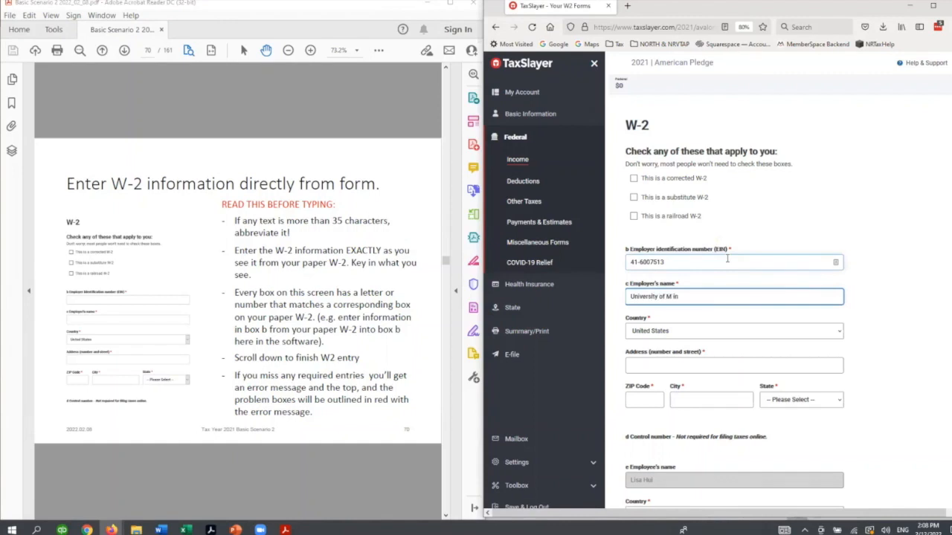
# - Fill in the employer's street address, ZIP code and city on the W-2
pyautogui.press('Tab')
pyautogui.press('Tab')
pyautogui.write('200')
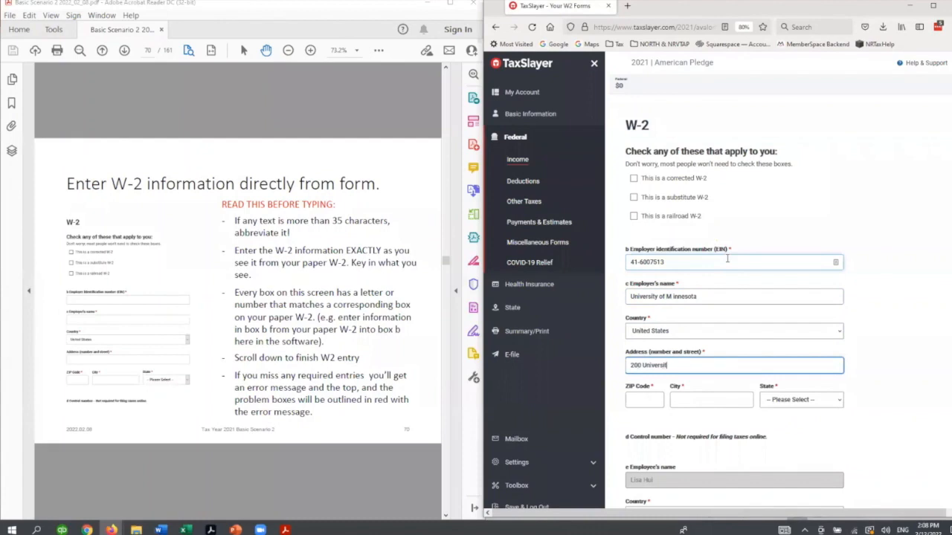
pyautogui.write(' University Ave')
pyautogui.press('Tab')
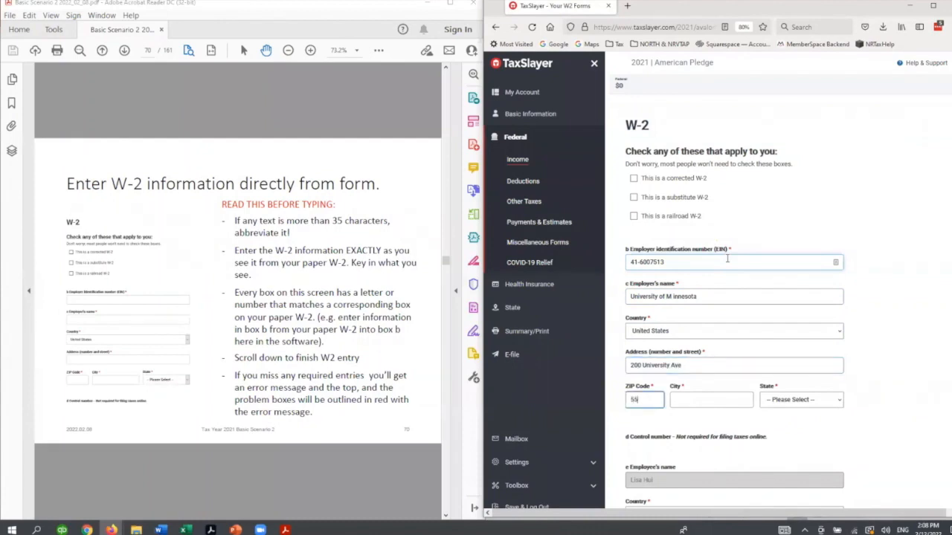
pyautogui.press('Tab')
# - Enter 8400 as box 1 wages and 840 as box 2 federal tax withheld
pyautogui.scroll(-3, 732, 290)
pyautogui.scroll(-1, 735, 293)
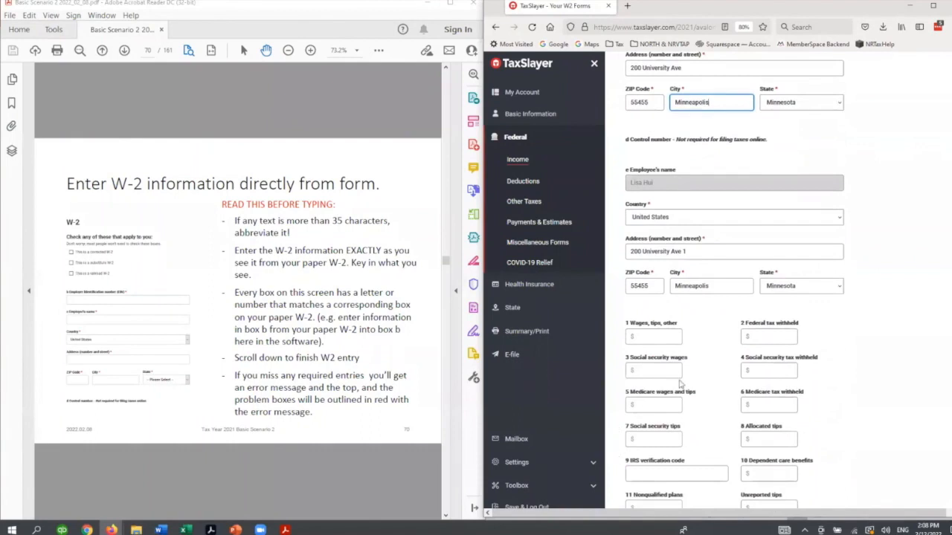
pyautogui.click(649, 337)
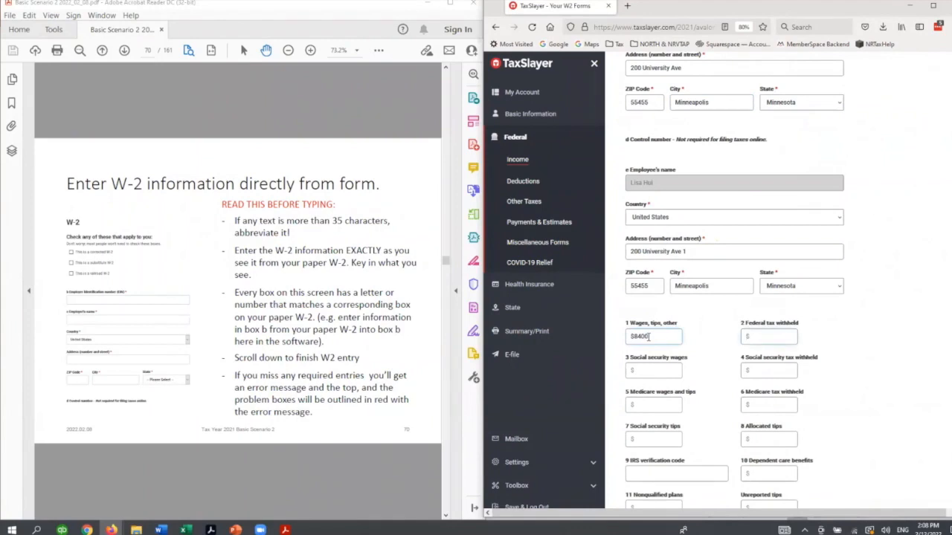
pyautogui.press('Tab')
# - Switch to PowerPoint to examine the sample W-2 slide, and return to the W-2 form in TaxSlayer
pyautogui.click(235, 529)
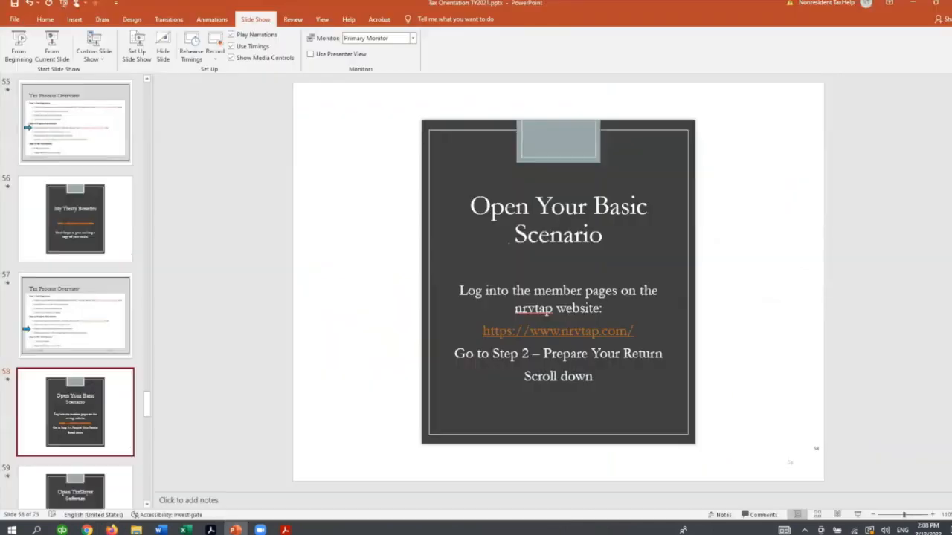
pyautogui.scroll(4, 99, 121)
pyautogui.scroll(5, 92, 171)
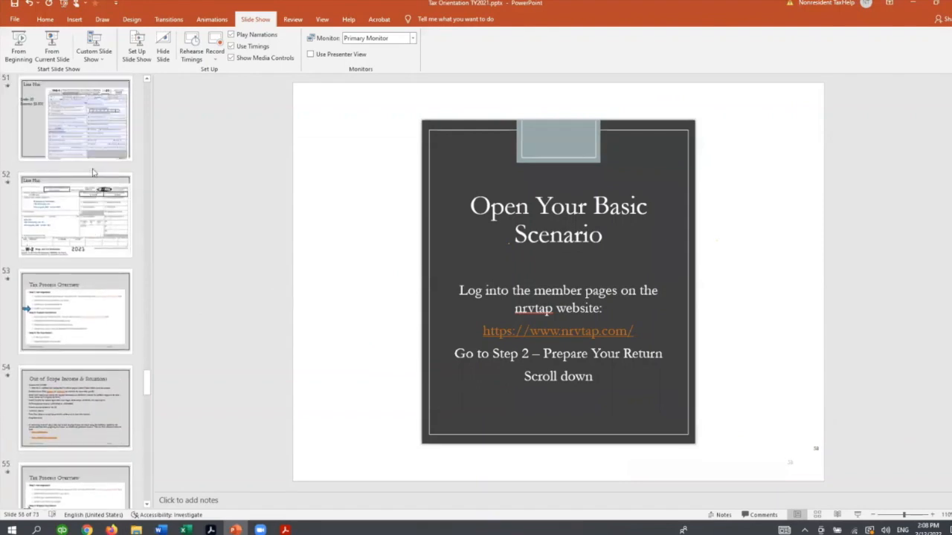
pyautogui.click(68, 258)
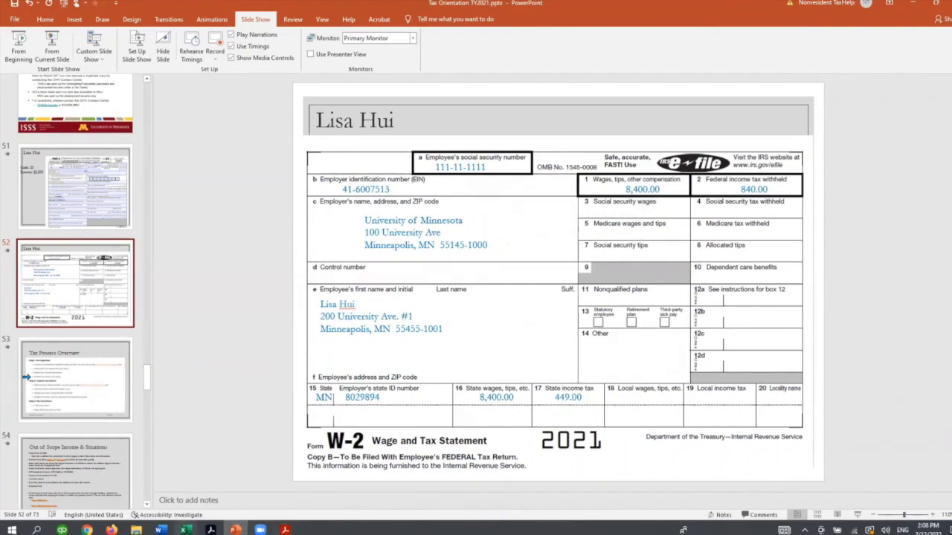
pyautogui.click(285, 529)
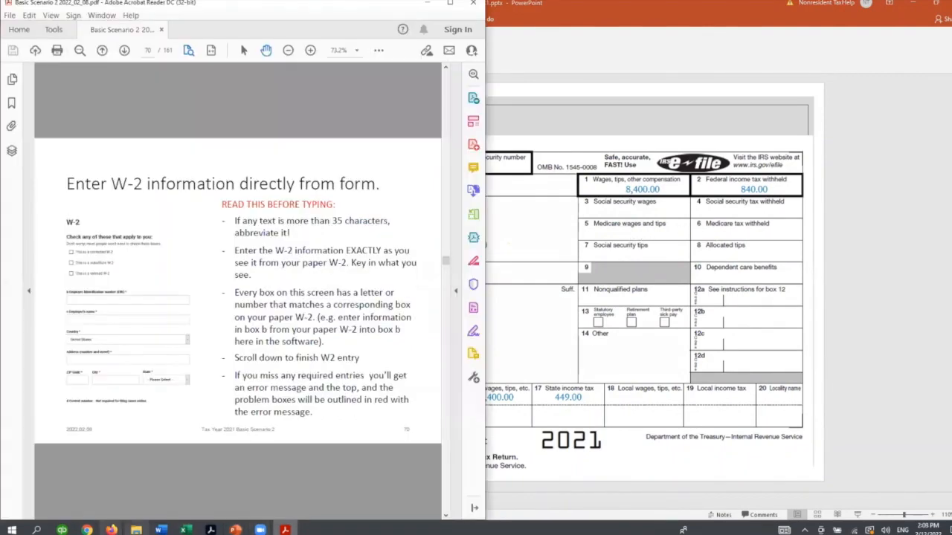
pyautogui.moveTo(87, 529)
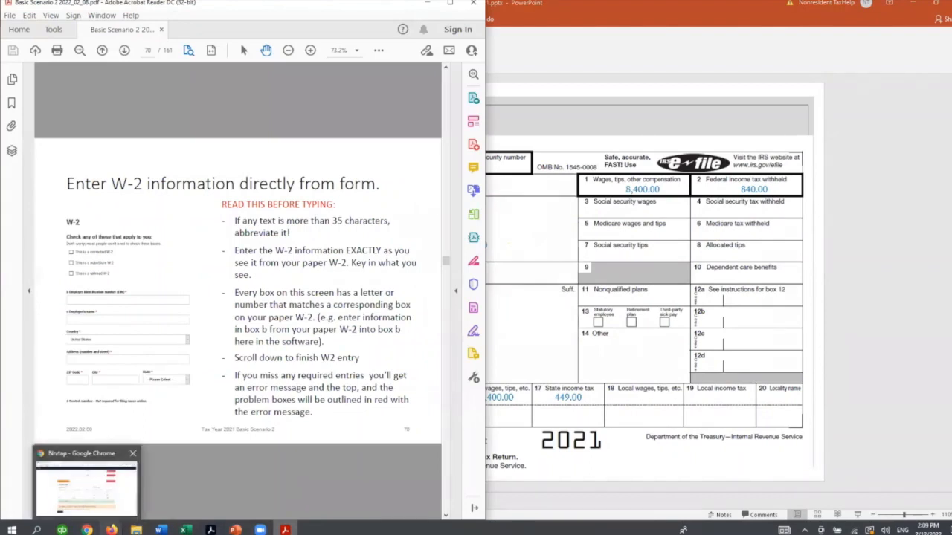
pyautogui.click(141, 484)
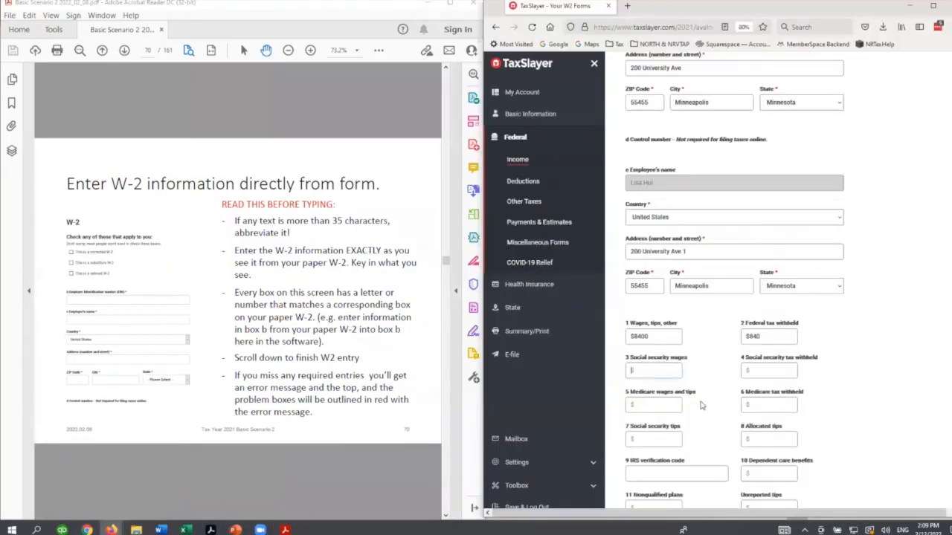
# - Set the W-2 box 15 state to Minnesota and enter the employer's state ID number
pyautogui.scroll(-5, 644, 365)
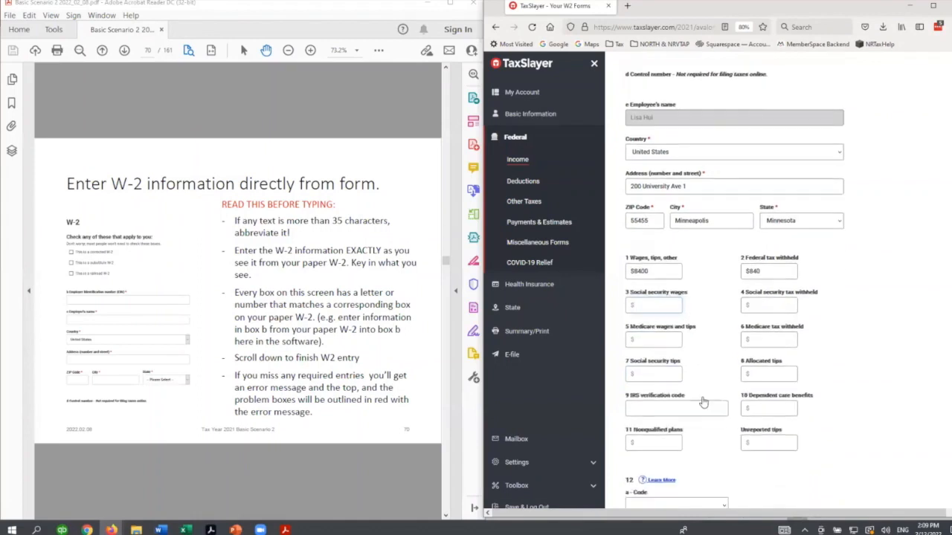
pyautogui.scroll(-8, 774, 348)
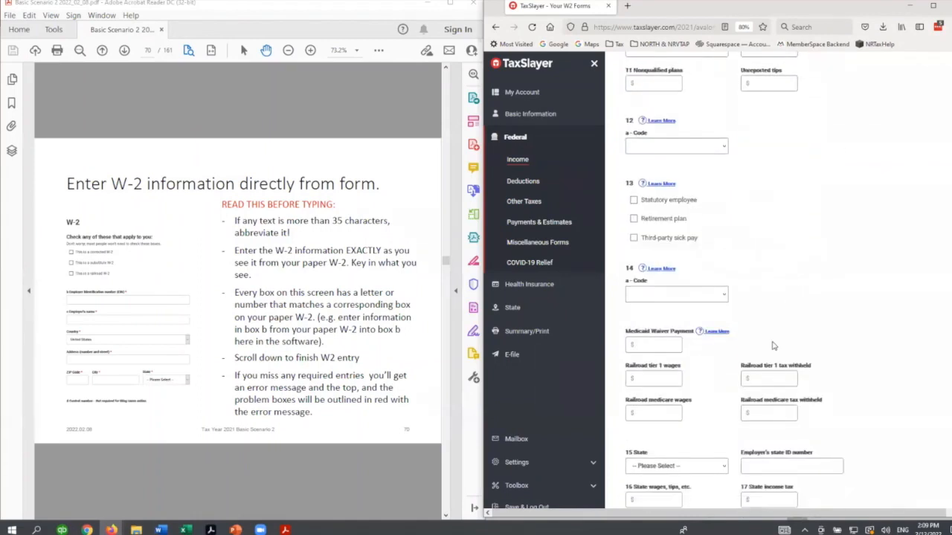
pyautogui.click(681, 339)
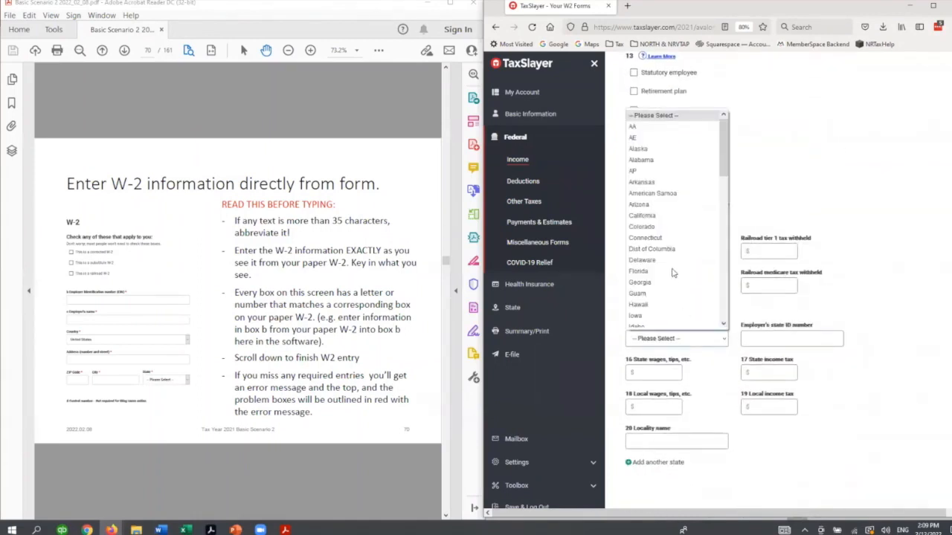
pyautogui.scroll(-5, 674, 274)
pyautogui.scroll(-2, 672, 272)
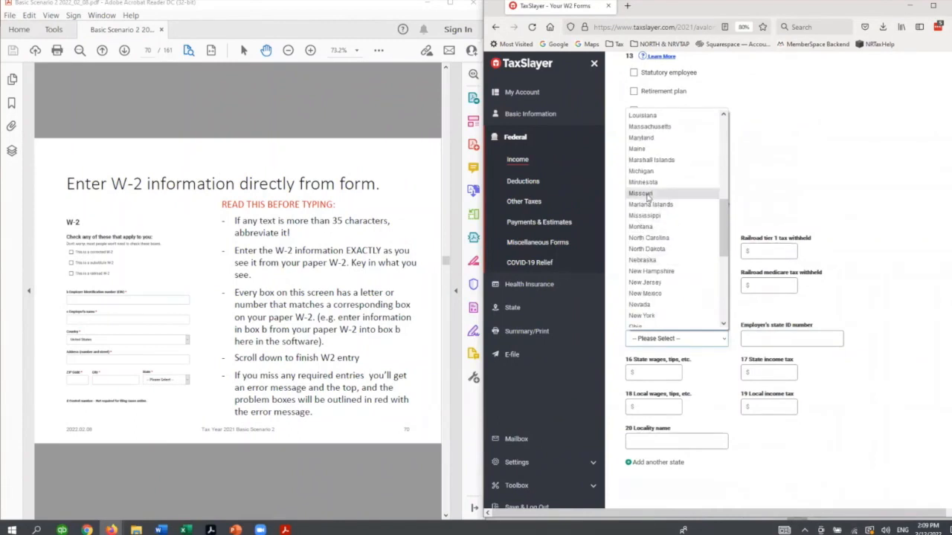
pyautogui.click(644, 182)
pyautogui.click(788, 339)
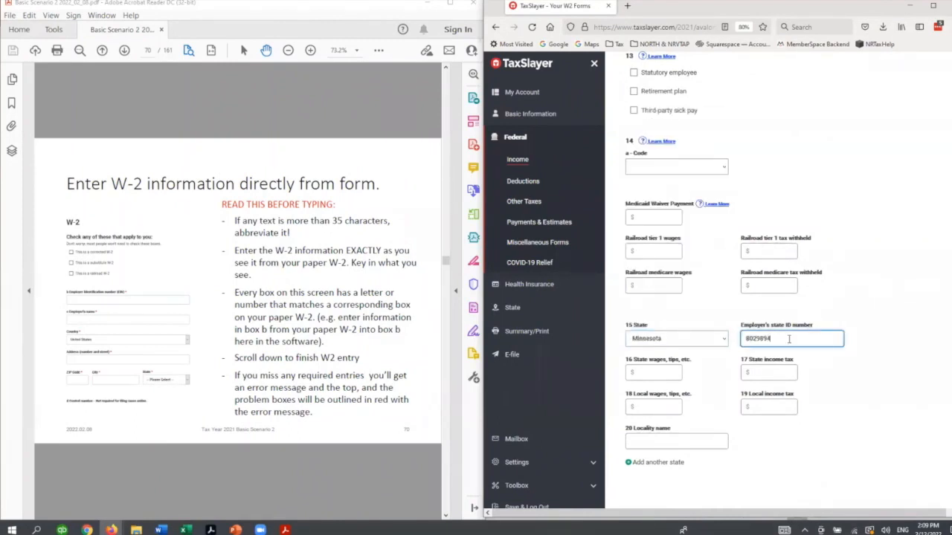
# - Enter 8400 as state wages, fill in the state income tax from the sample W-2, and save the form
pyautogui.press('Tab')
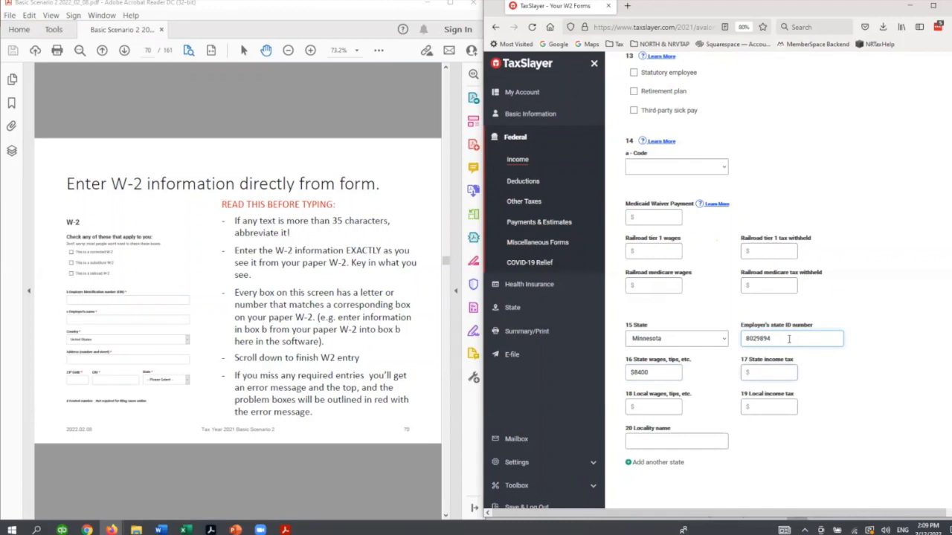
pyautogui.scroll(-2, 810, 383)
pyautogui.click(896, 448)
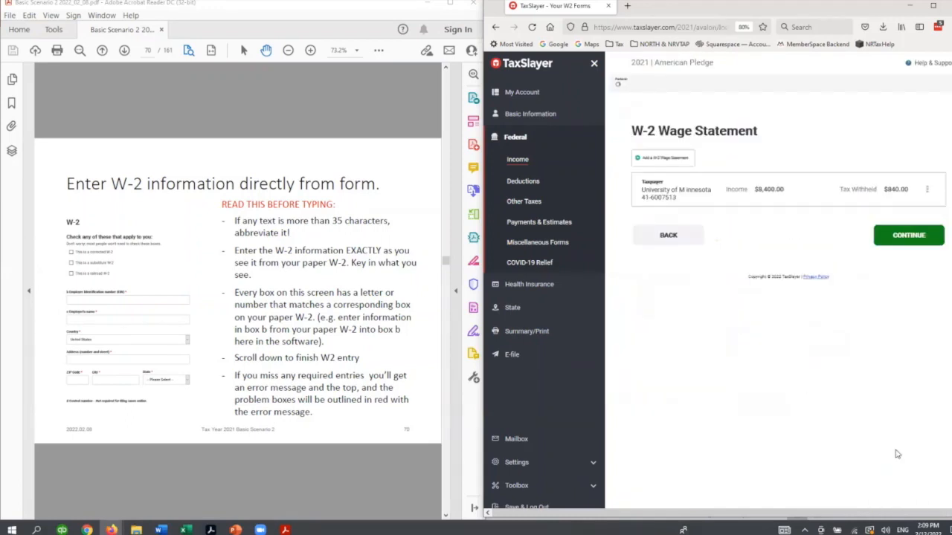
# - Advance the PDF guide to the W-2 Wage Statement page and continue past the W-2 list in the return
pyautogui.click(251, 439)
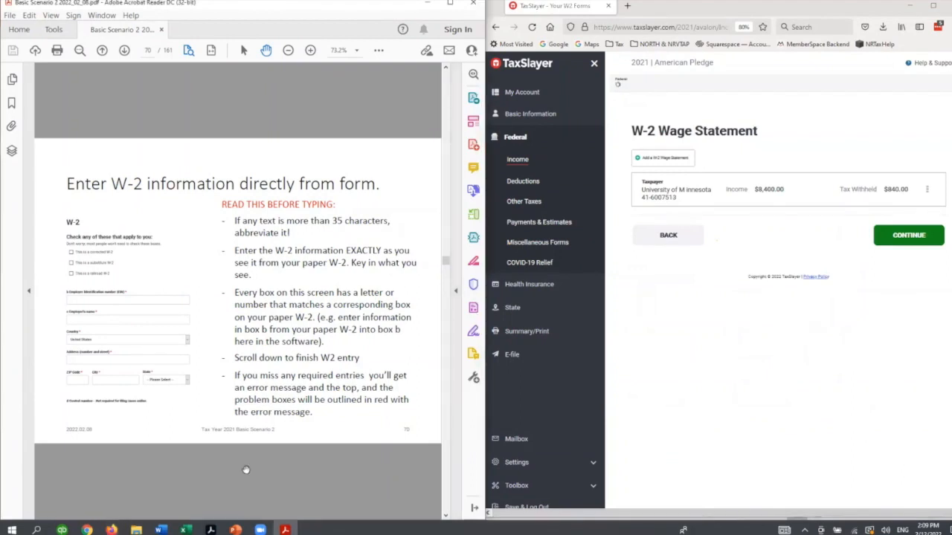
pyautogui.scroll(-1, 246, 470)
pyautogui.scroll(-2, 246, 470)
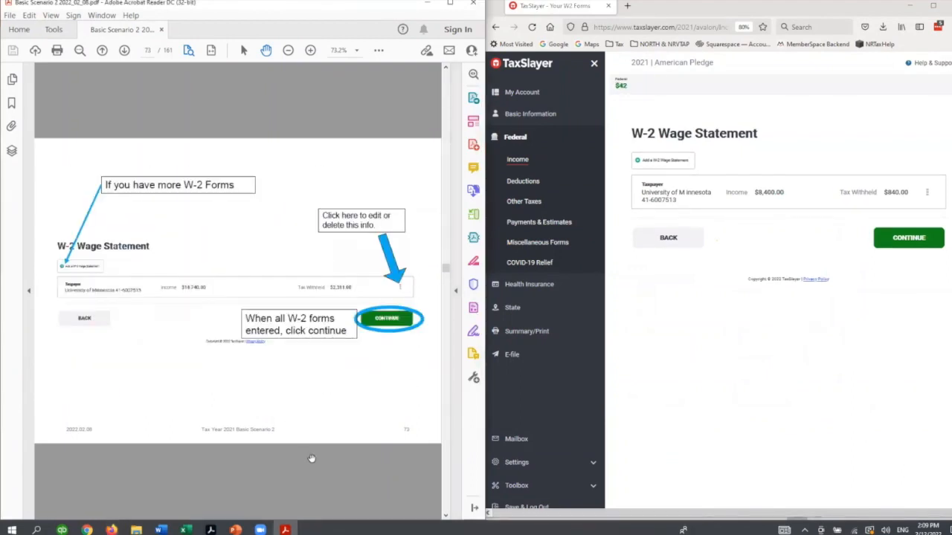
pyautogui.click(906, 245)
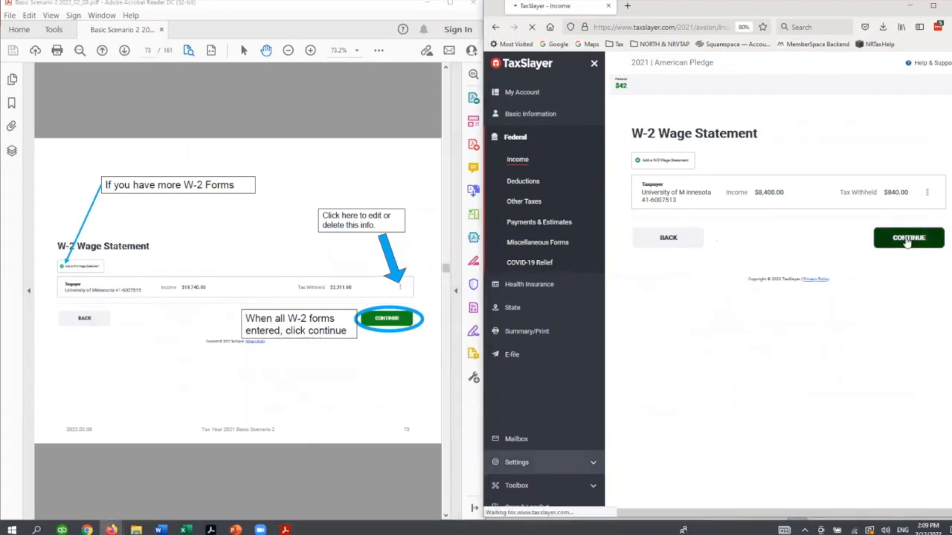
# - Advance the PDF guide to the 1042-S wage income section and open Payments & Estimates in the return
pyautogui.click(351, 482)
pyautogui.scroll(-1, 351, 482)
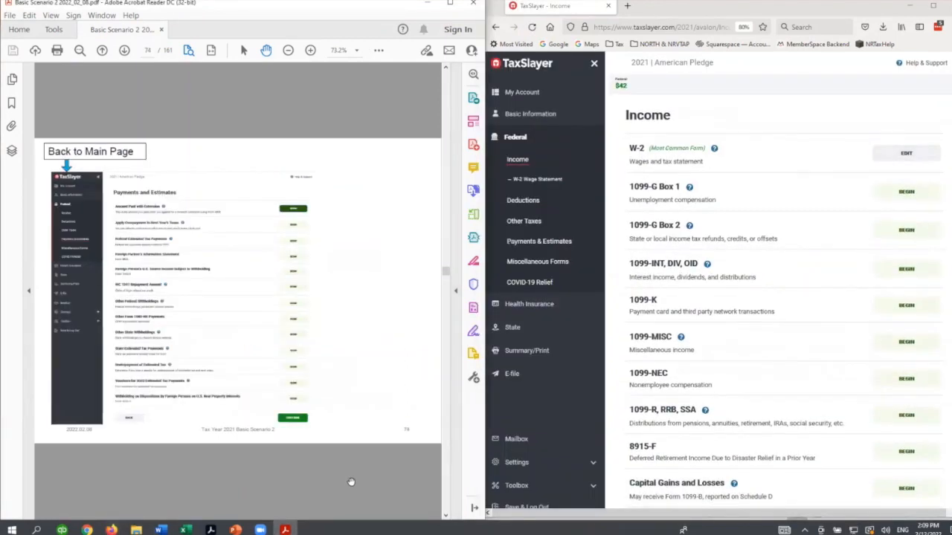
pyautogui.scroll(-1, 351, 482)
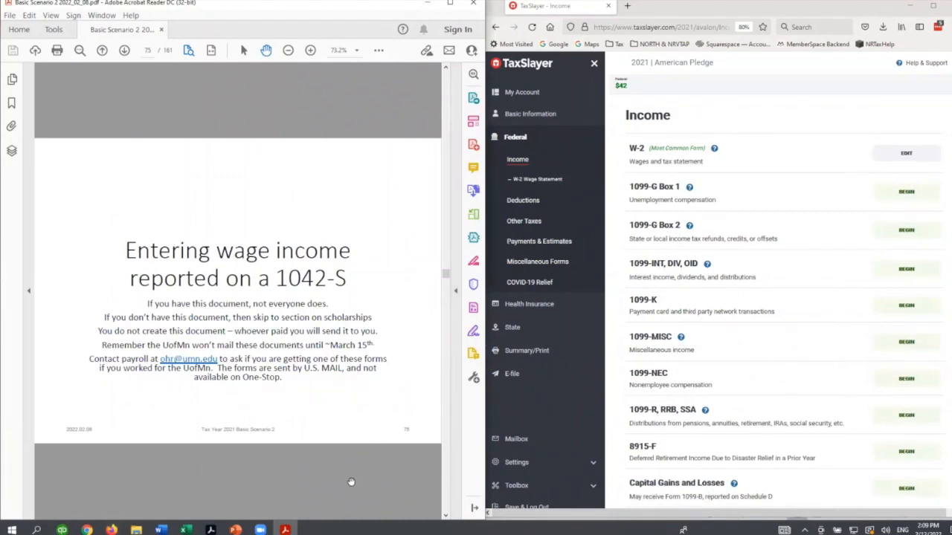
pyautogui.scroll(-1, 351, 481)
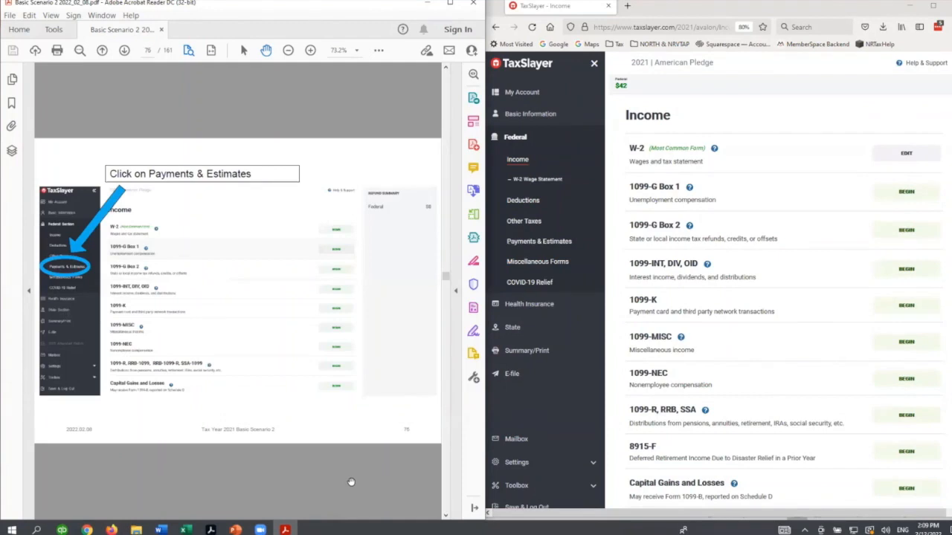
pyautogui.click(540, 240)
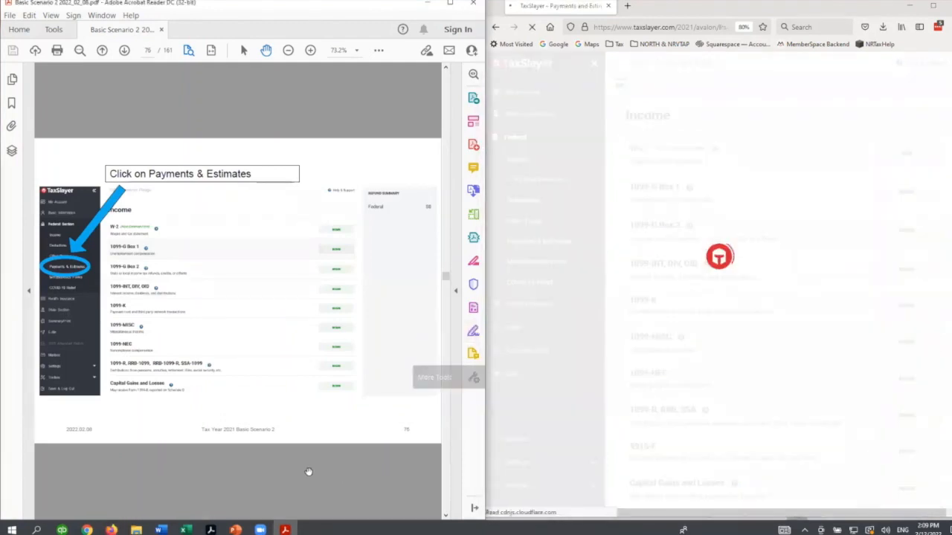
# - Begin Form 1042-S for Foreign Person's U.S. Source Income and advance the PDF guide to its entry instructions
pyautogui.scroll(-1, 308, 472)
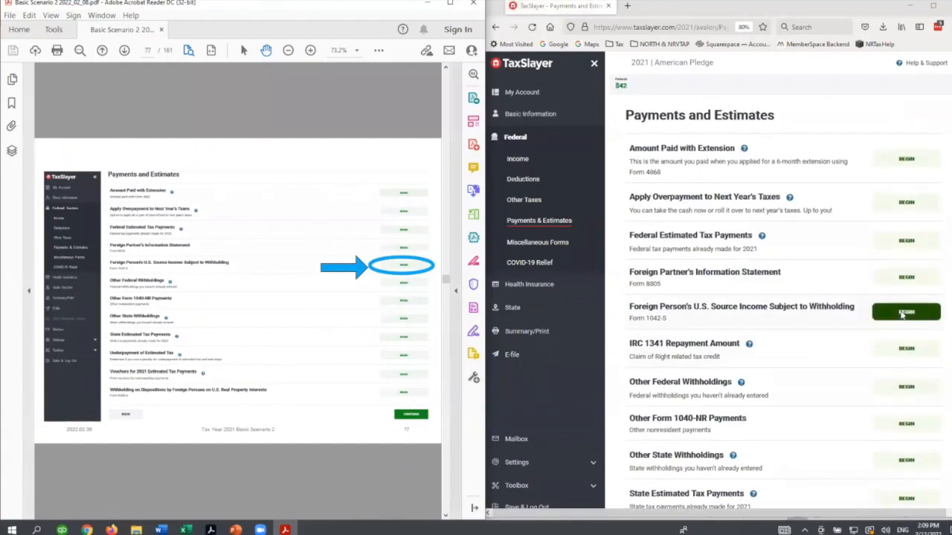
pyautogui.click(902, 313)
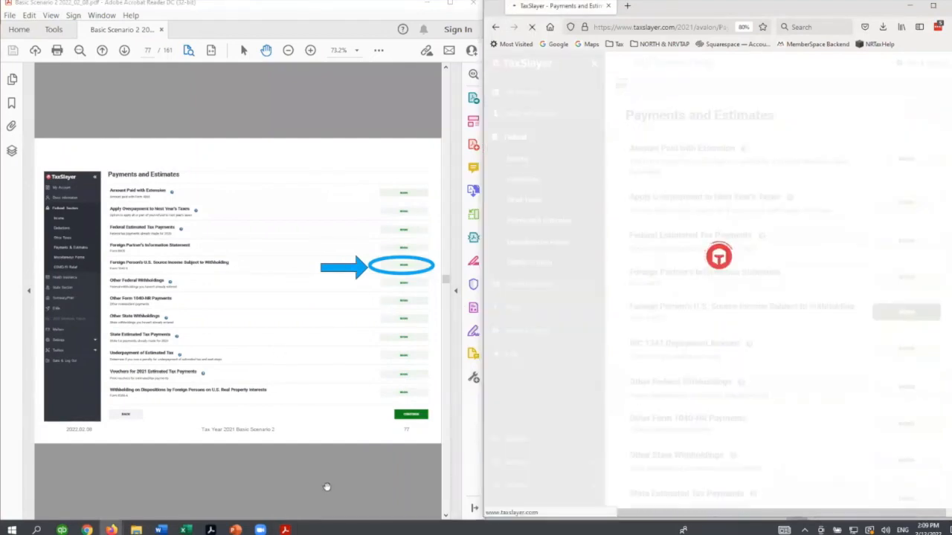
pyautogui.scroll(-1, 326, 482)
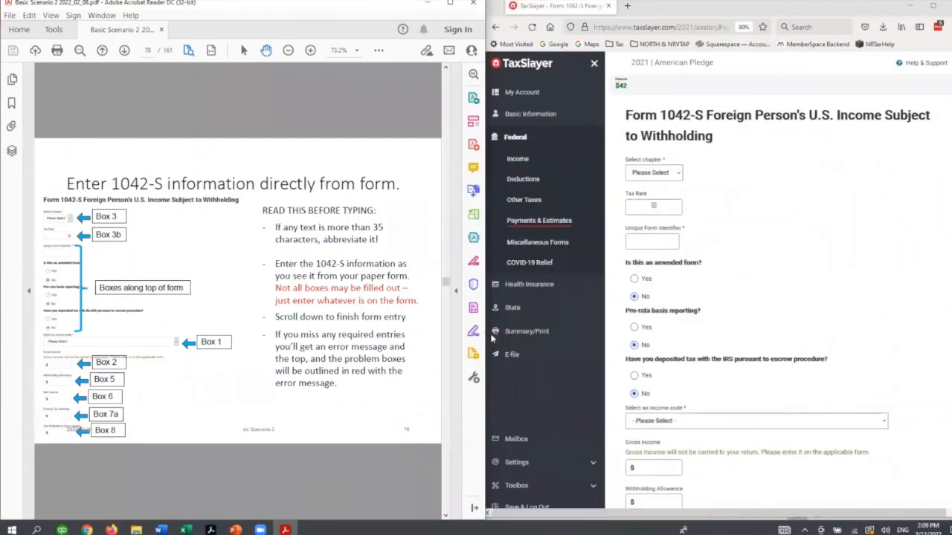
# - Select Chapter 3, set the tax rate to 0, fill in the unique form identifier, and choose code 04 - Exempt under tax treaty
pyautogui.click(653, 172)
pyautogui.click(652, 197)
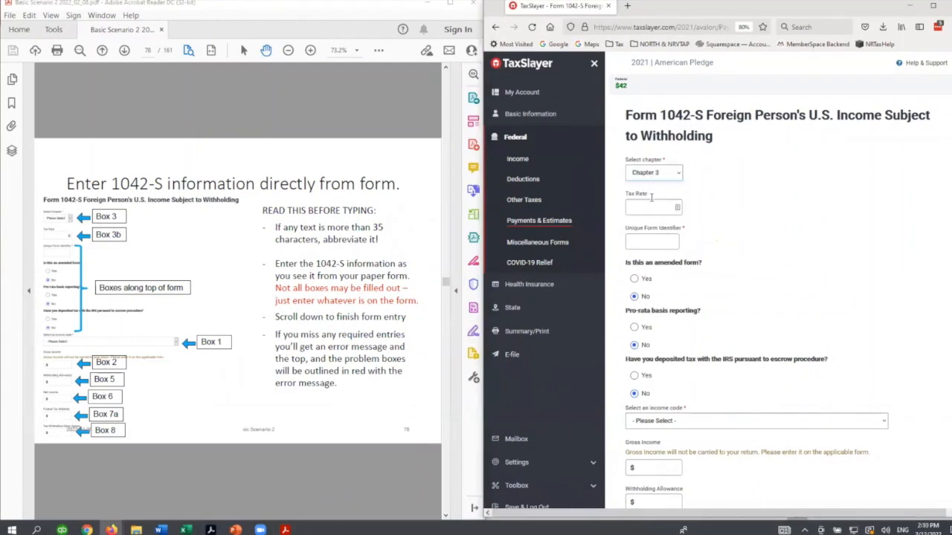
pyautogui.click(665, 212)
pyautogui.write('0')
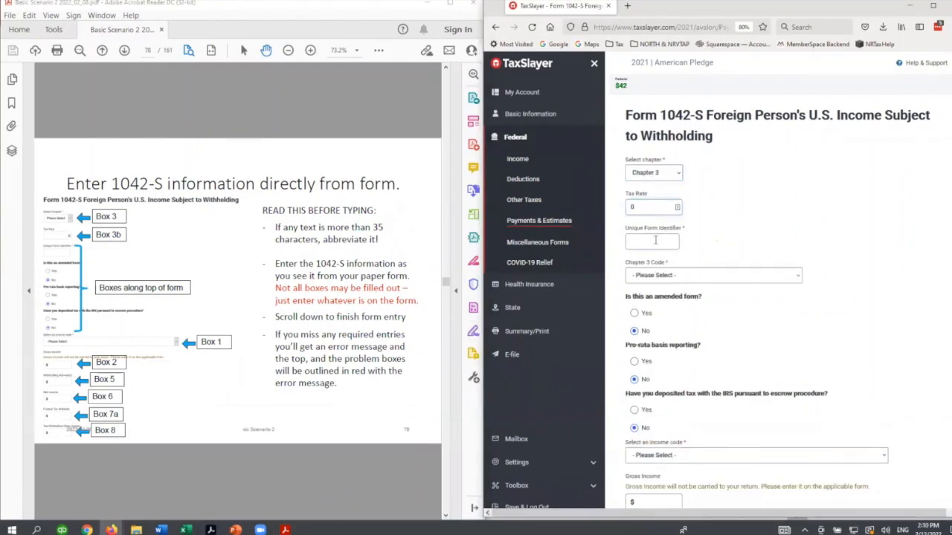
pyautogui.write('1234567890')
pyautogui.click(693, 284)
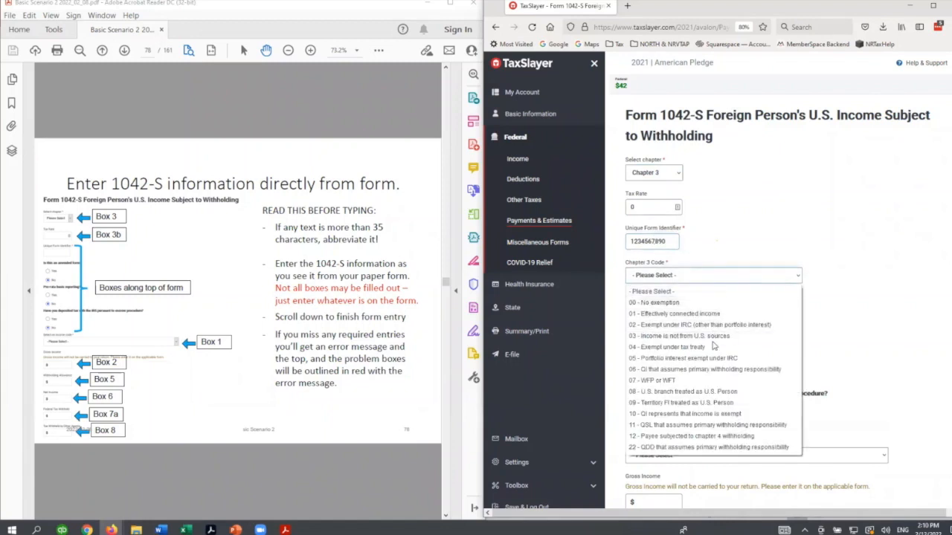
pyautogui.click(681, 304)
# - Select income code 20 - Compensation during studying and training and enter 5000 as the gross income on Form 1042-S
pyautogui.scroll(-2, 769, 311)
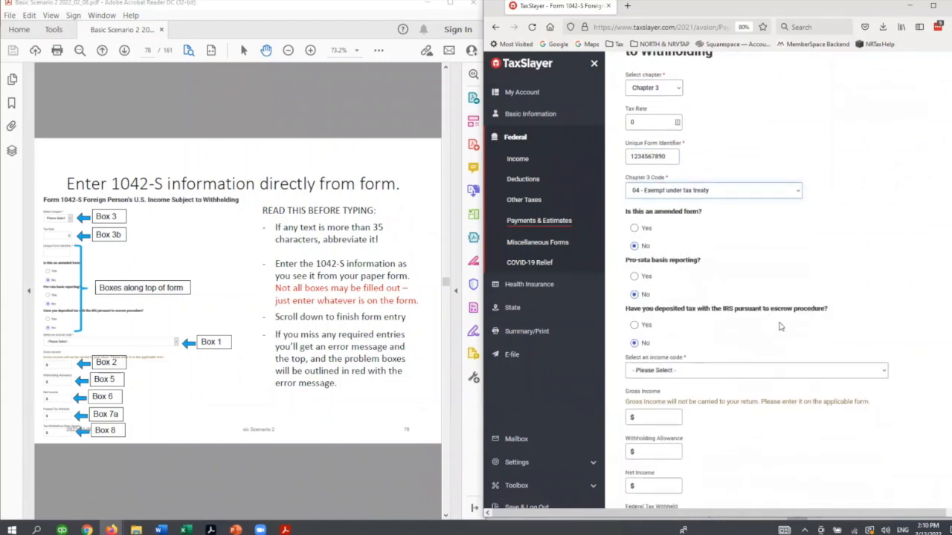
pyautogui.click(694, 373)
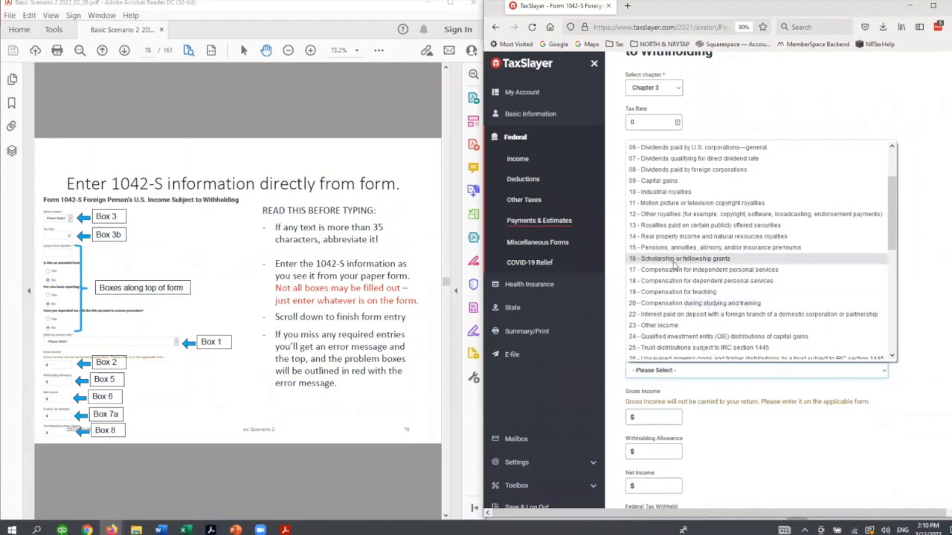
pyautogui.click(693, 303)
pyautogui.scroll(-2, 702, 398)
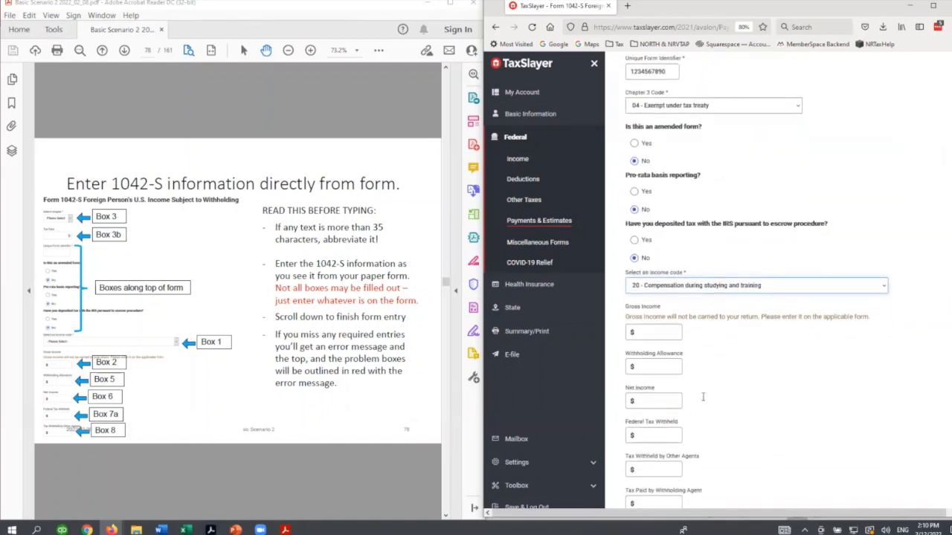
pyautogui.click(649, 332)
pyautogui.write('5000')
pyautogui.press('Tab')
# - Set the recipient's Chapter 3 status code to 16 - Individual and submit Form 1042-S
pyautogui.scroll(-10, 766, 386)
pyautogui.scroll(-3, 767, 385)
pyautogui.scroll(3, 767, 386)
pyautogui.scroll(-4, 742, 411)
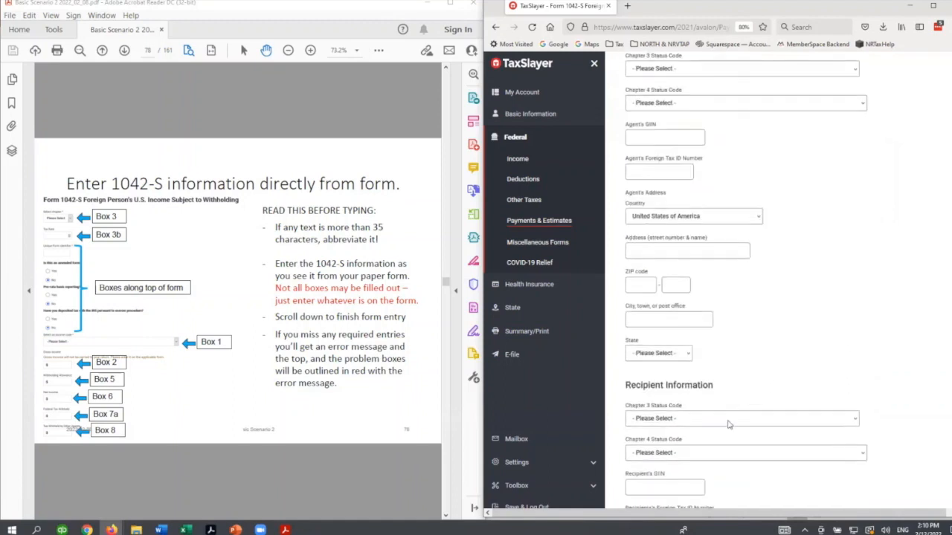
pyautogui.click(741, 417)
pyautogui.scroll(-2, 692, 327)
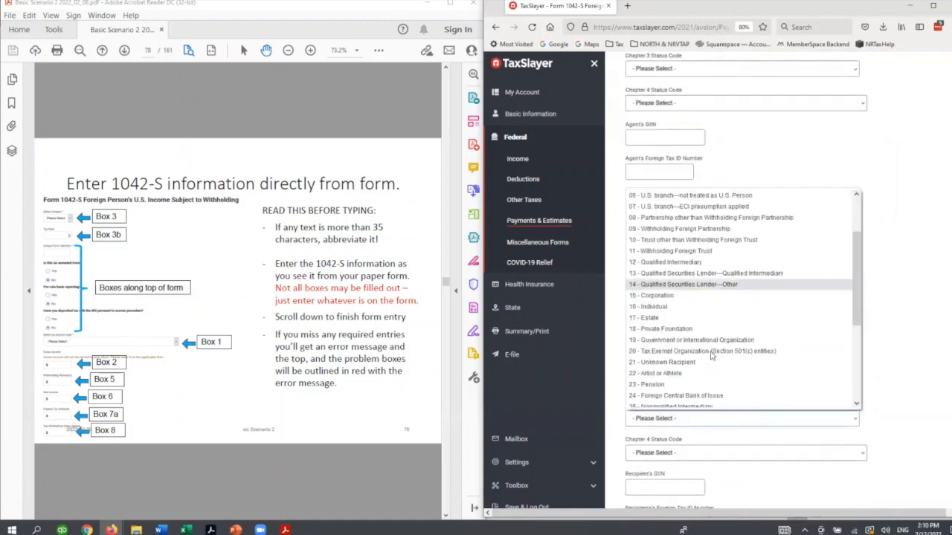
pyautogui.click(685, 306)
pyautogui.scroll(-8, 885, 388)
pyautogui.scroll(-5, 867, 401)
pyautogui.click(876, 442)
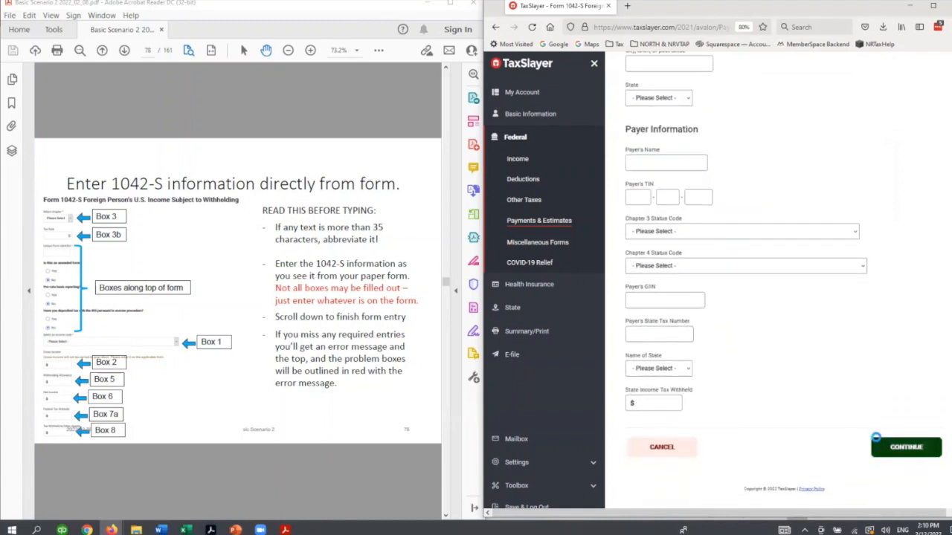
# - Advance the PDF guide to the 1042-S summary page and continue past the 1042-S list in the return
pyautogui.click(189, 488)
pyautogui.scroll(-1, 189, 488)
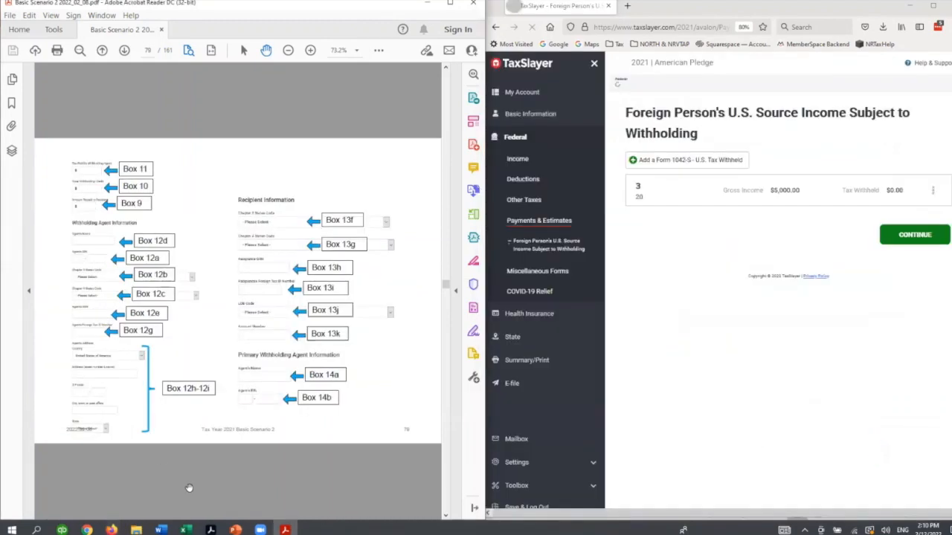
pyautogui.scroll(-2, 189, 488)
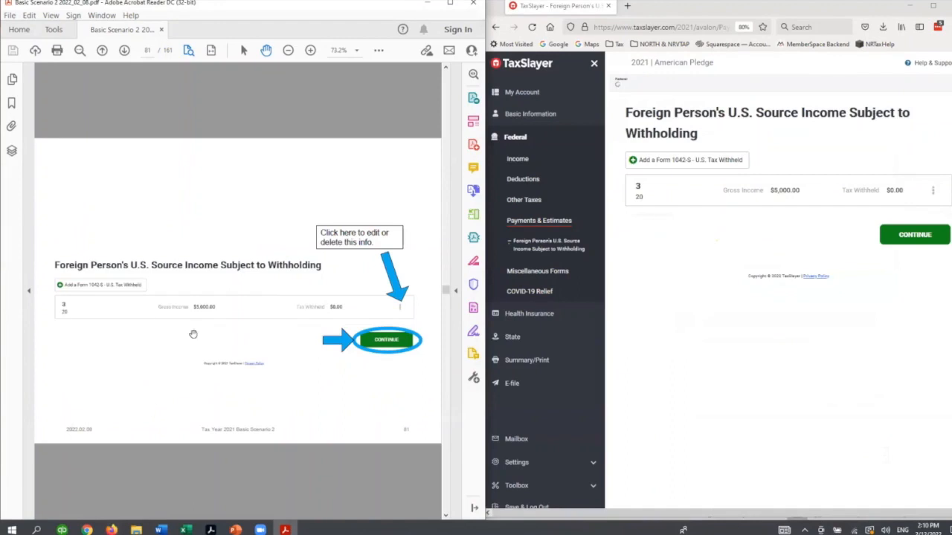
pyautogui.click(897, 237)
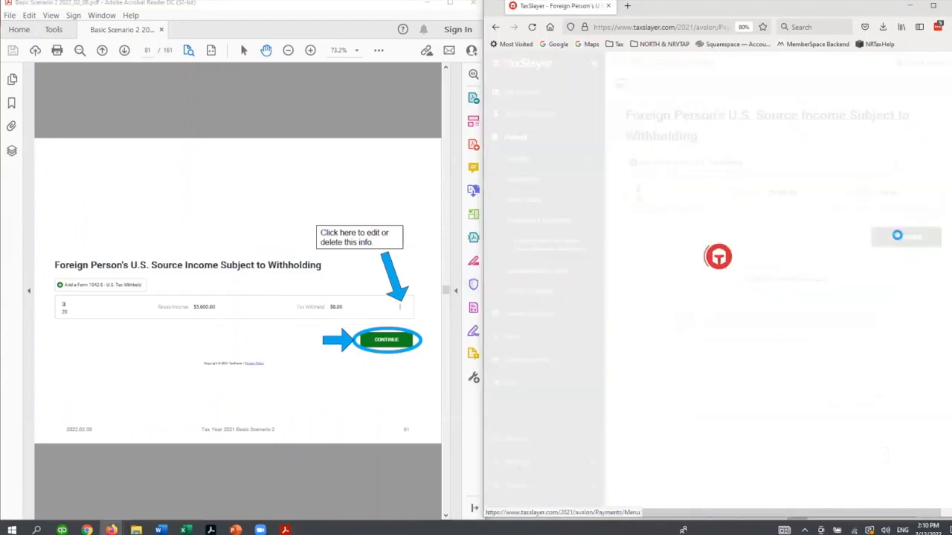
# - Advance the PDF guide through the wage treaty exemption examples to the page about opening Basic Information
pyautogui.click(283, 479)
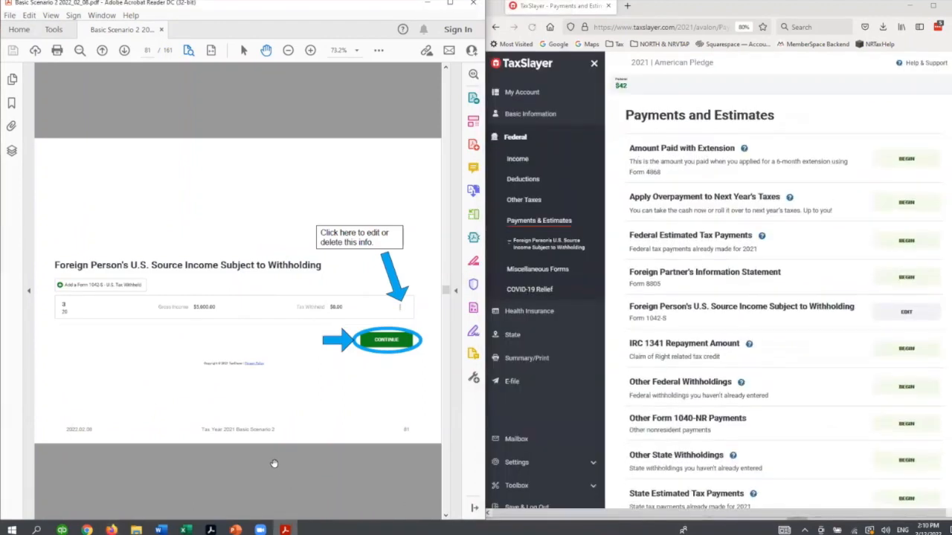
pyautogui.scroll(-1, 274, 464)
pyautogui.scroll(-1, 274, 463)
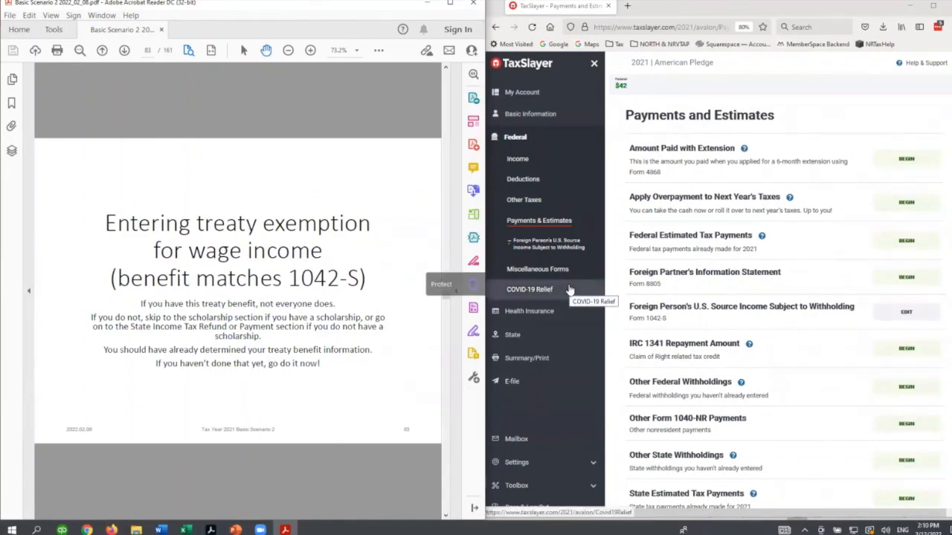
pyautogui.scroll(-1, 311, 444)
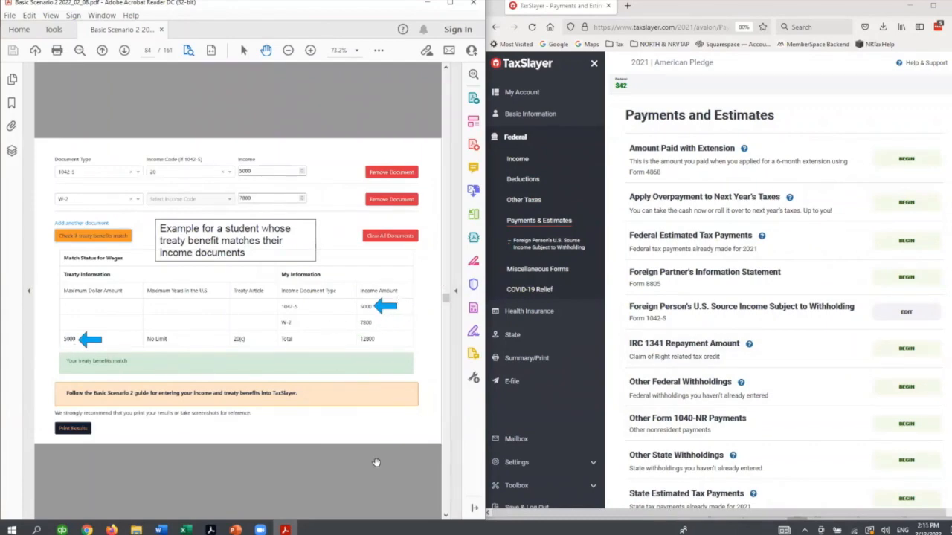
pyautogui.scroll(-1, 376, 462)
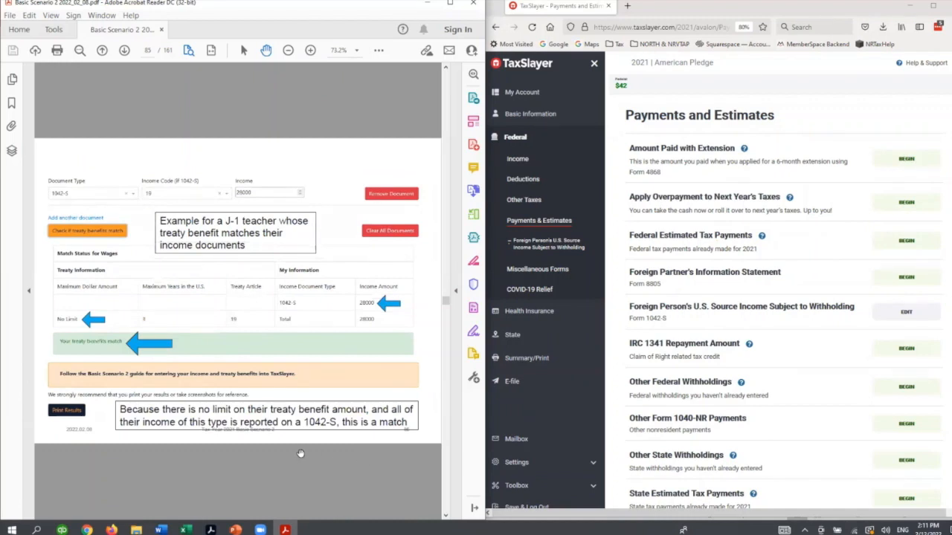
pyautogui.scroll(-1, 301, 453)
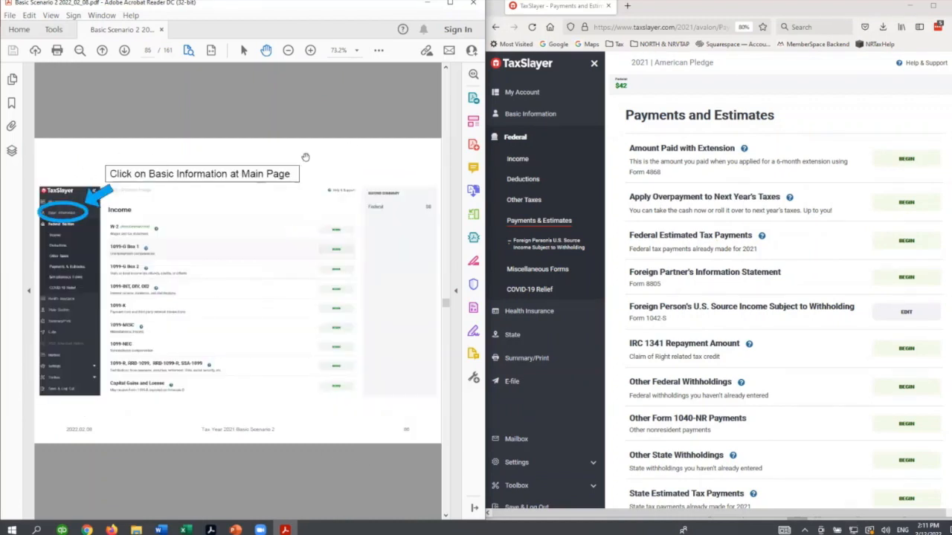
# - Begin Income Exempt from Tax in the 1040NR Schedule OI under Basic Information, advancing the PDF guide to its entry instructions
pyautogui.click(522, 115)
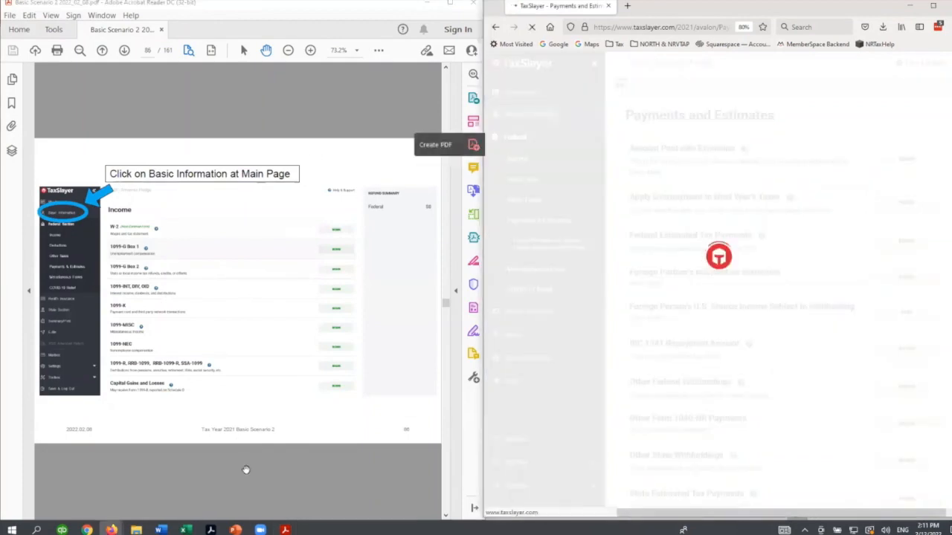
pyautogui.scroll(-1, 246, 471)
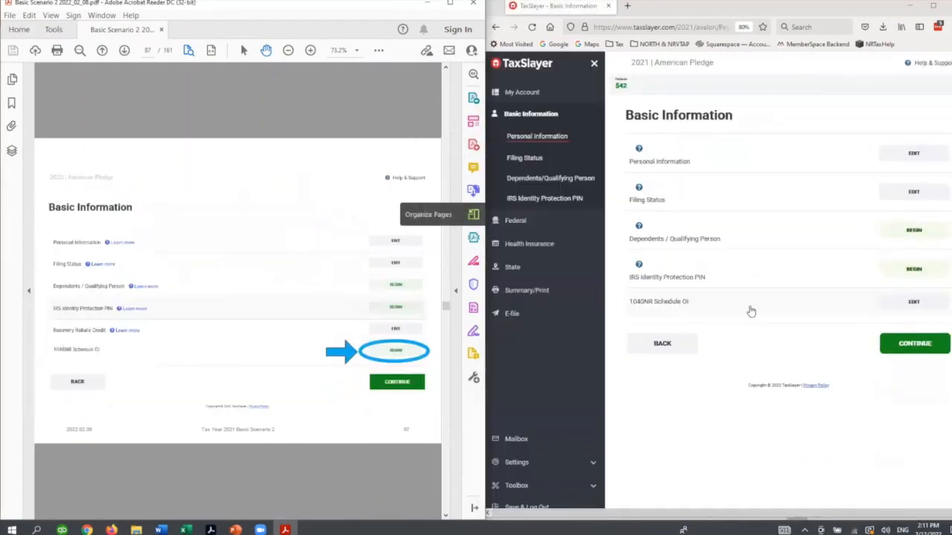
pyautogui.click(913, 301)
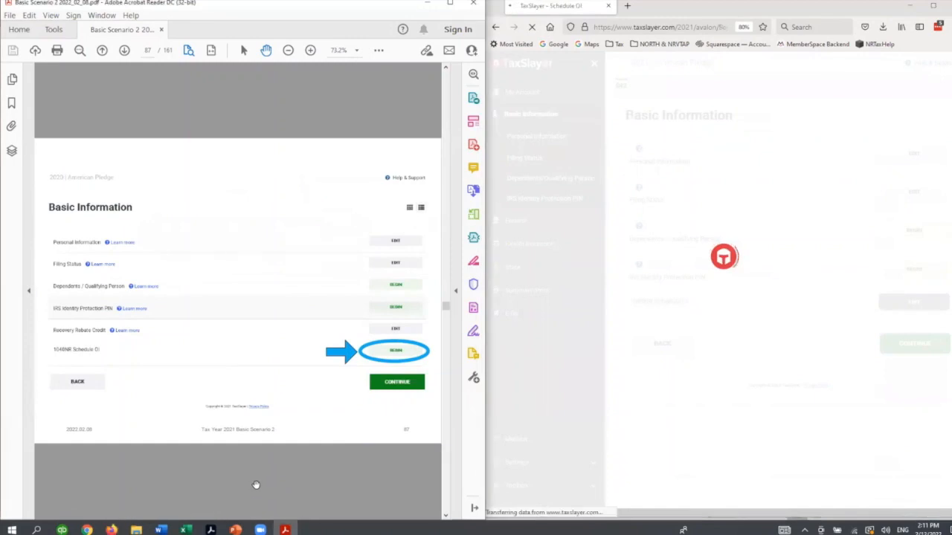
pyautogui.scroll(-1, 254, 491)
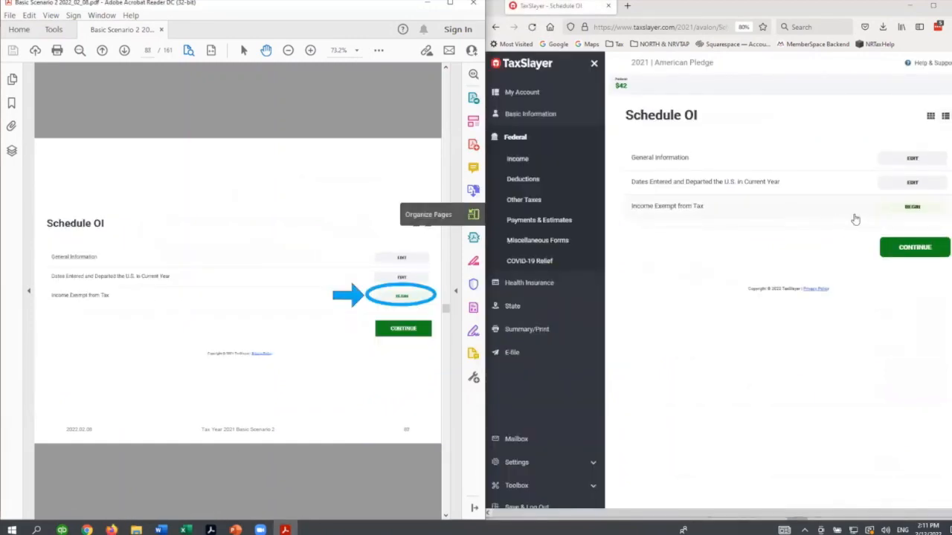
pyautogui.click(913, 206)
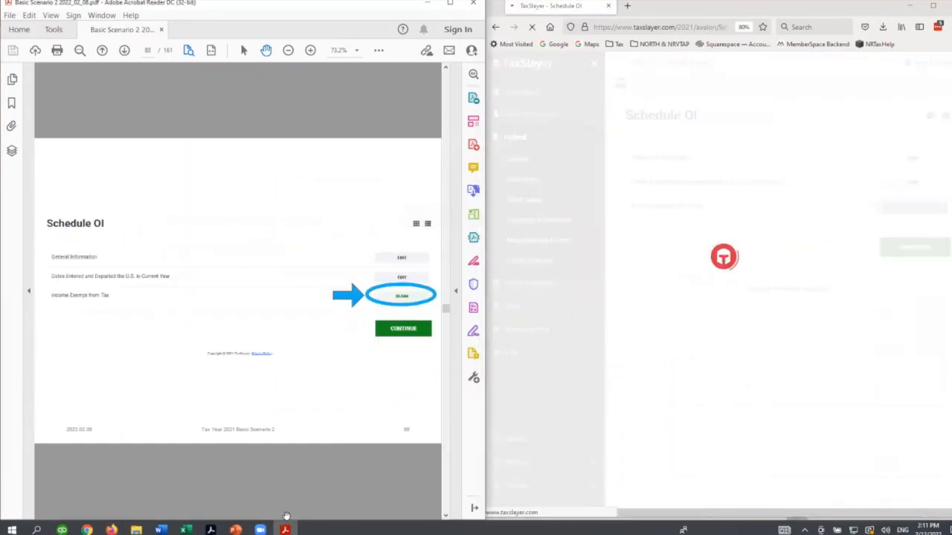
pyautogui.scroll(-1, 291, 472)
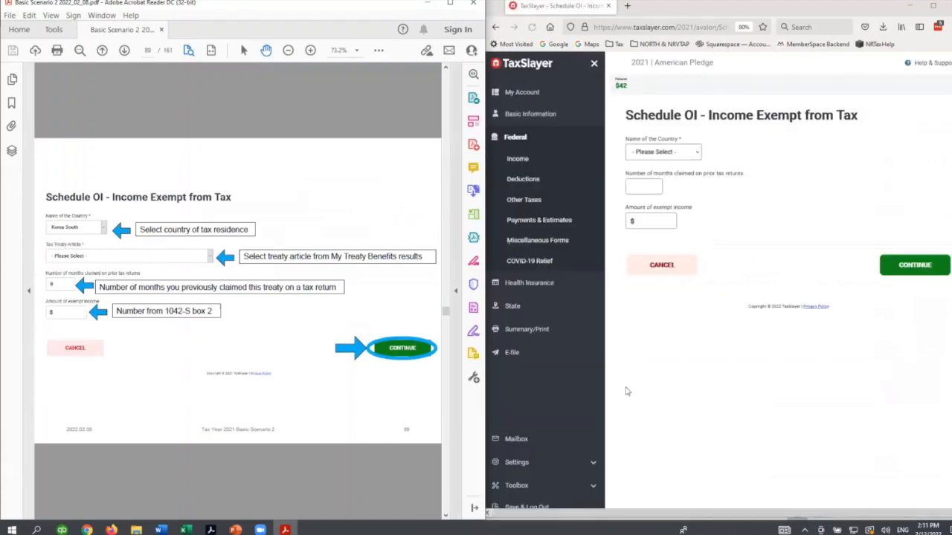
# - Choose China as the country and 20(c) as the tax treaty article for the exempt income
pyautogui.click(661, 150)
pyautogui.scroll(-2, 676, 283)
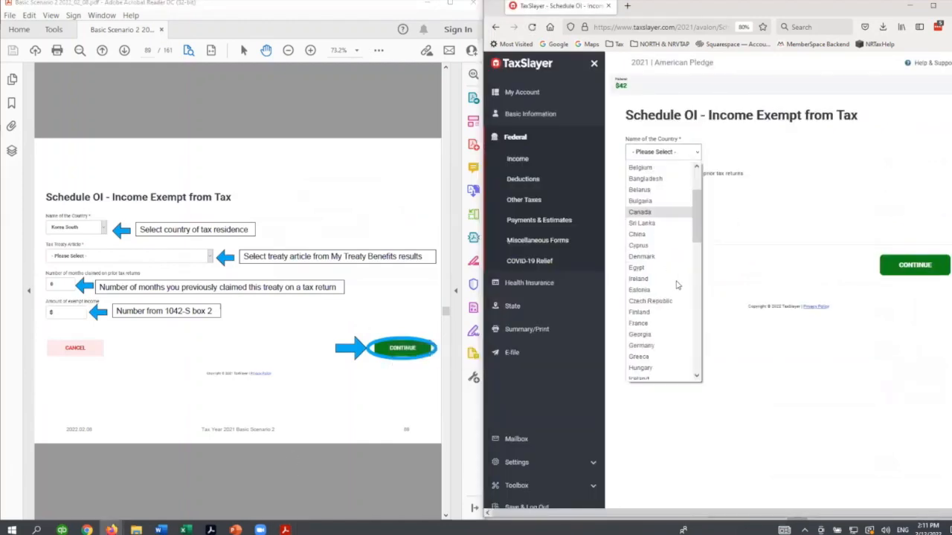
pyautogui.click(666, 235)
pyautogui.click(673, 188)
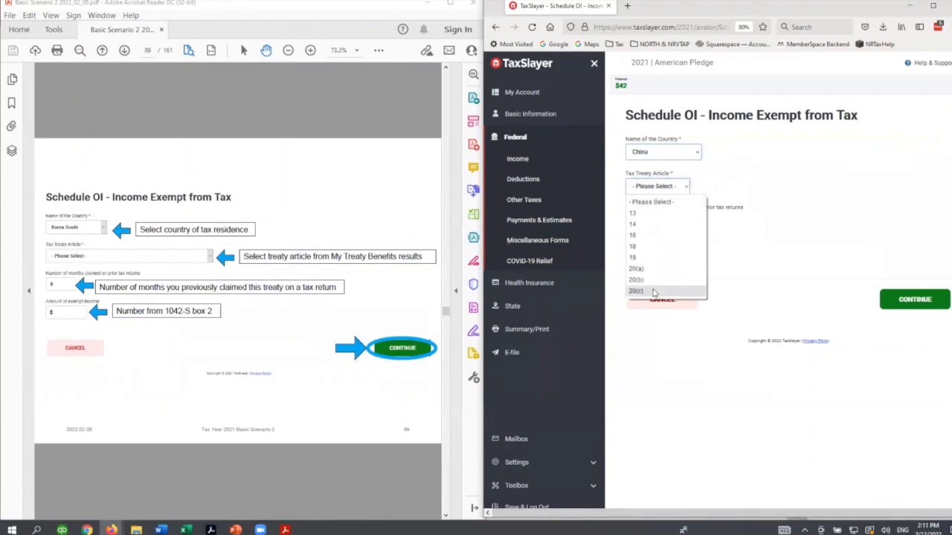
pyautogui.click(653, 292)
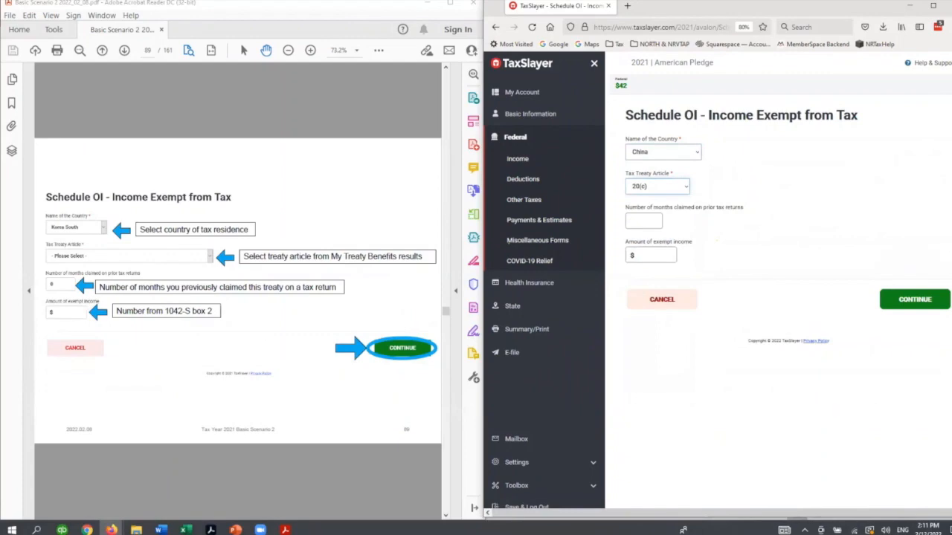
# - Check the treaty article for Code 20 wage income in the nrvtap treaty tool in Chrome, and return to the TaxSlayer form
pyautogui.hotkey('alt', 'Tab')
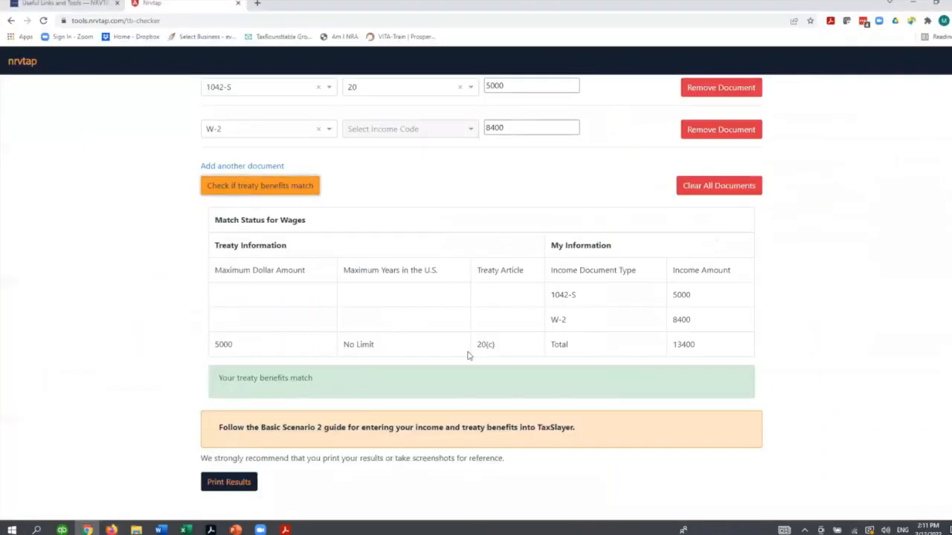
pyautogui.scroll(4, 574, 281)
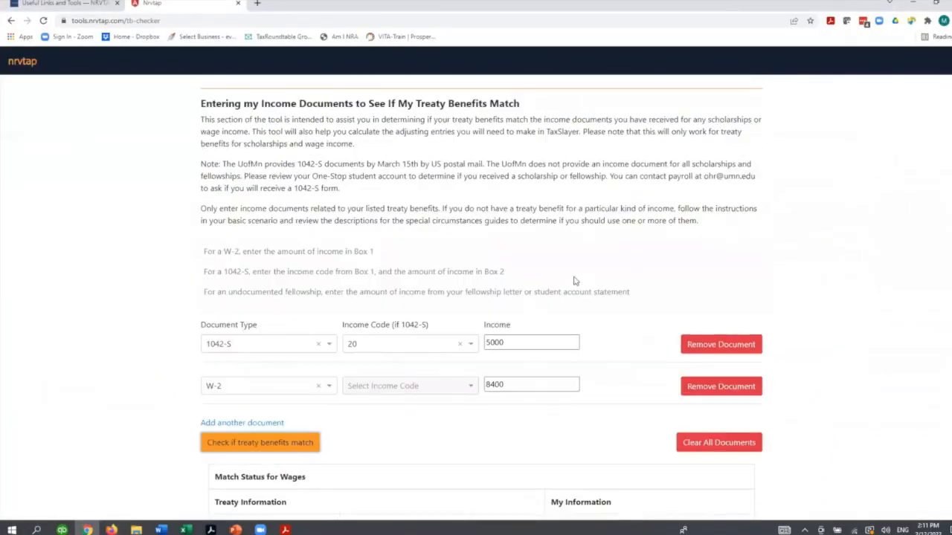
pyautogui.scroll(5, 452, 296)
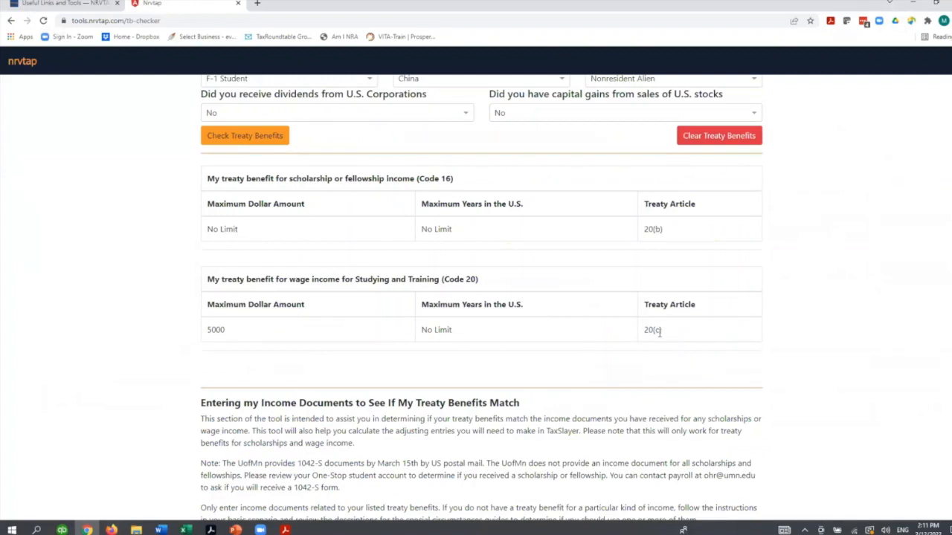
pyautogui.click(285, 529)
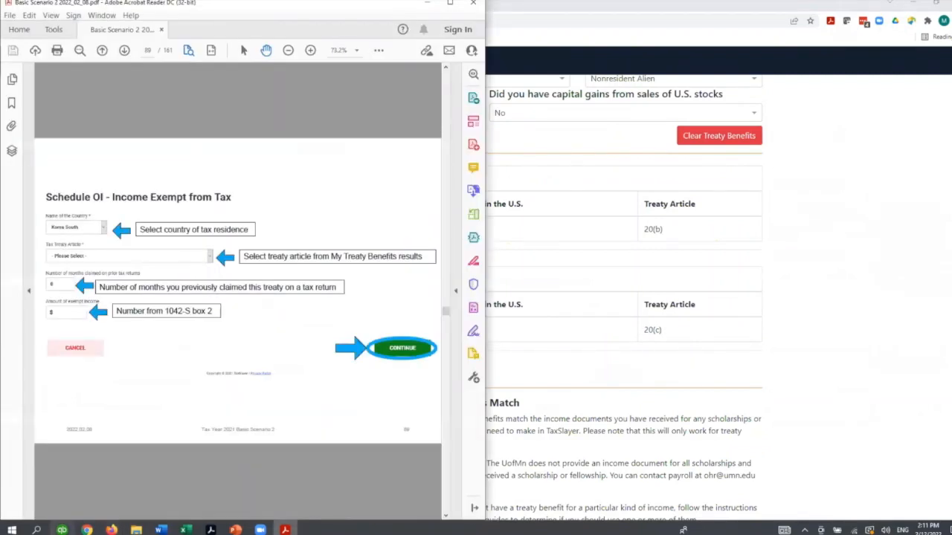
pyautogui.click(138, 479)
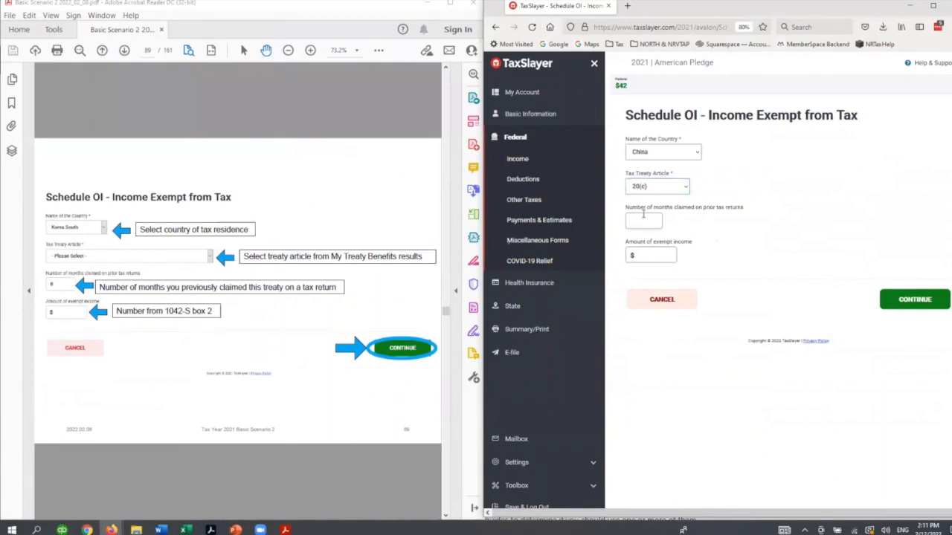
# - Enter 12 months claimed on prior returns and 5000 of exempt income, and save the Schedule OI entry
pyautogui.write('12')
pyautogui.press('Tab')
pyautogui.write('5000')
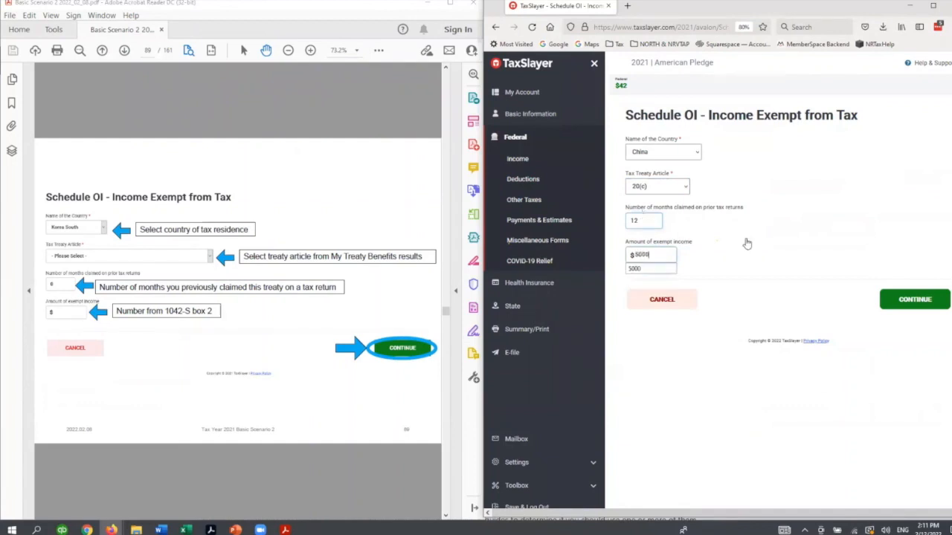
pyautogui.click(904, 301)
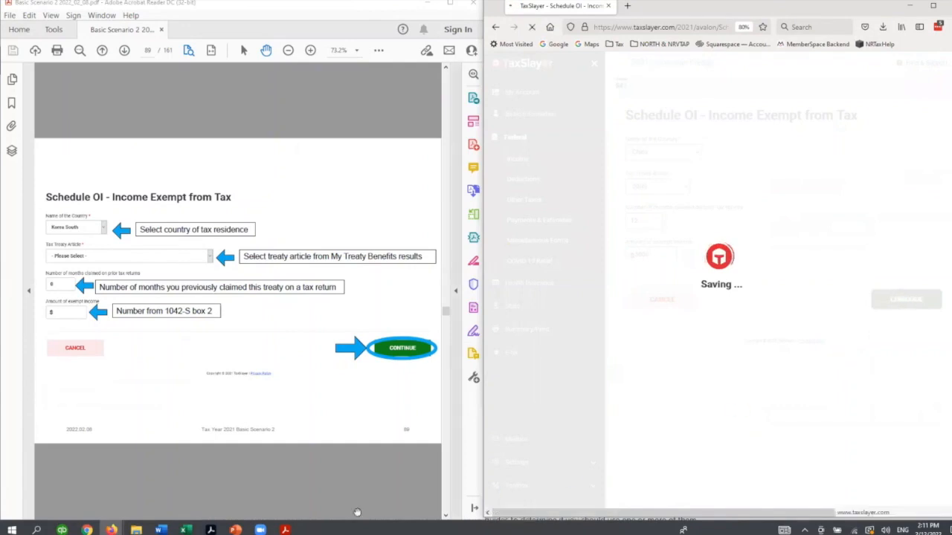
# - Continue past Schedule OI to Basic Information and advance the PDF guide to the section on 1042-S scholarship income
pyautogui.click(341, 496)
pyautogui.scroll(-3, 343, 492)
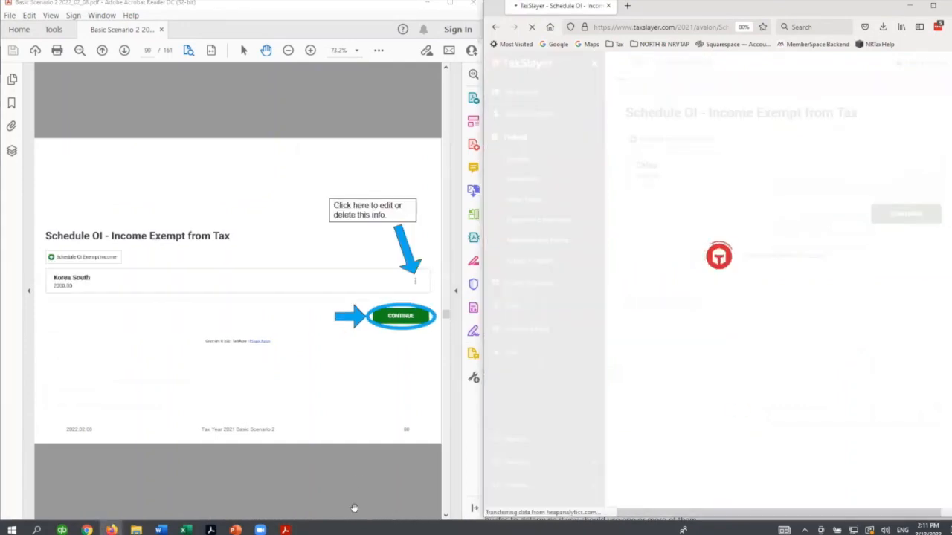
pyautogui.scroll(-3, 358, 481)
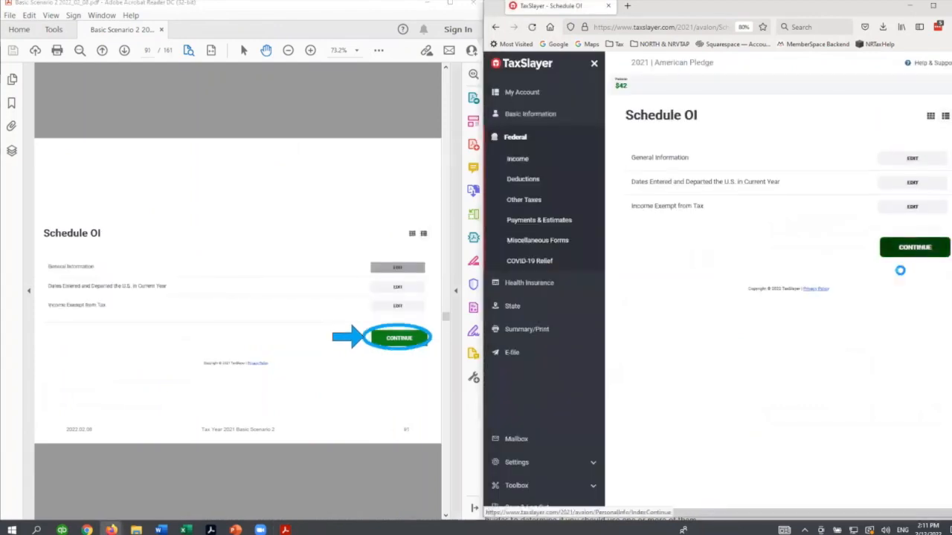
pyautogui.scroll(-3, 388, 472)
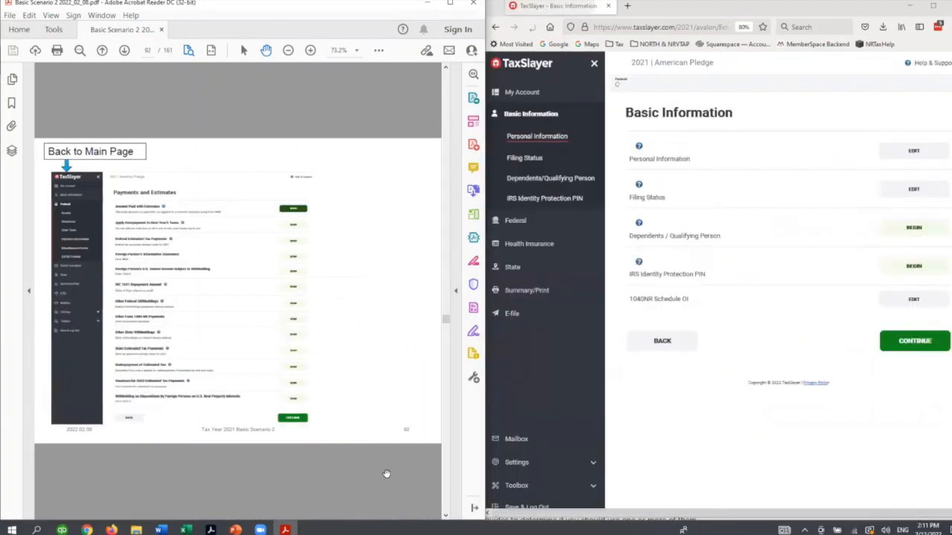
pyautogui.scroll(-3, 387, 474)
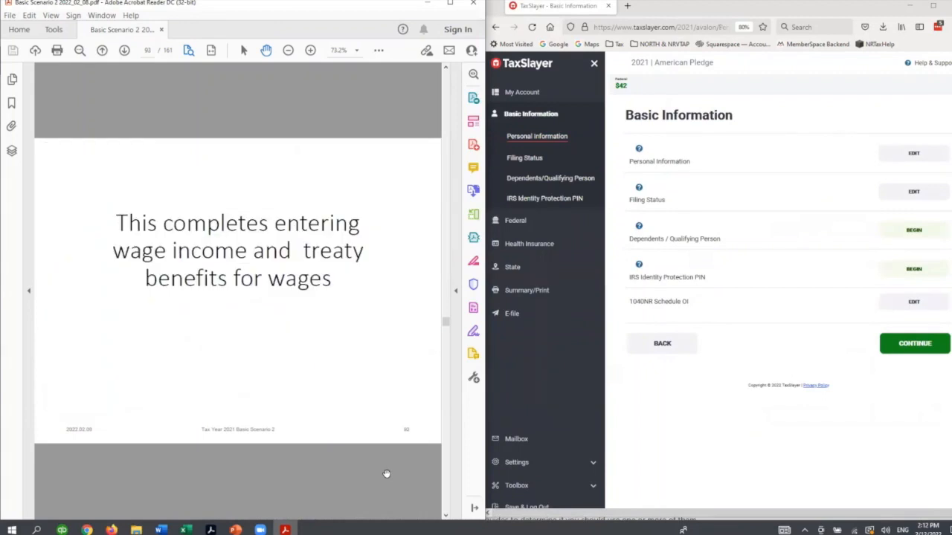
pyautogui.scroll(-3, 325, 487)
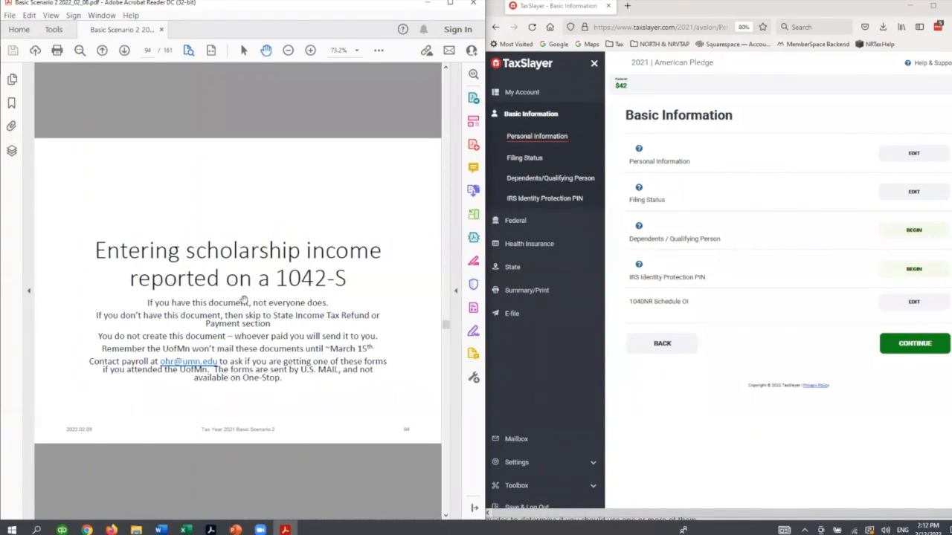
# - Advance the PDF guide past the 1042-S scholarship slides to the section on entering state income tax payments made during 2021
pyautogui.scroll(-15, 288, 417)
pyautogui.scroll(-10, 289, 416)
pyautogui.scroll(-4, 289, 417)
pyautogui.scroll(-6, 289, 418)
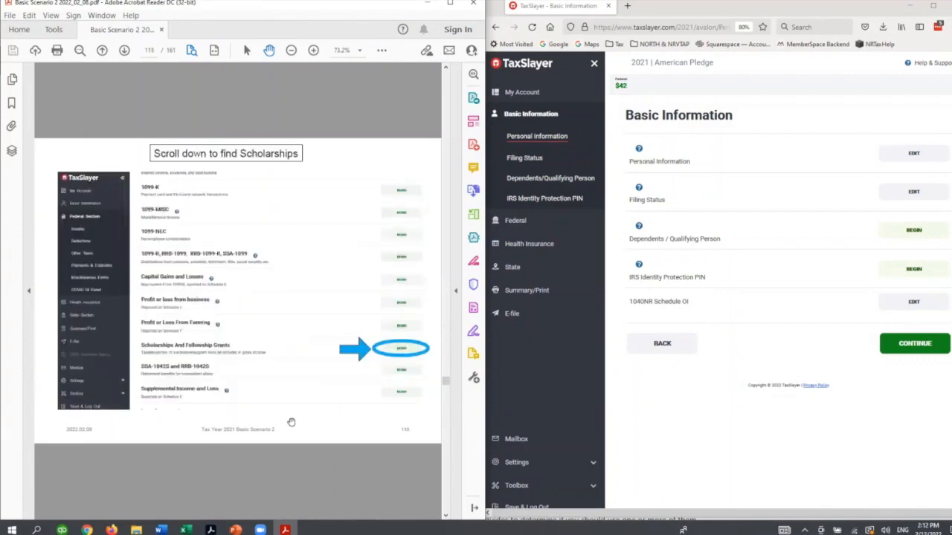
pyautogui.scroll(-10, 291, 422)
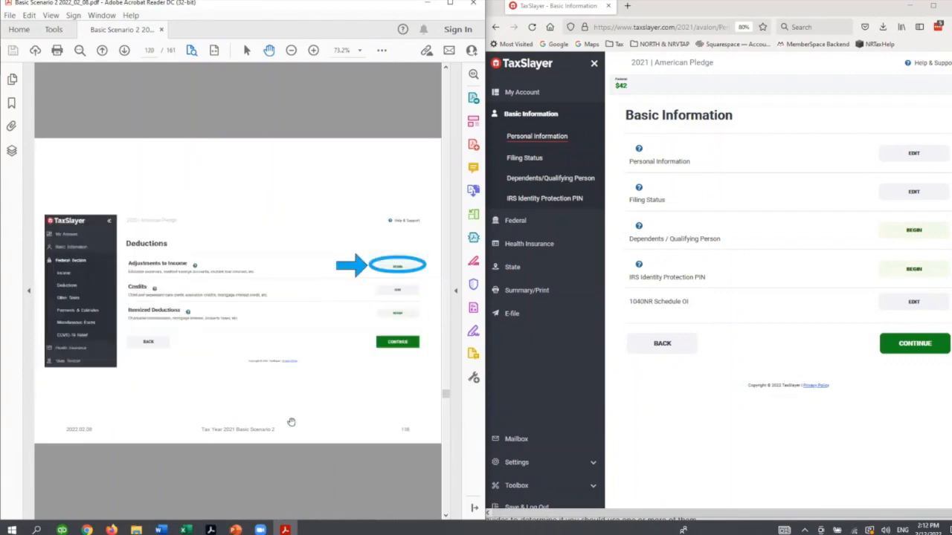
pyautogui.scroll(-3, 291, 422)
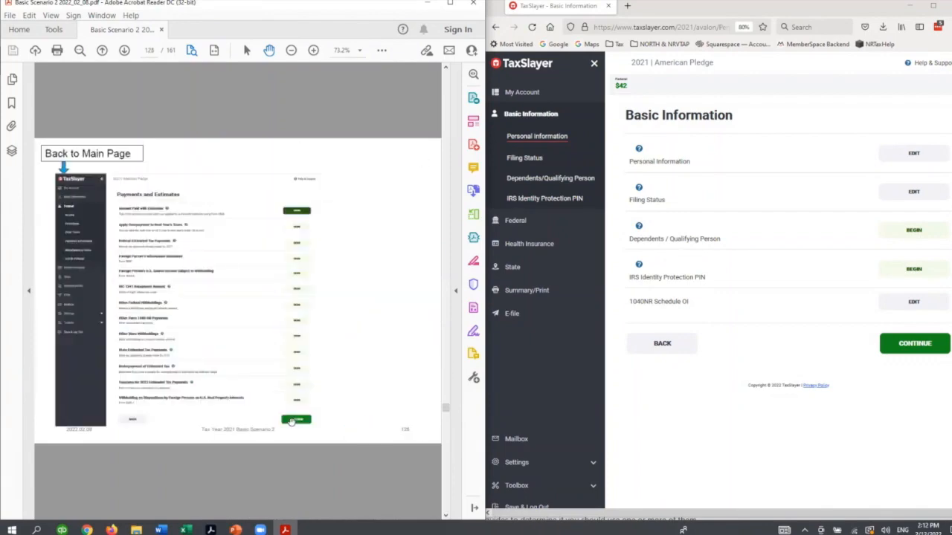
pyautogui.scroll(-1, 291, 422)
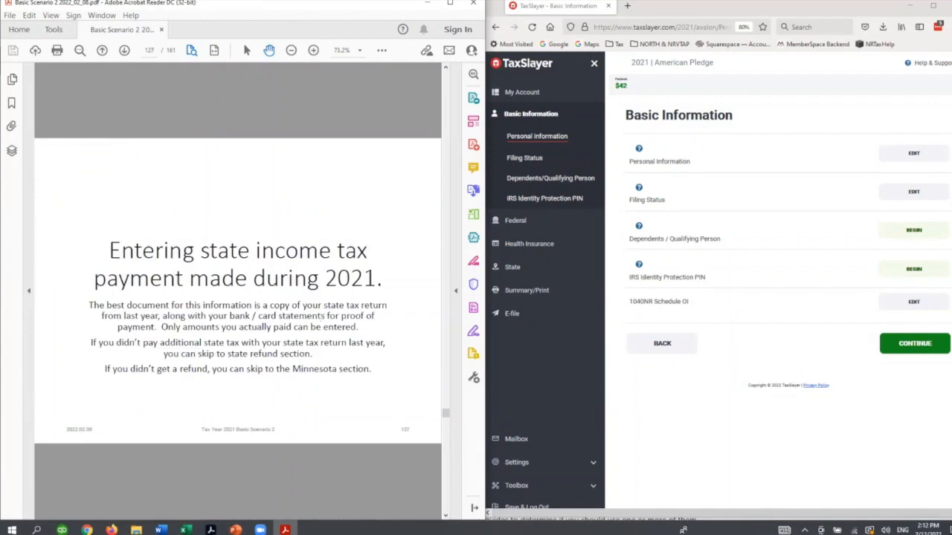
# - Switch to PowerPoint, check the Tax Return Process slide for the prior-year Minnesota tax details, and return to the PDF guide beside TaxSlayer
pyautogui.hotkey('alt', 'Tab')
pyautogui.scroll(5, 63, 248)
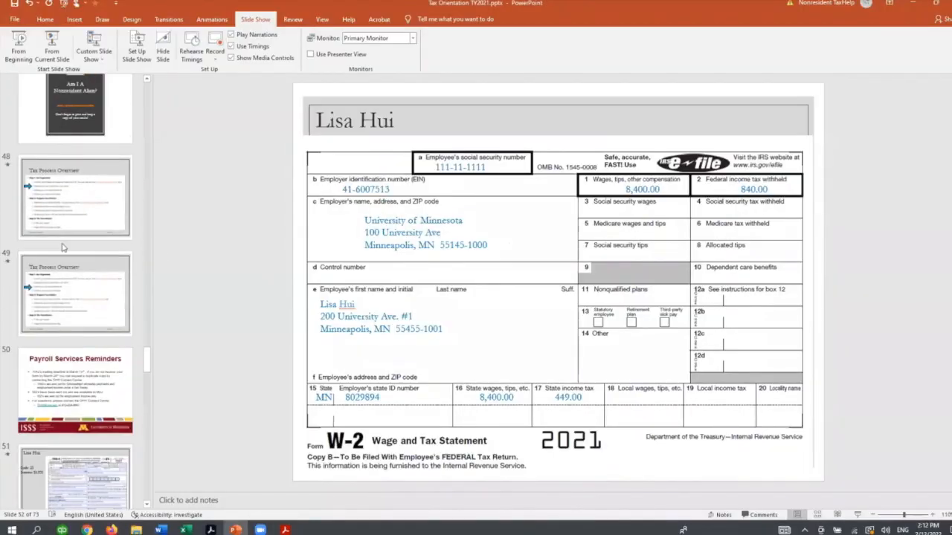
pyautogui.scroll(3, 71, 230)
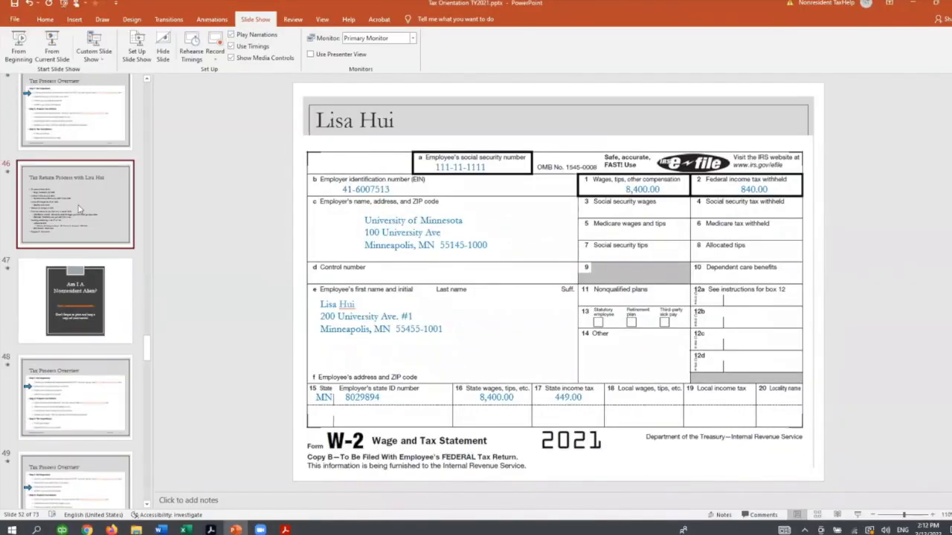
pyautogui.click(80, 209)
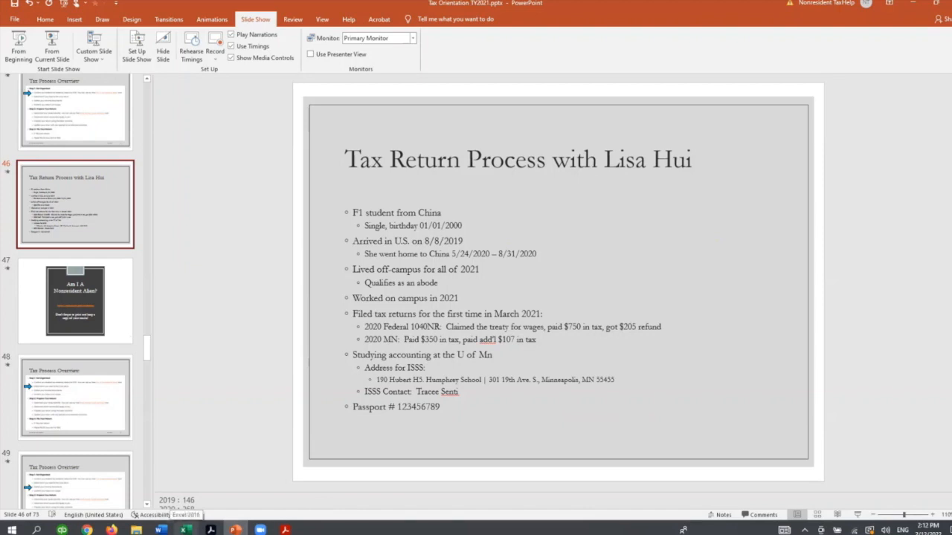
pyautogui.moveTo(112, 530)
pyautogui.click(136, 510)
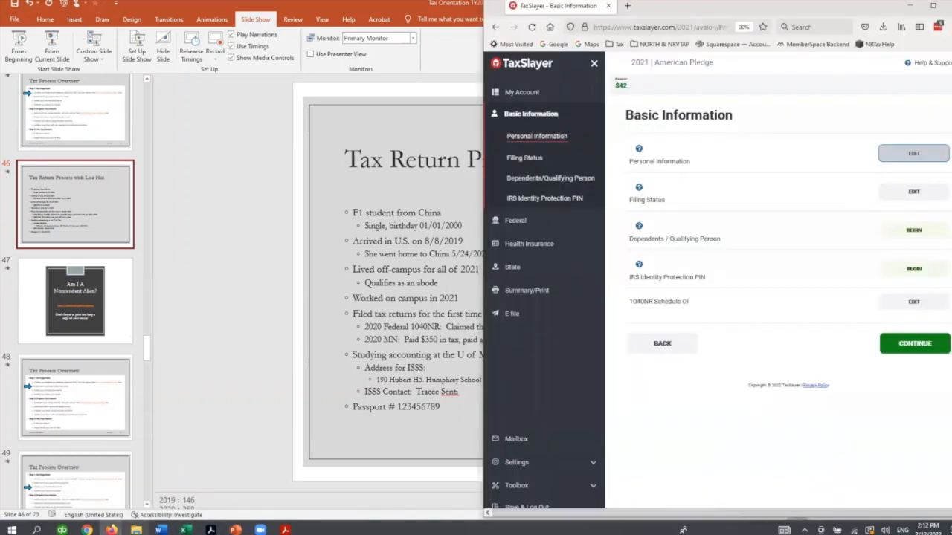
pyautogui.click(285, 530)
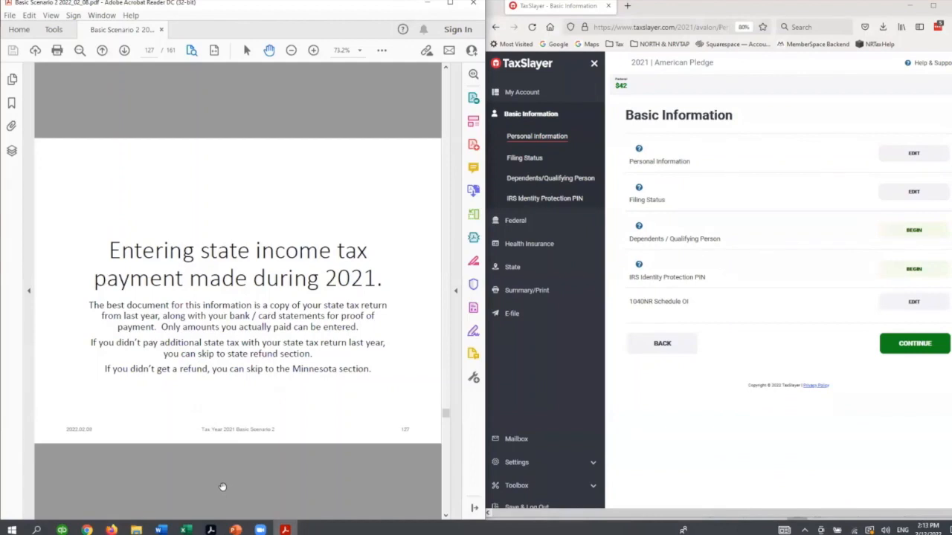
# - Open the Deductions page of the federal return and advance the guide to the Itemized Deductions slide
pyautogui.scroll(-2, 222, 488)
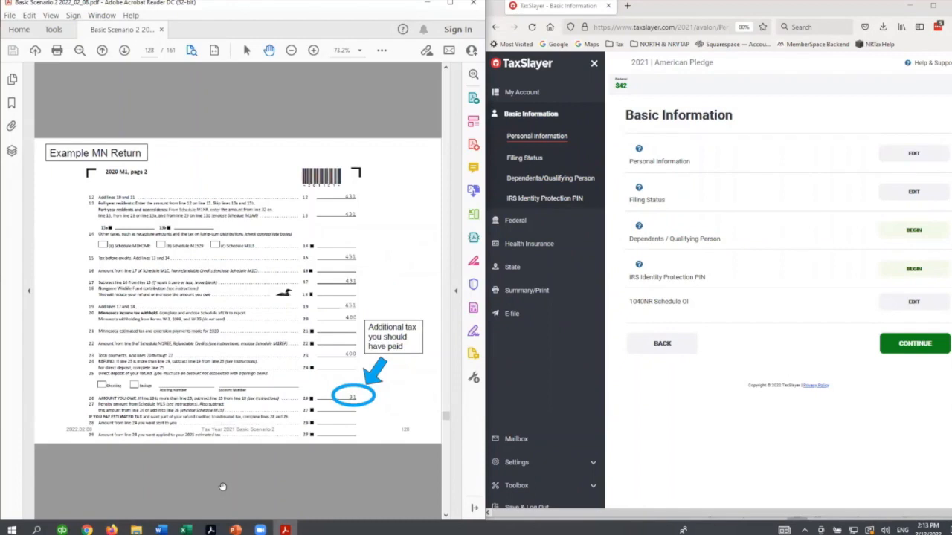
pyautogui.scroll(-2, 222, 487)
pyautogui.scroll(2, 223, 487)
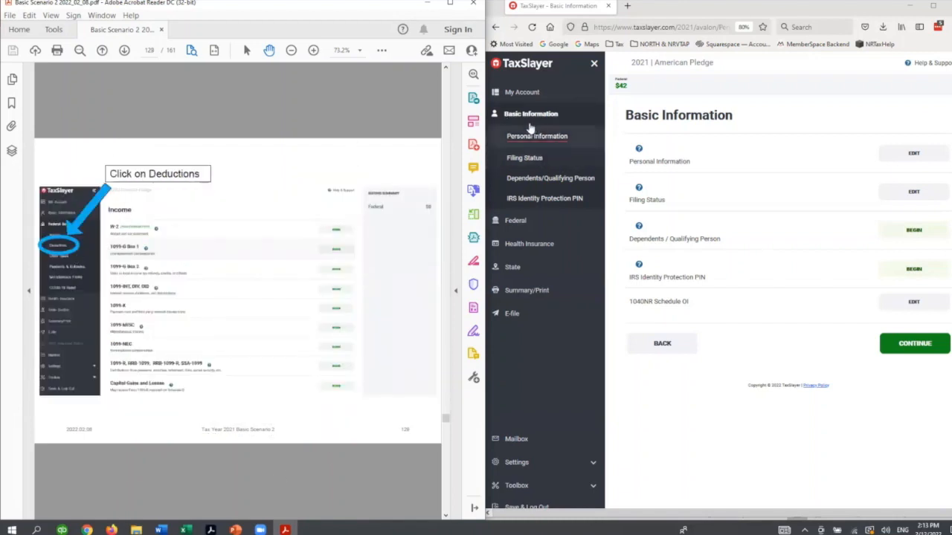
pyautogui.click(517, 221)
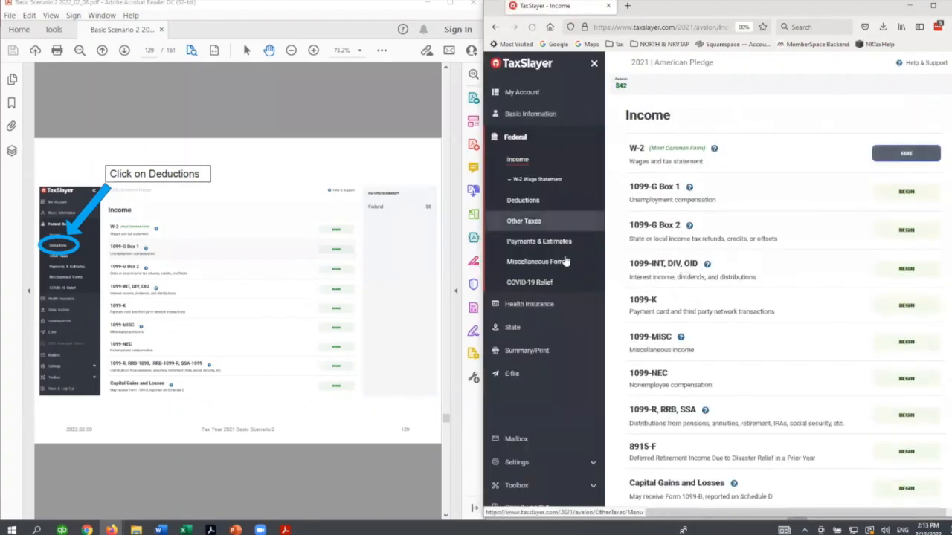
pyautogui.click(522, 212)
pyautogui.click(314, 473)
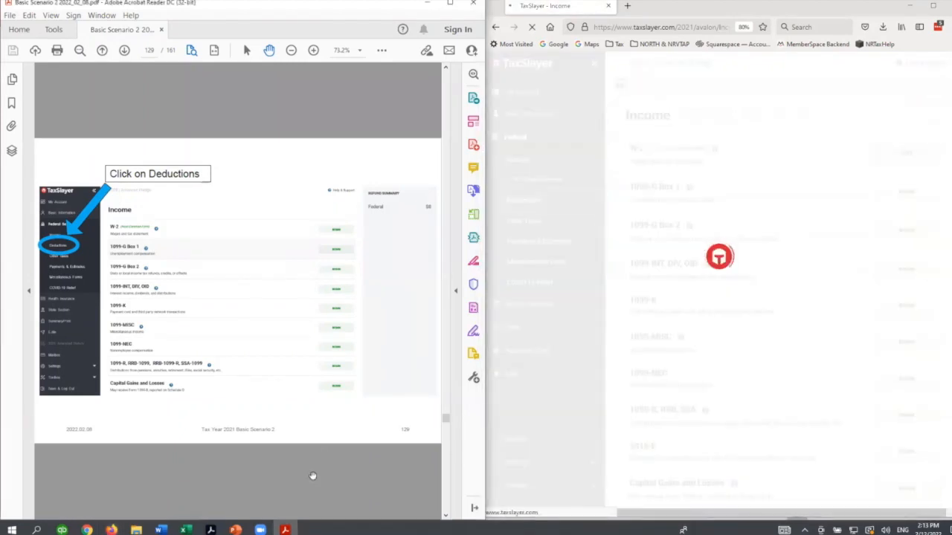
pyautogui.scroll(-3, 312, 476)
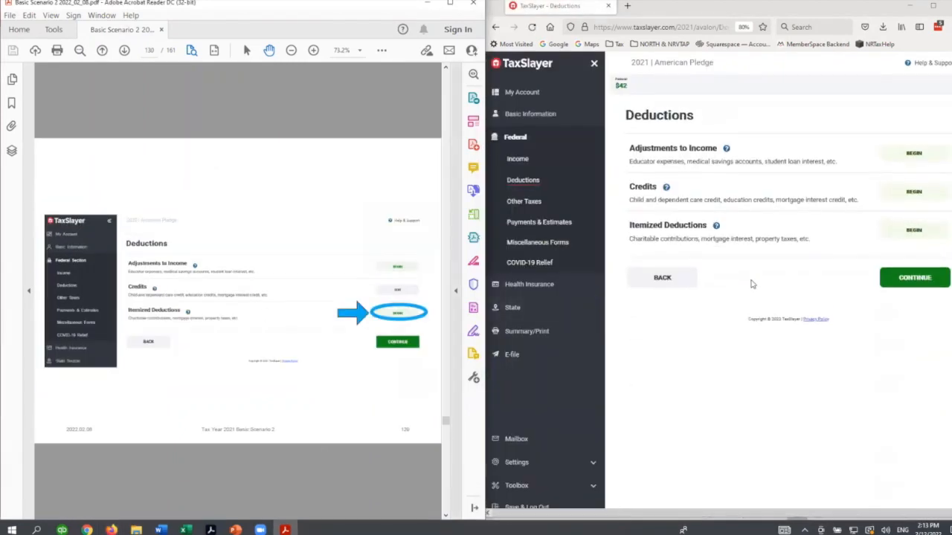
# - Begin Itemized Deductions and open the Schedule A Taxes You Paid form, keeping the guide on the matching slide
pyautogui.click(905, 232)
pyautogui.click(315, 491)
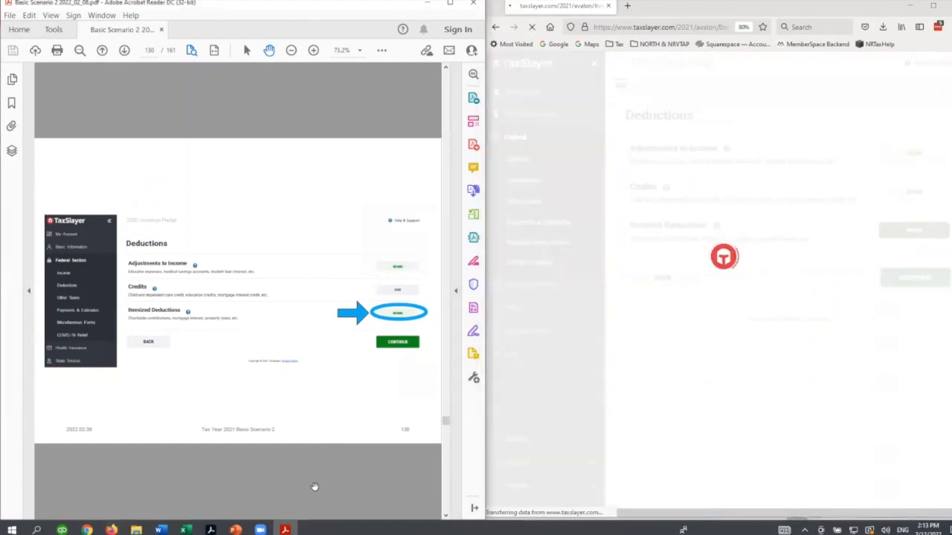
pyautogui.scroll(-3, 314, 487)
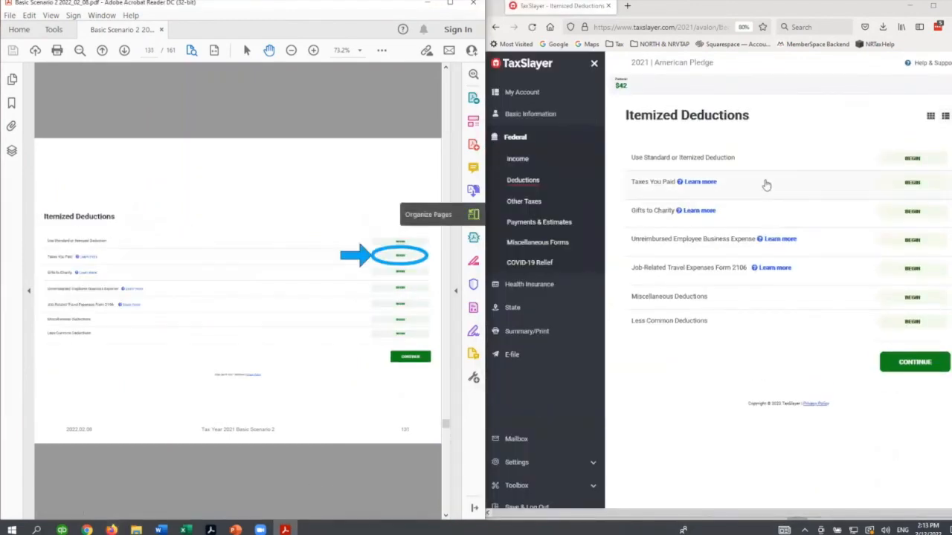
pyautogui.click(931, 181)
pyautogui.click(296, 457)
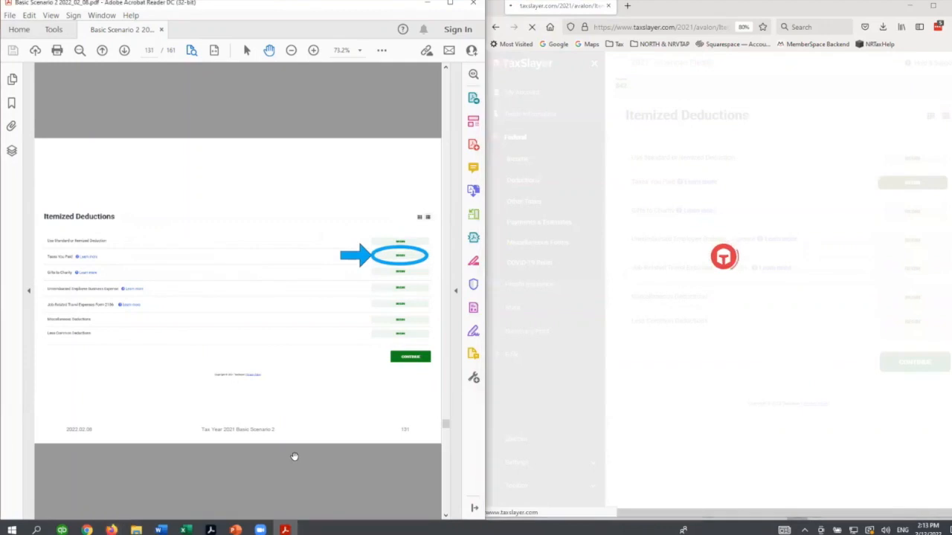
pyautogui.scroll(-3, 298, 453)
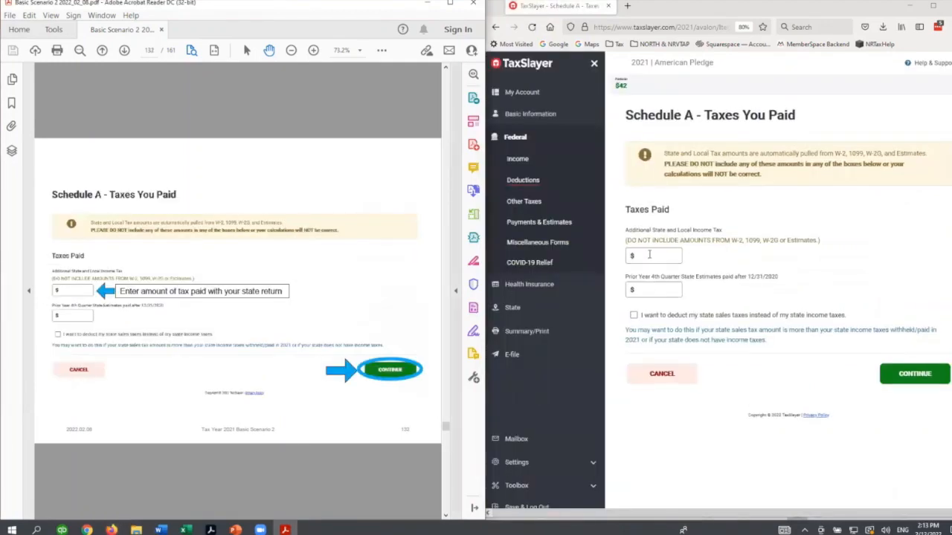
# - Enter 107 as the additional state and local income tax and save the Schedule A Taxes You Paid entry
pyautogui.click(651, 255)
pyautogui.write('10')
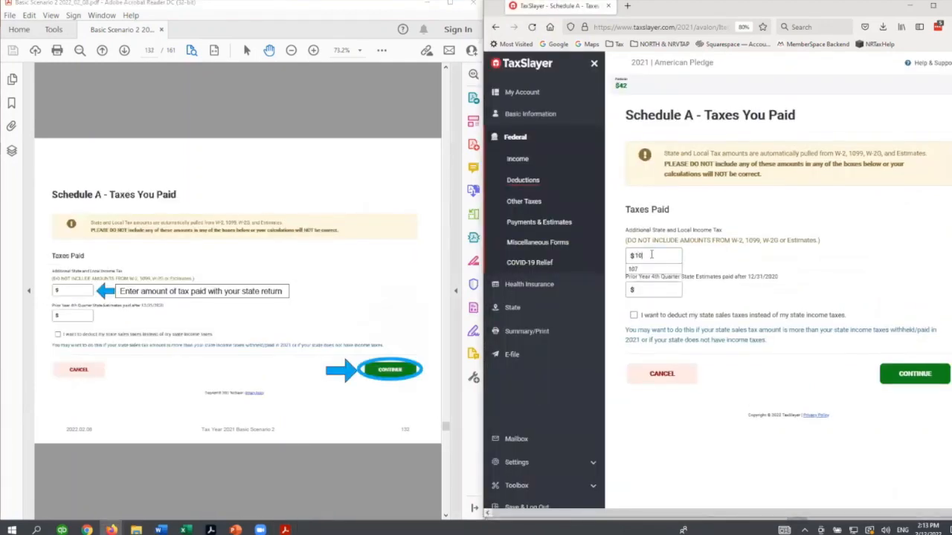
pyautogui.write('7')
pyautogui.click(900, 375)
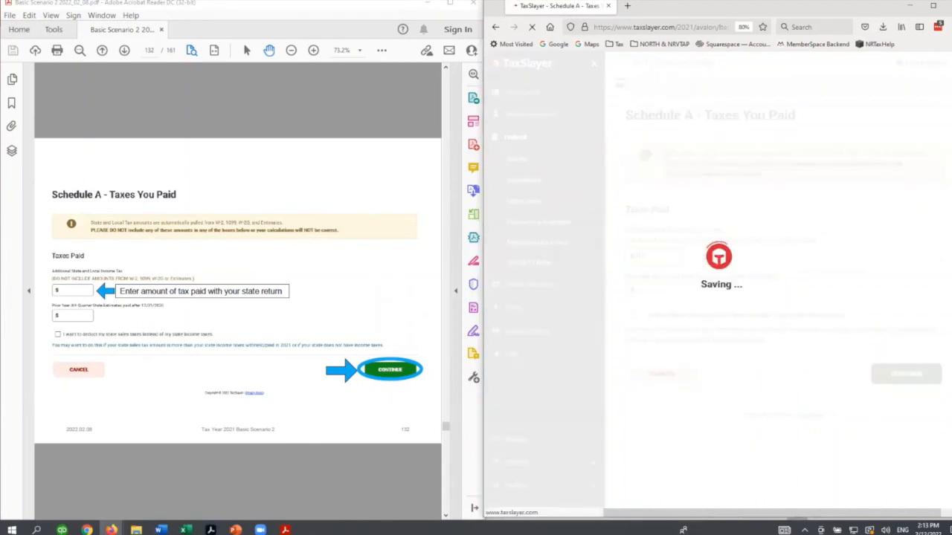
pyautogui.scroll(-3, 315, 484)
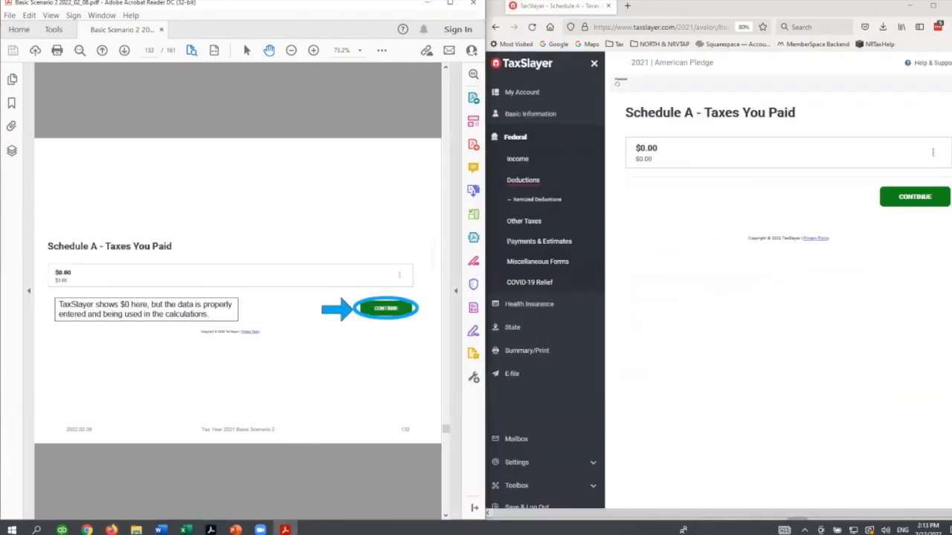
# - Continue past Taxes You Paid, Itemized Deductions and Deductions to the Other Taxes page
pyautogui.click(884, 208)
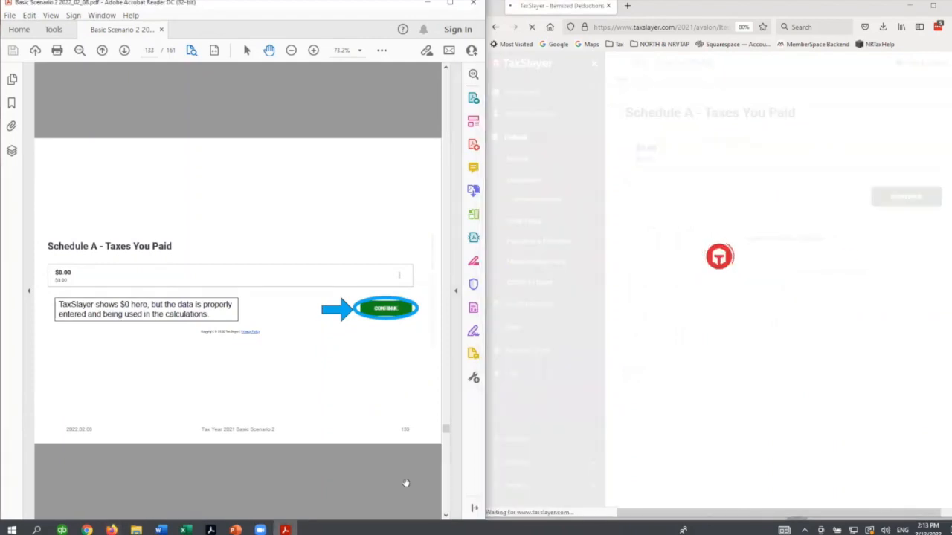
pyautogui.scroll(-3, 405, 483)
pyautogui.click(901, 364)
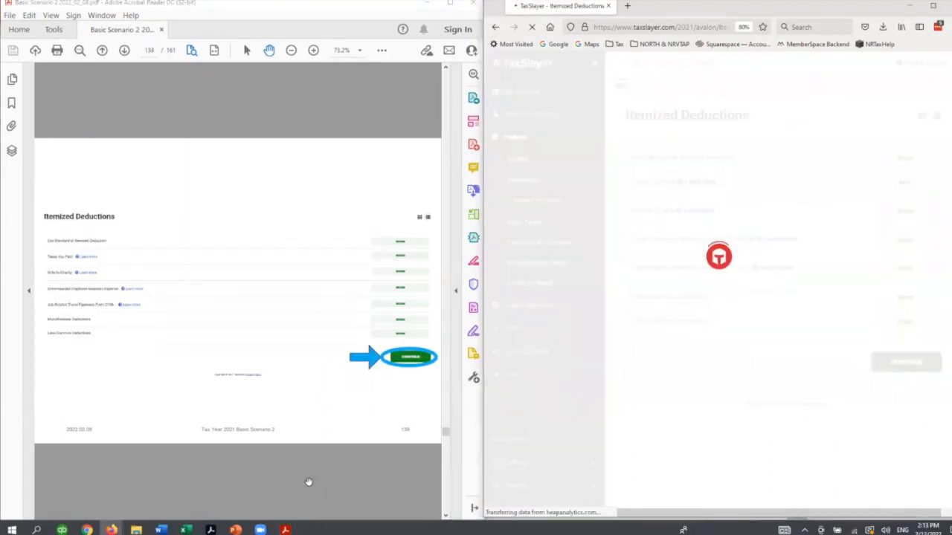
pyautogui.scroll(3, 309, 482)
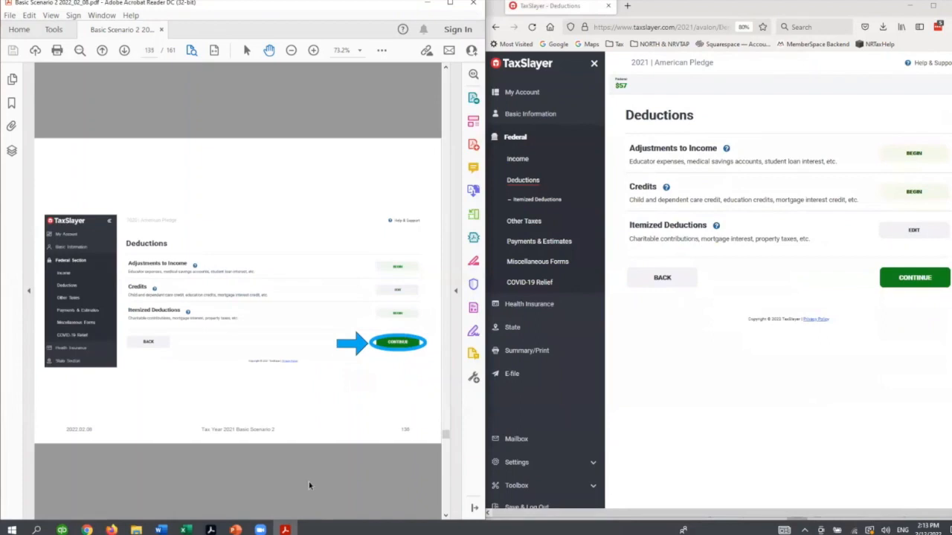
pyautogui.click(888, 277)
pyautogui.scroll(-6, 270, 463)
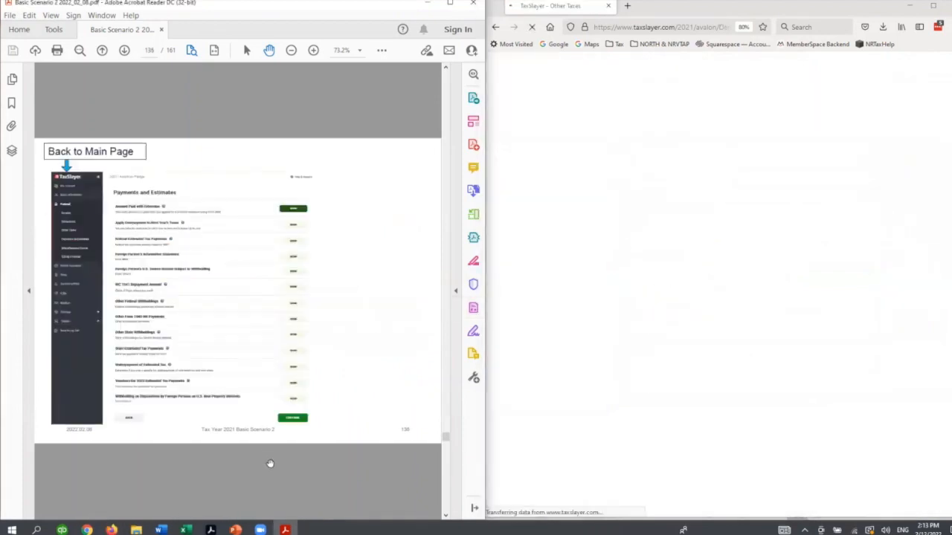
# - Advance the guide past the state refund slides to the Minnesota section, and get started on the state return
pyautogui.scroll(3, 270, 464)
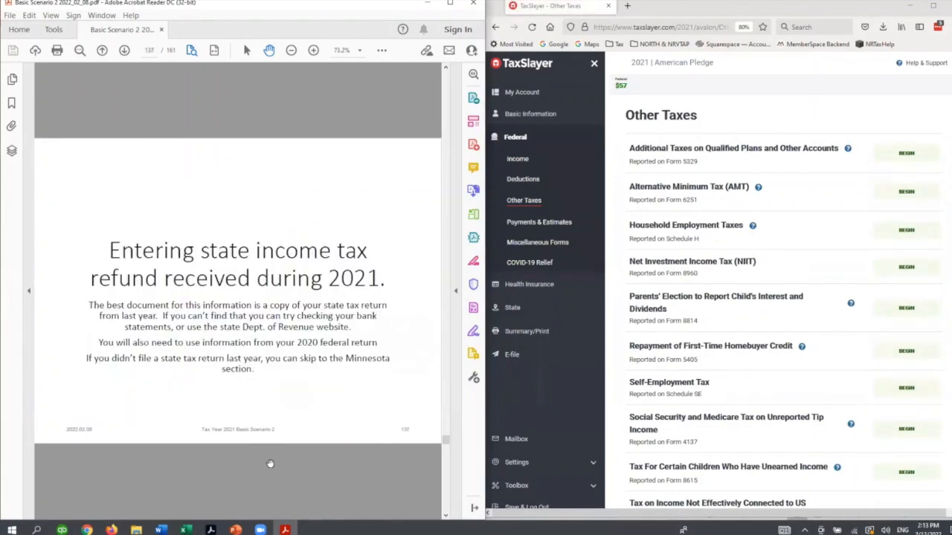
pyautogui.scroll(-18, 334, 216)
pyautogui.scroll(-6, 334, 217)
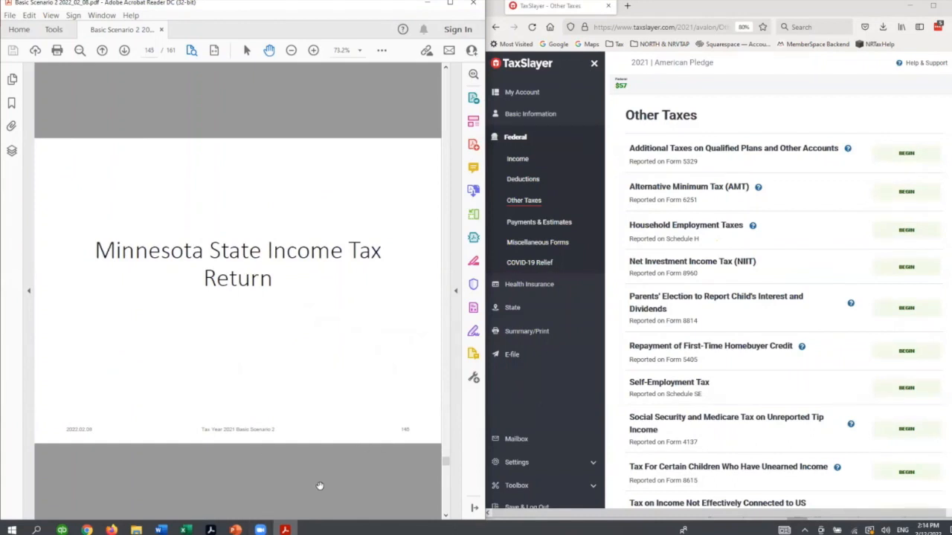
pyautogui.click(529, 309)
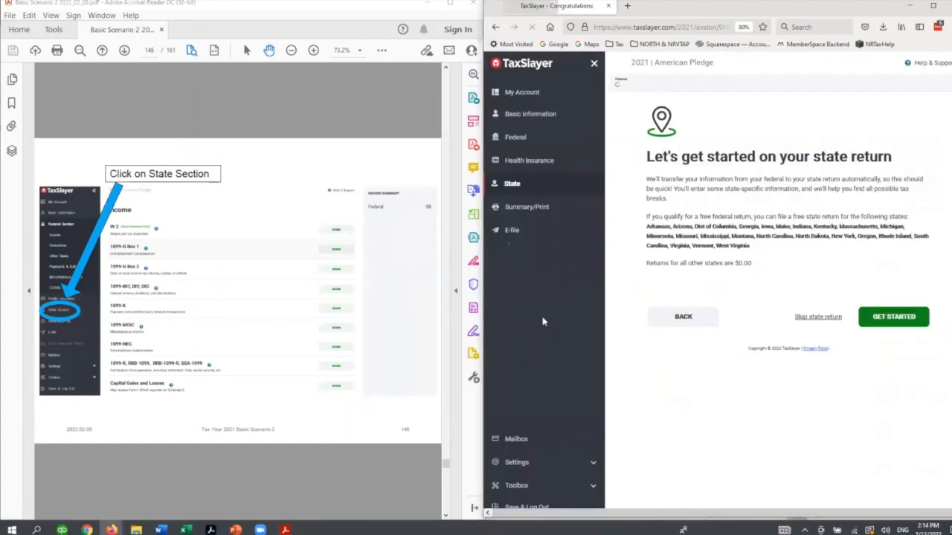
pyautogui.click(892, 320)
pyautogui.scroll(-2, 264, 487)
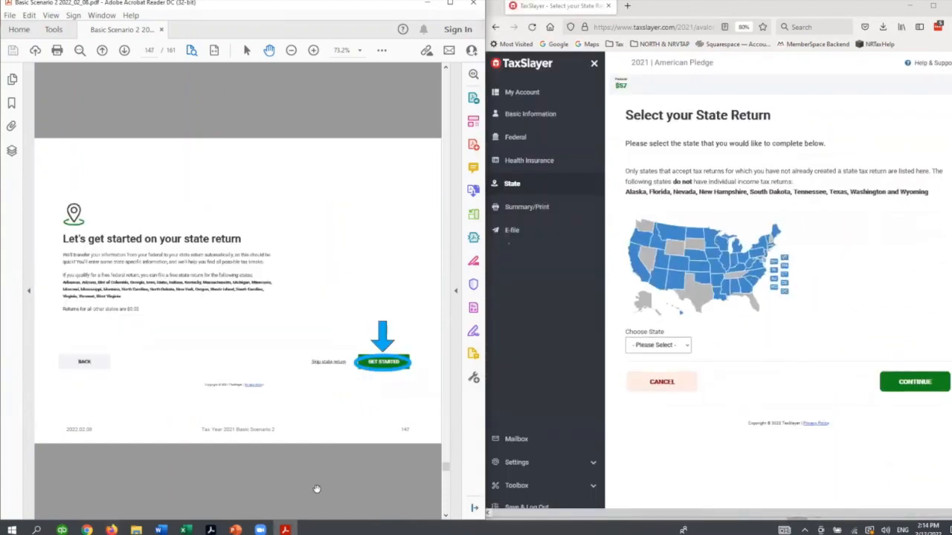
# - Select Minnesota as the state return to complete and submit Resident as its return type
pyautogui.scroll(-1, 317, 487)
pyautogui.click(710, 236)
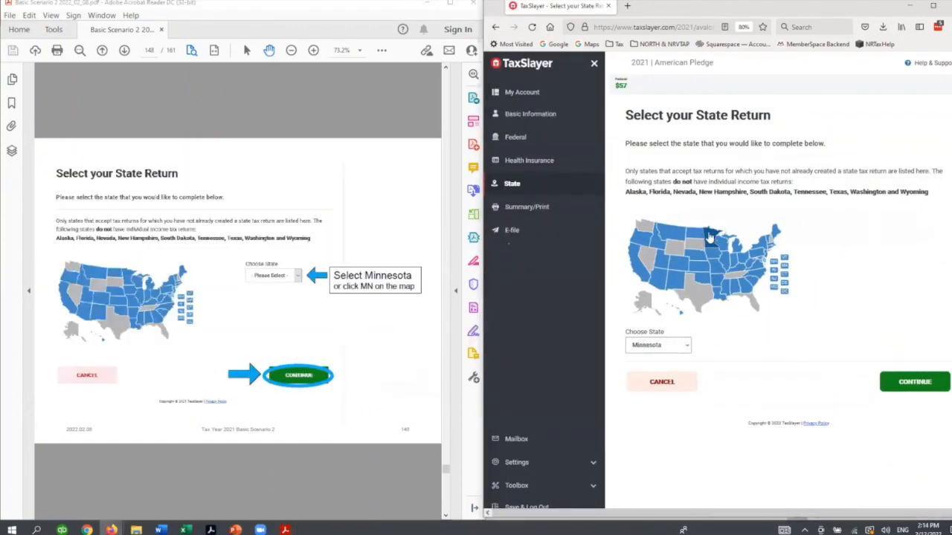
pyautogui.click(917, 382)
pyautogui.click(311, 485)
pyautogui.scroll(-1, 311, 485)
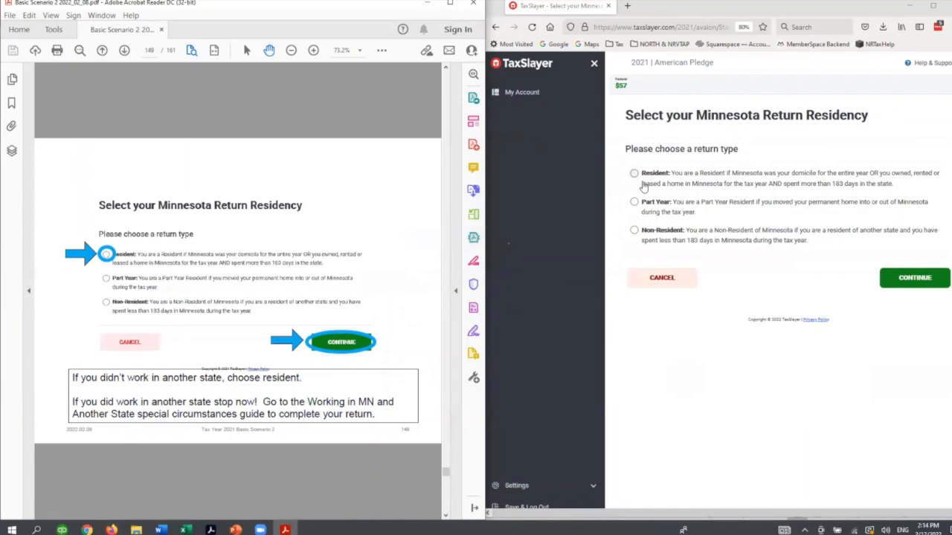
pyautogui.click(634, 175)
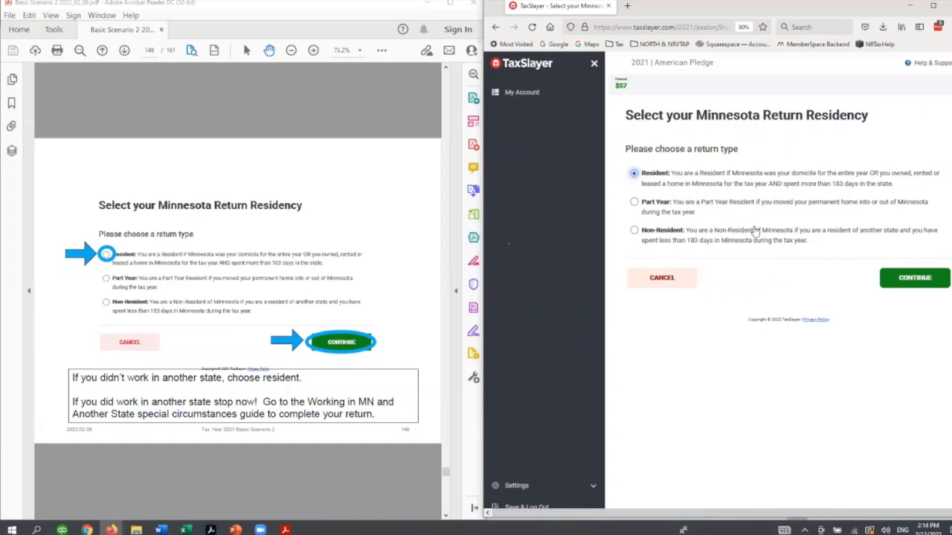
pyautogui.click(888, 278)
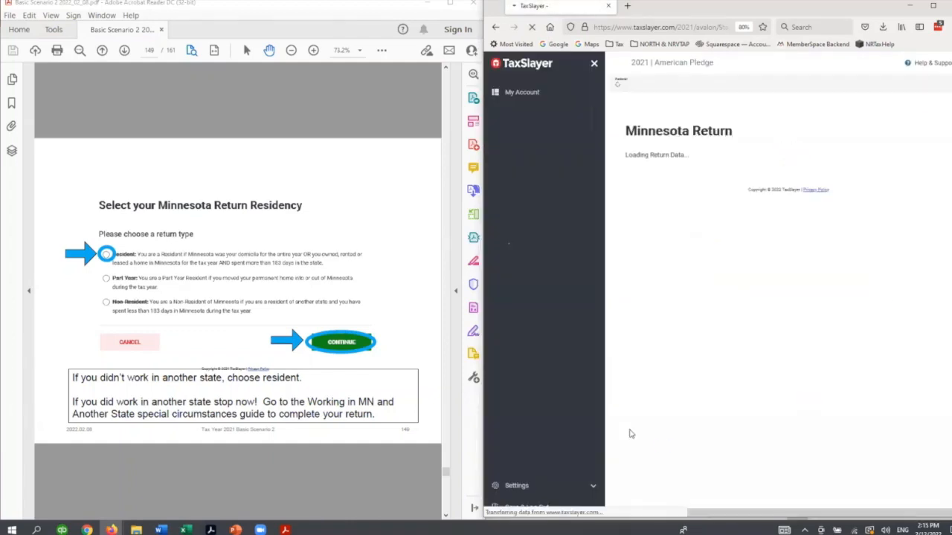
# - Choose No Contribution for the Minnesota State Elections Campaign designation and continue
pyautogui.scroll(-3, 357, 494)
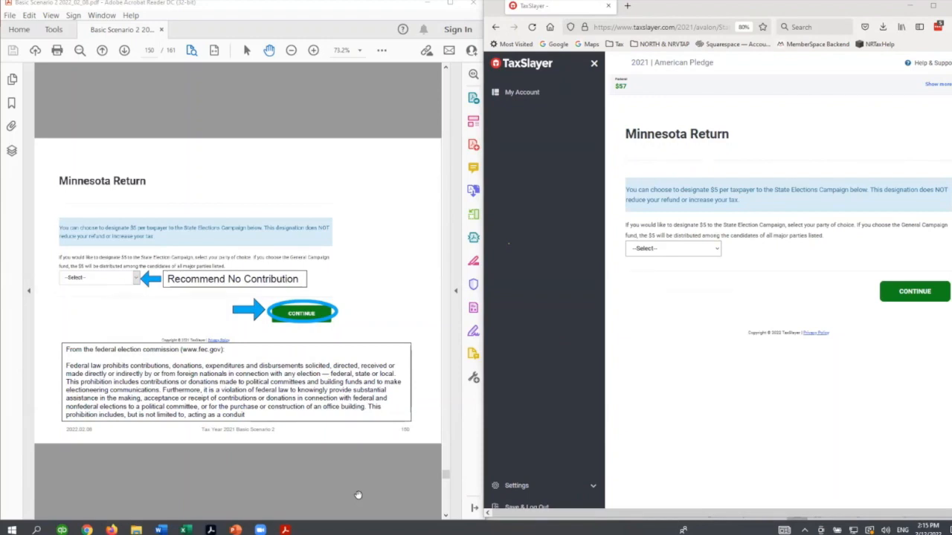
pyautogui.click(705, 249)
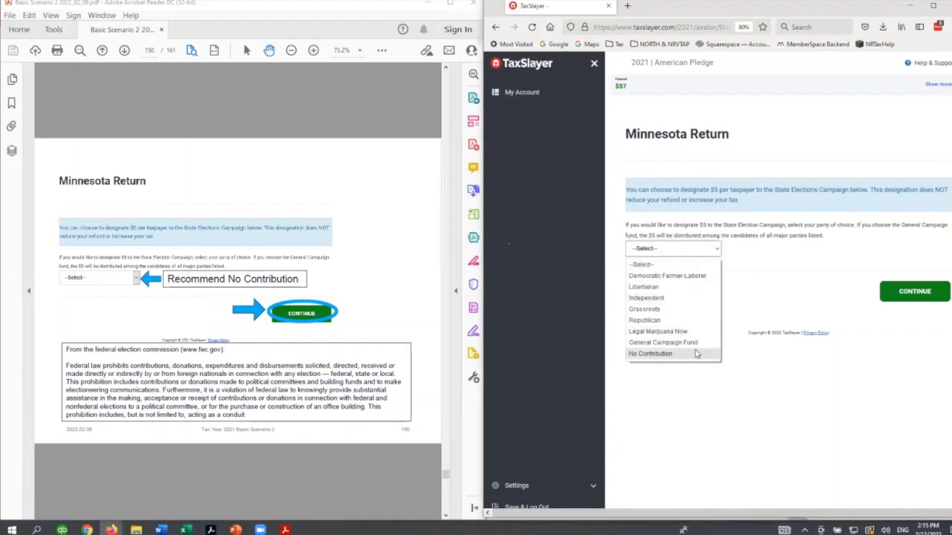
pyautogui.click(672, 355)
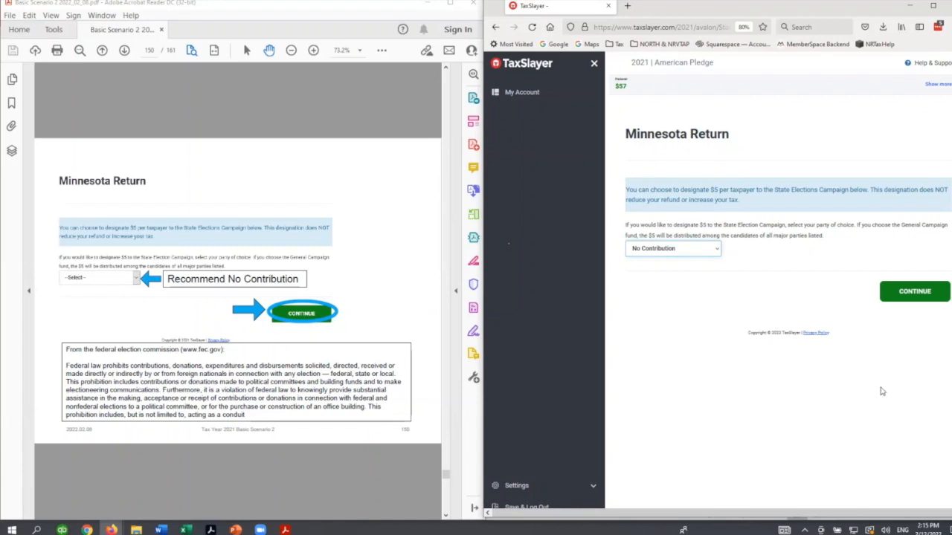
pyautogui.click(905, 292)
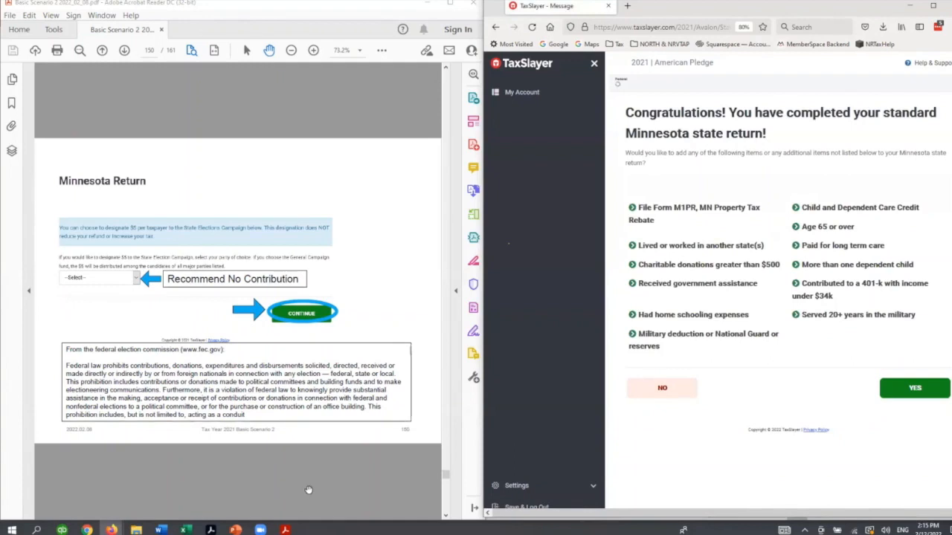
# - Advance the guide to the Minnesota completion slide and decline adding any further items to the Minnesota return
pyautogui.click(309, 490)
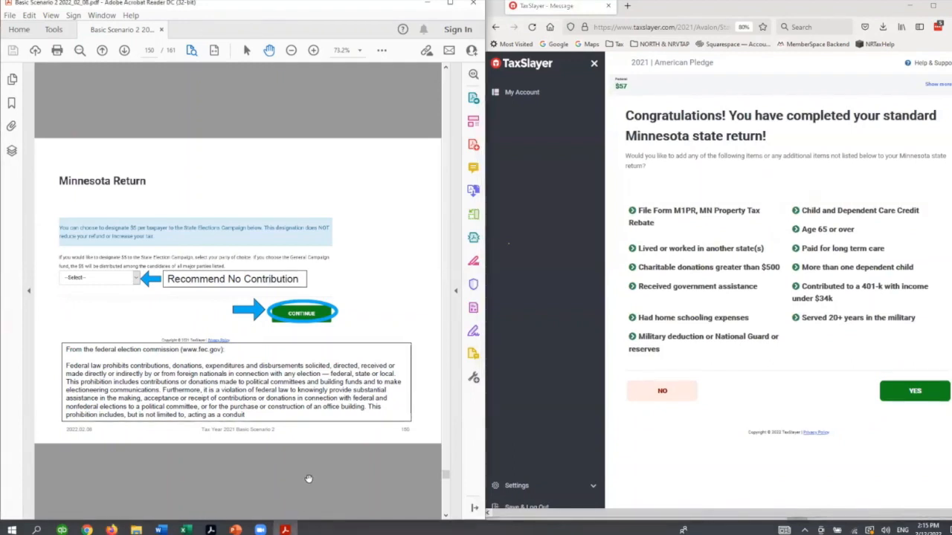
pyautogui.scroll(-1, 309, 478)
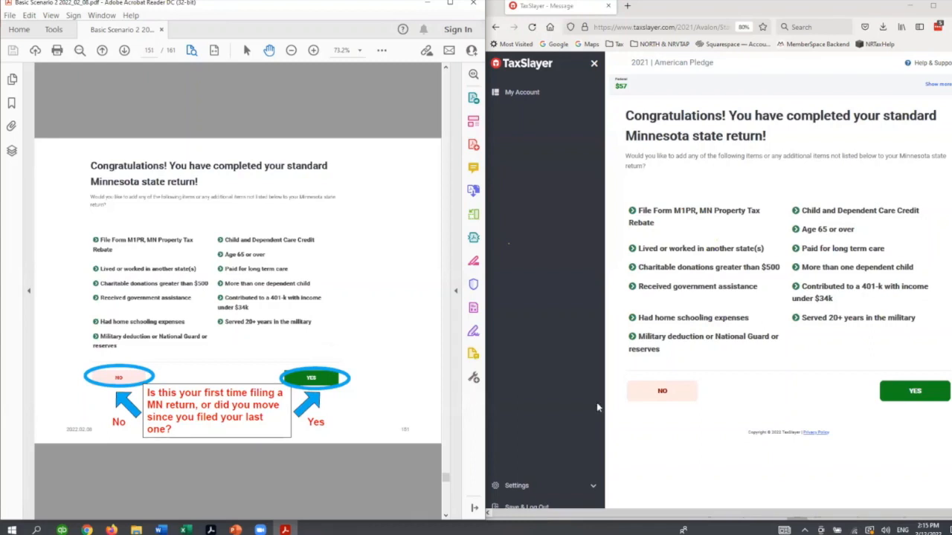
pyautogui.click(667, 390)
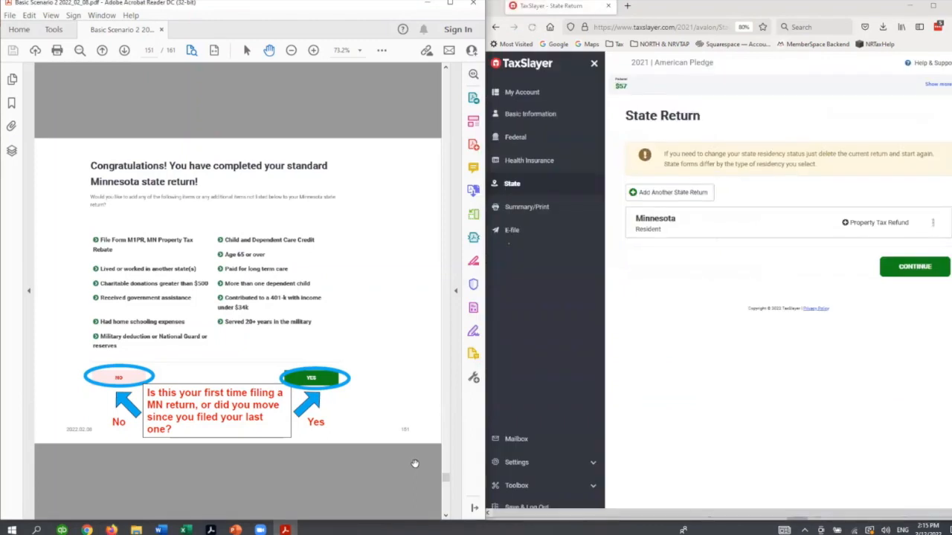
# - Continue past the State Return page to the Tax Return Summary, and advance the guide to its Congratulations slide
pyautogui.scroll(-1, 415, 464)
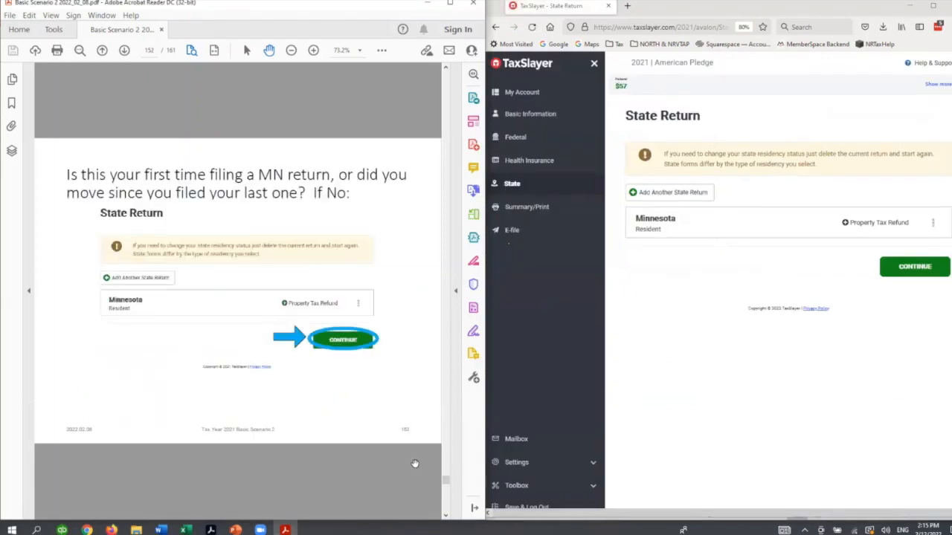
pyautogui.click(922, 267)
pyautogui.scroll(-1, 345, 488)
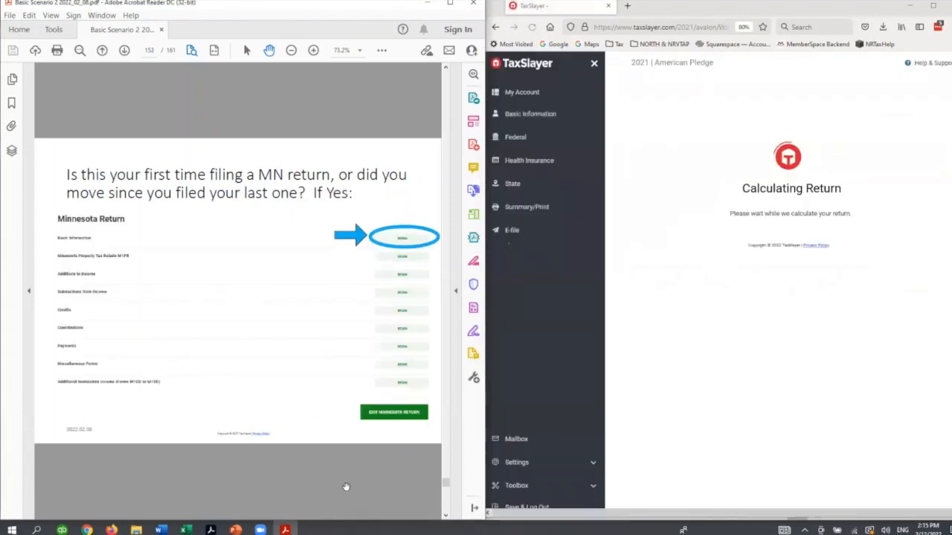
pyautogui.scroll(-1, 346, 487)
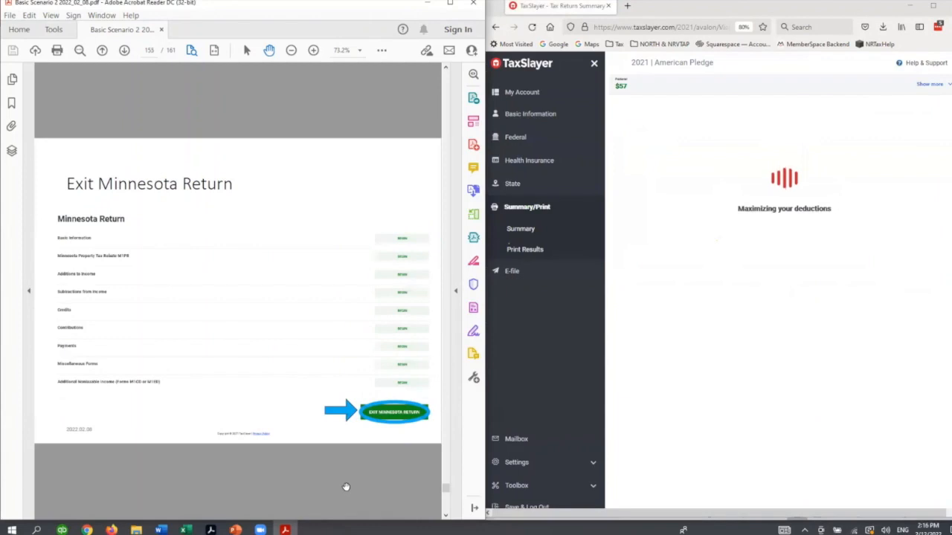
pyautogui.scroll(-2, 345, 487)
pyautogui.scroll(-2, 346, 487)
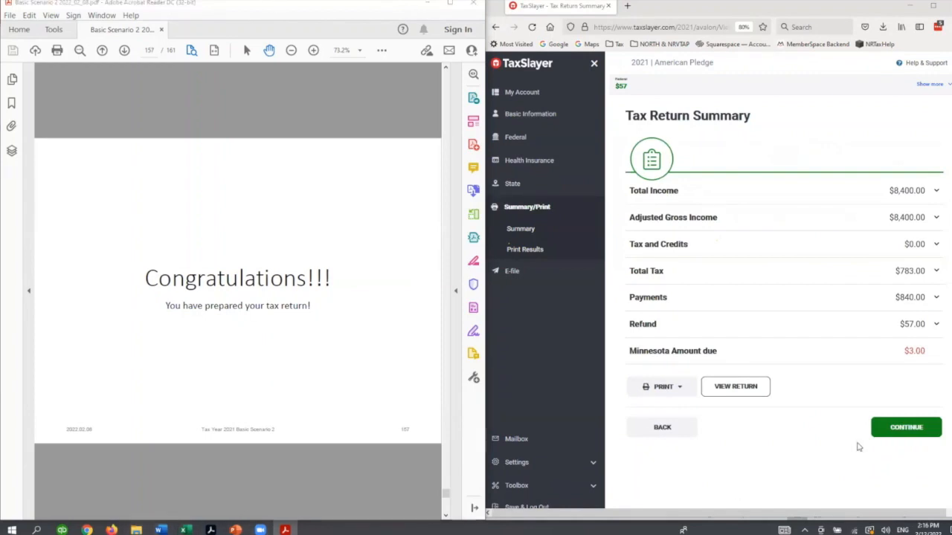
# - Open the TaxSlayer E-Filing Instructions PDF and read its slides up to Getting a Refund / Making a Payment
pyautogui.press('super+e')
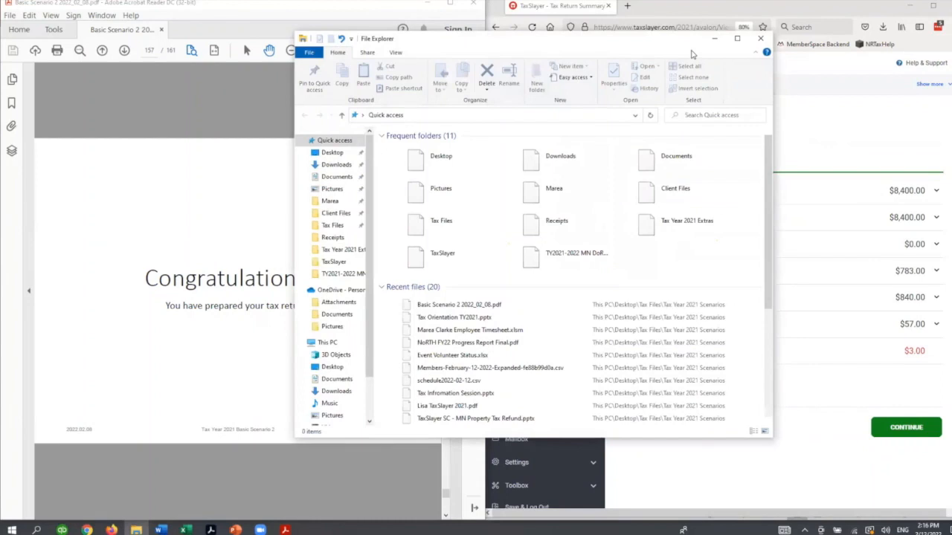
pyautogui.click(761, 39)
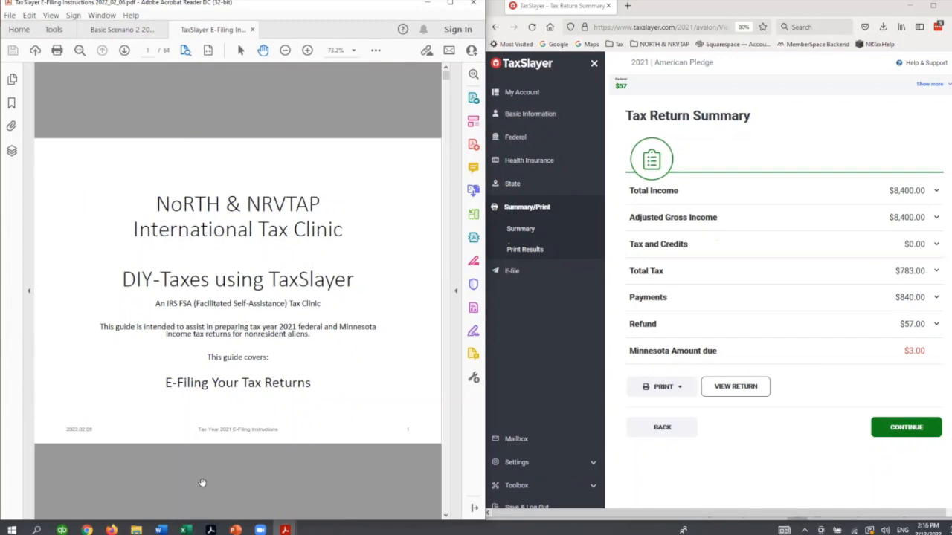
pyautogui.scroll(-2, 202, 484)
pyautogui.scroll(-6, 202, 483)
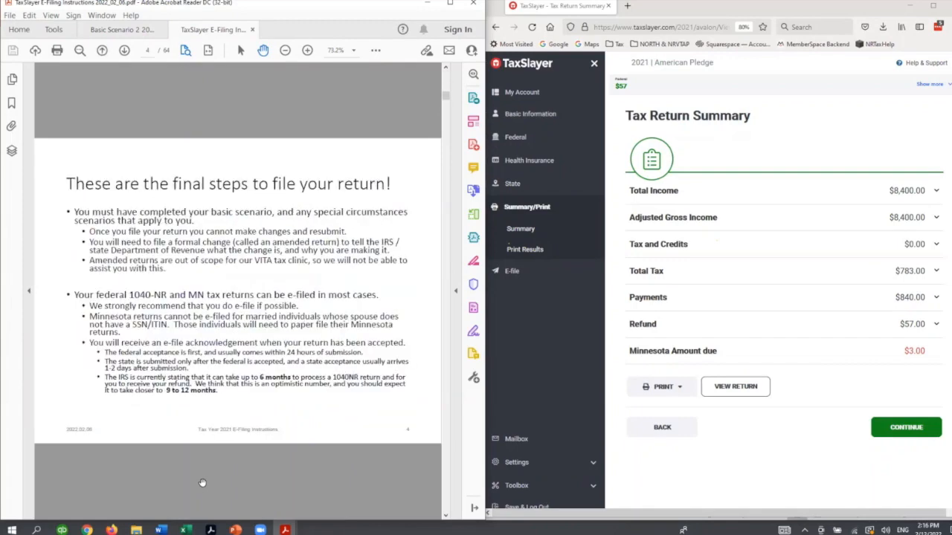
pyautogui.scroll(4, 202, 483)
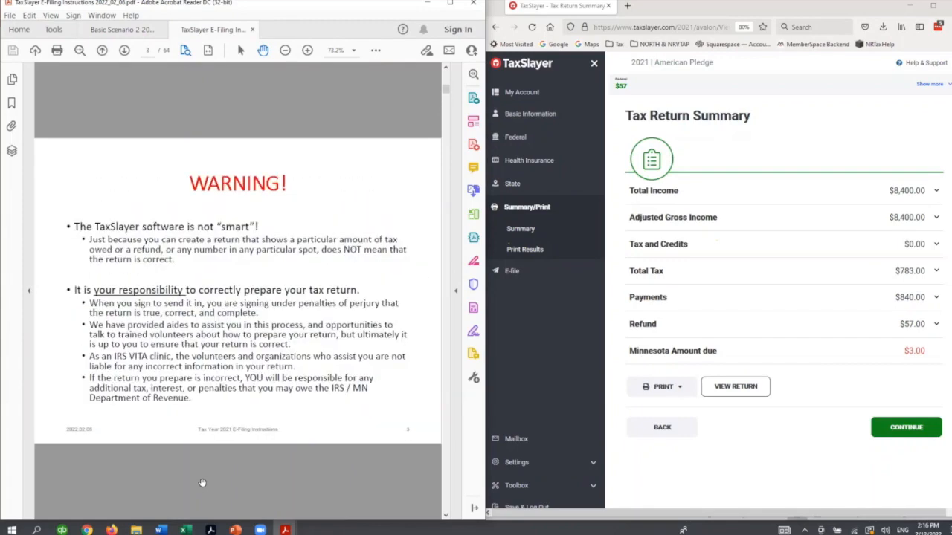
pyautogui.scroll(-4, 192, 455)
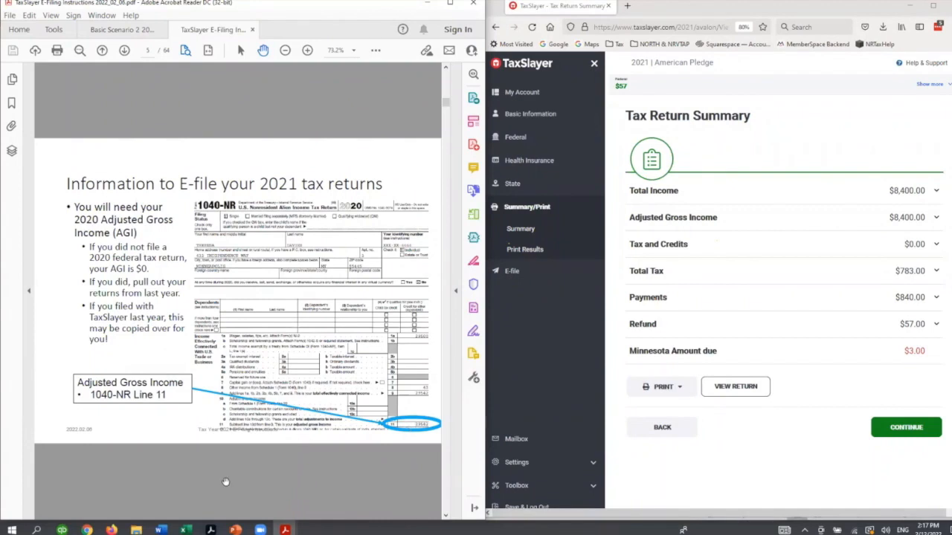
pyautogui.scroll(-2, 215, 474)
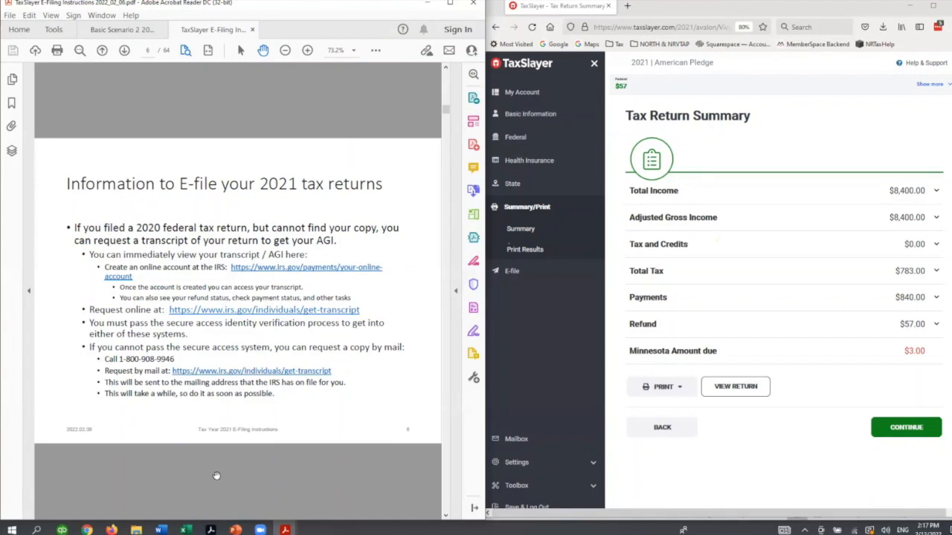
pyautogui.scroll(-1, 216, 475)
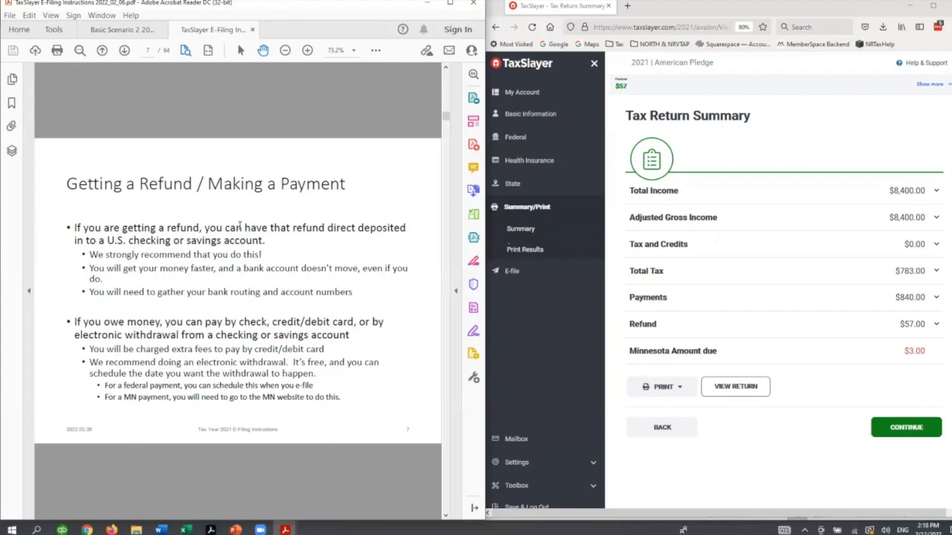
# - Read the e-filing guide's slides from logging into the account through saving a copy of the return
pyautogui.scroll(-1, 211, 414)
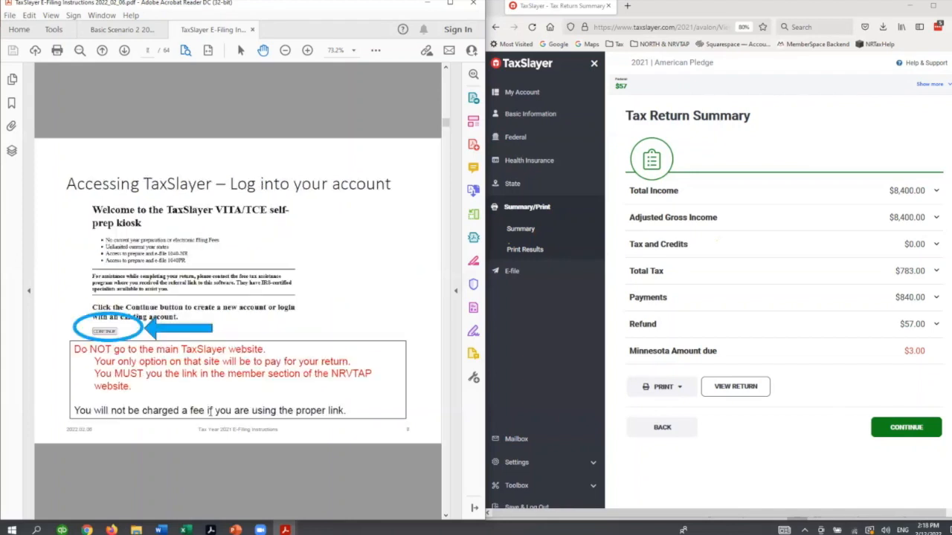
pyautogui.scroll(-2, 333, 380)
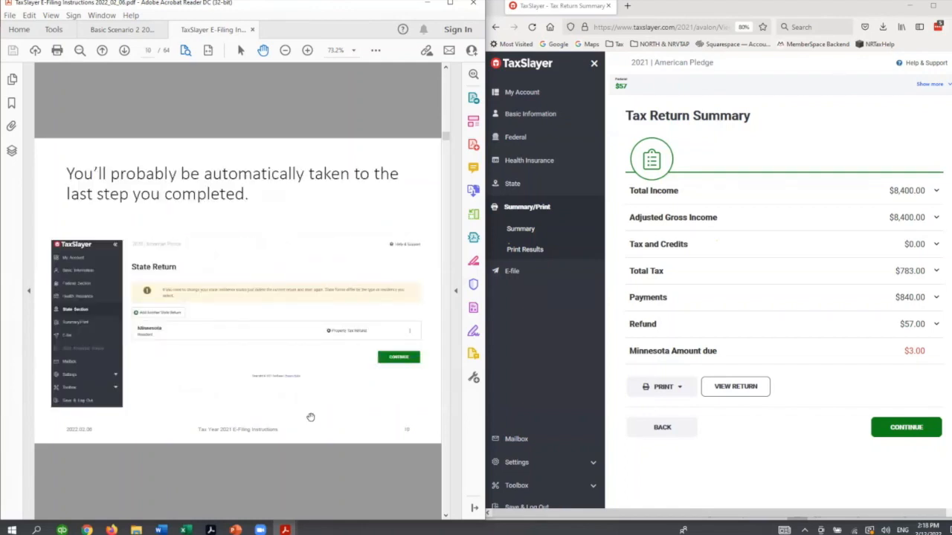
pyautogui.scroll(-1, 311, 416)
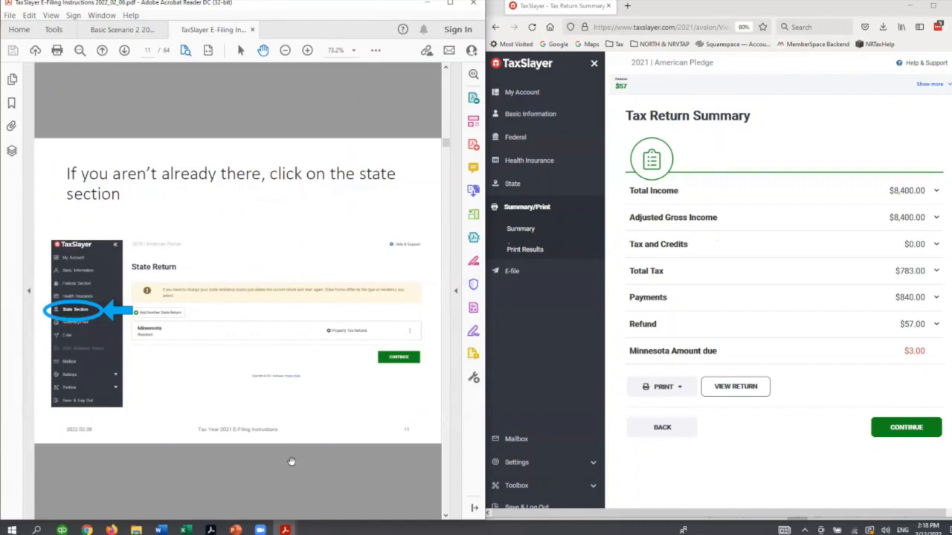
pyautogui.scroll(-1, 291, 462)
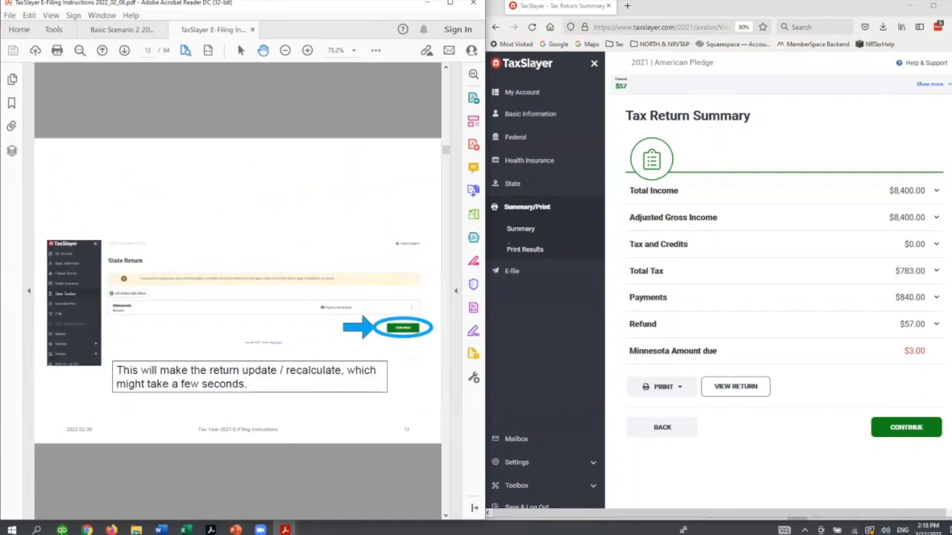
pyautogui.scroll(-1, 306, 510)
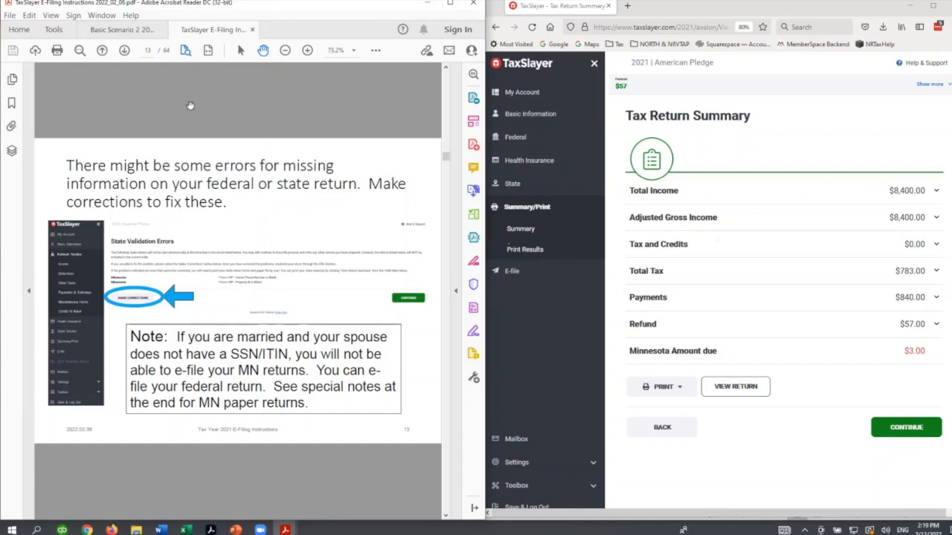
pyautogui.scroll(-1, 192, 110)
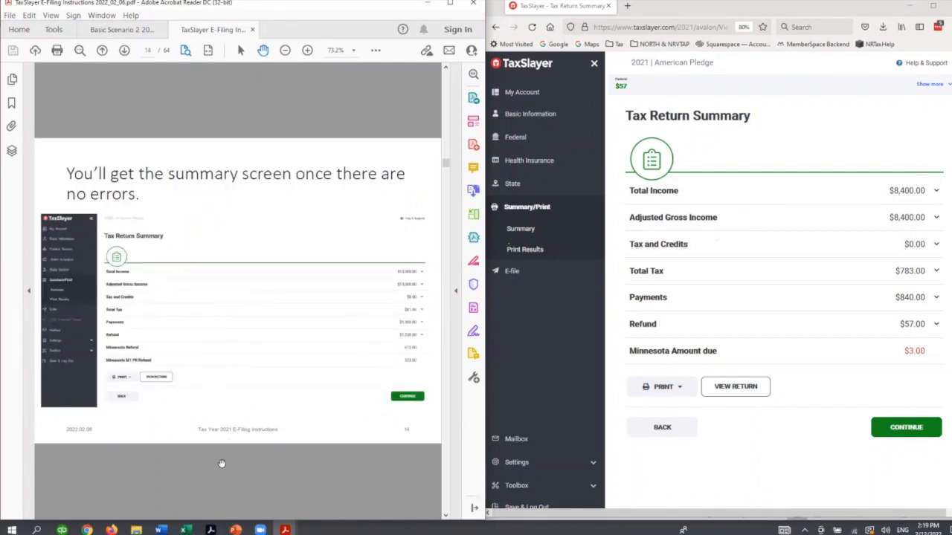
pyautogui.scroll(-1, 264, 480)
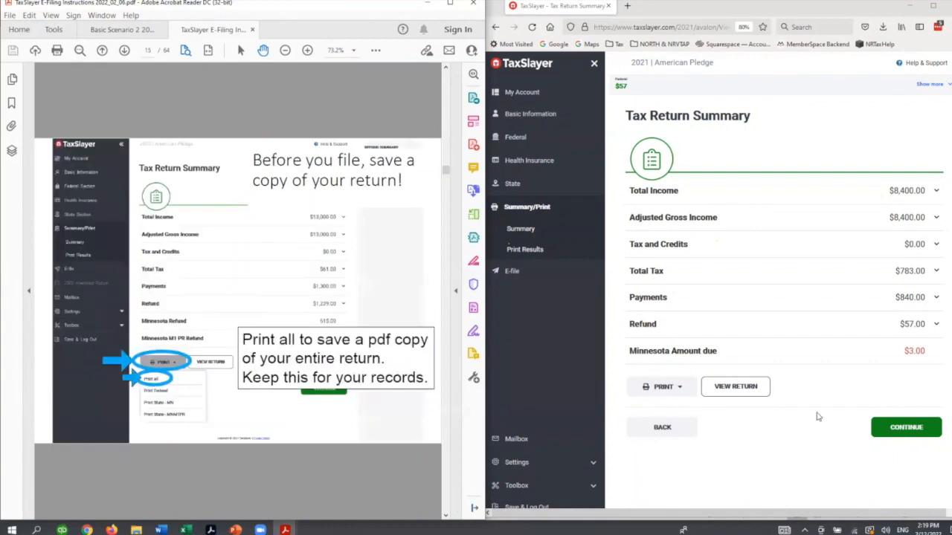
# - Show the return's print options on the Tax Return Summary, and advance the guide to its ready-to-file slide
pyautogui.click(661, 387)
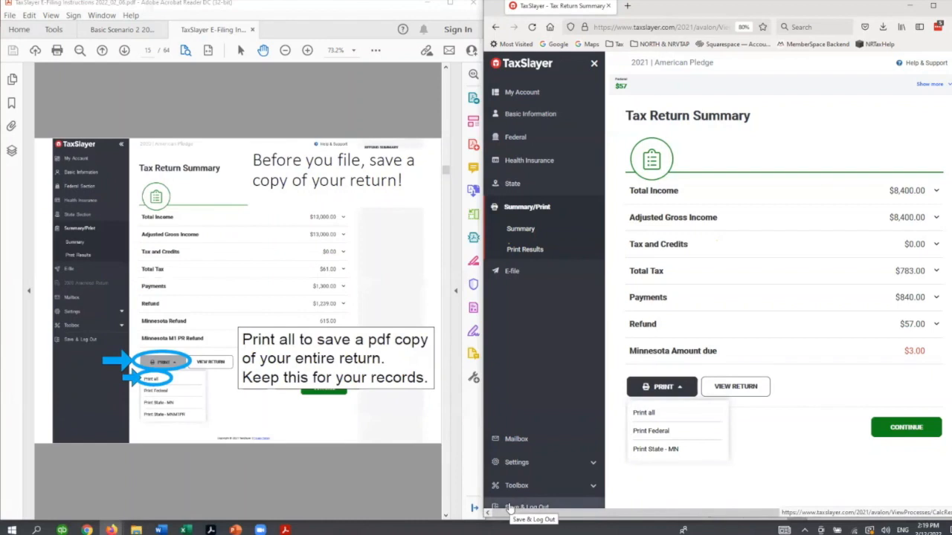
pyautogui.click(400, 491)
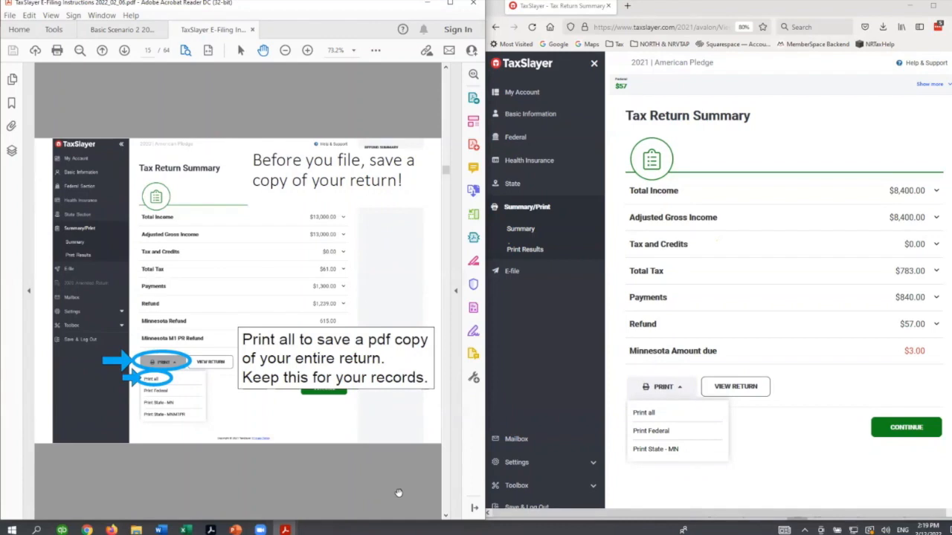
pyautogui.scroll(-2, 402, 490)
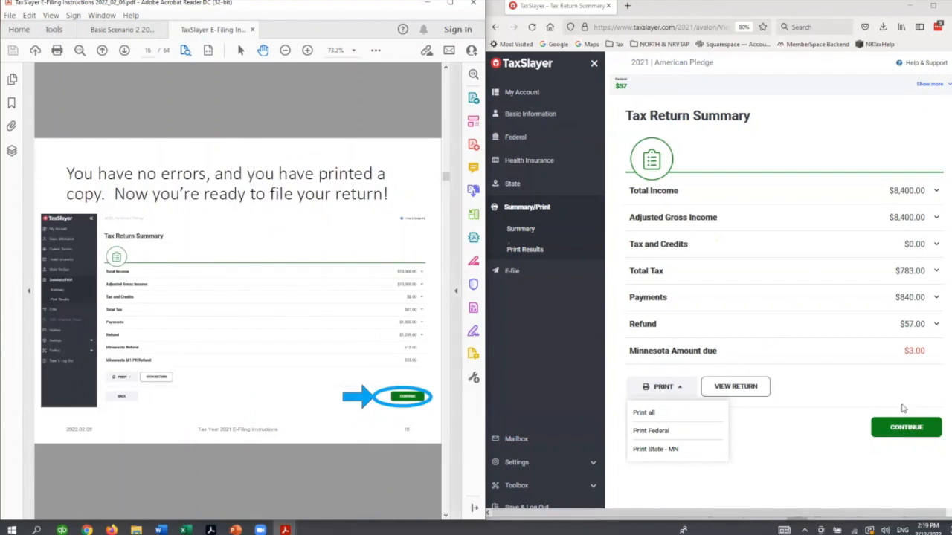
# - Continue from the Tax Return Summary to e-filing, advance the guide to Ready to file, and decline signing the use-of-information consent
pyautogui.click(906, 426)
pyautogui.click(285, 495)
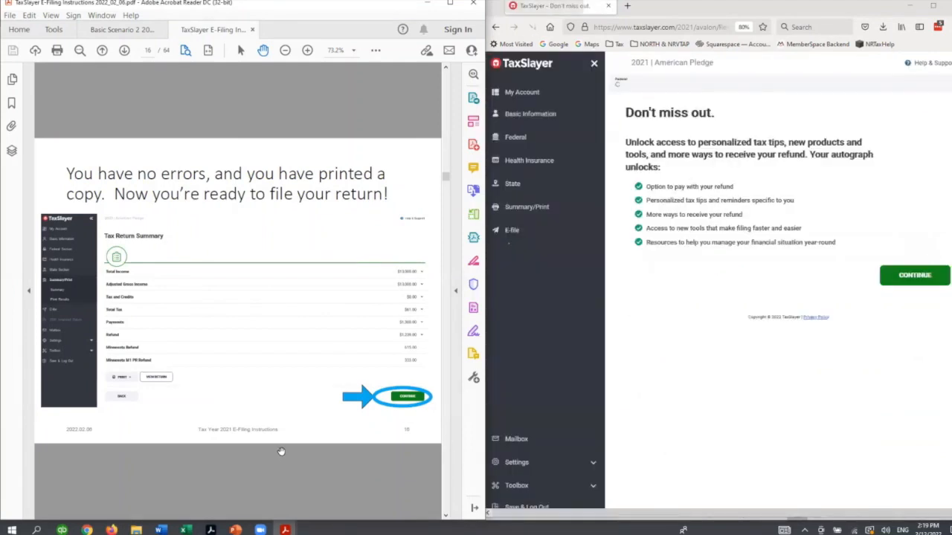
pyautogui.click(919, 278)
pyautogui.scroll(-1, 364, 473)
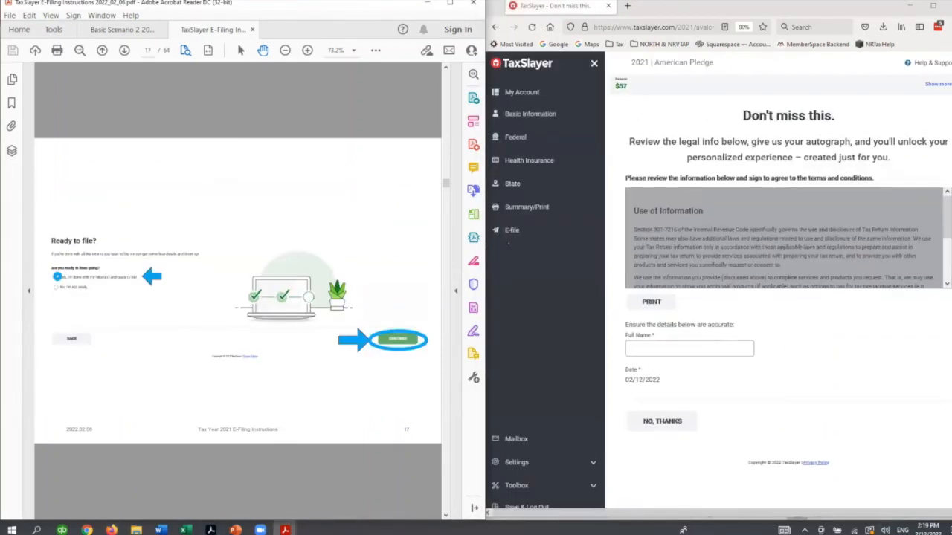
pyautogui.click(657, 422)
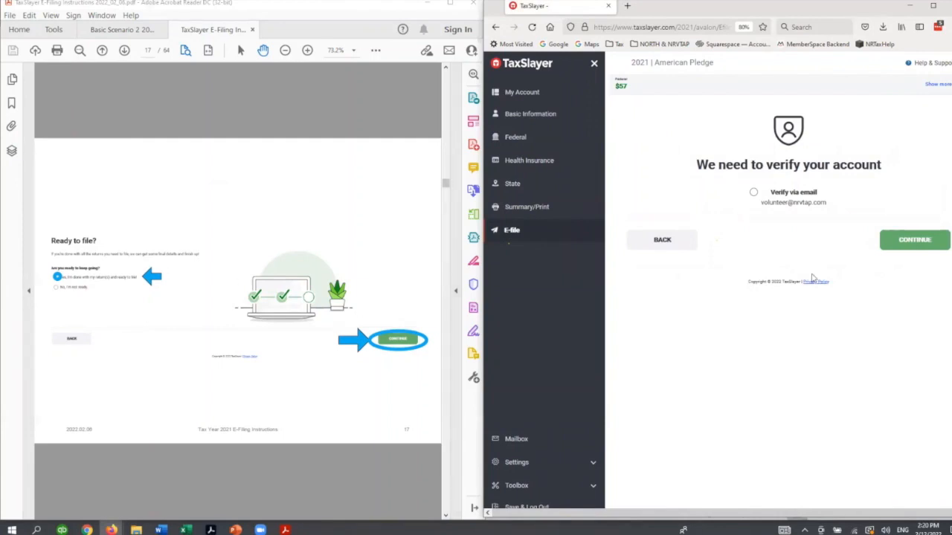
# - Choose to verify the account via email and request the verification link
pyautogui.click(753, 192)
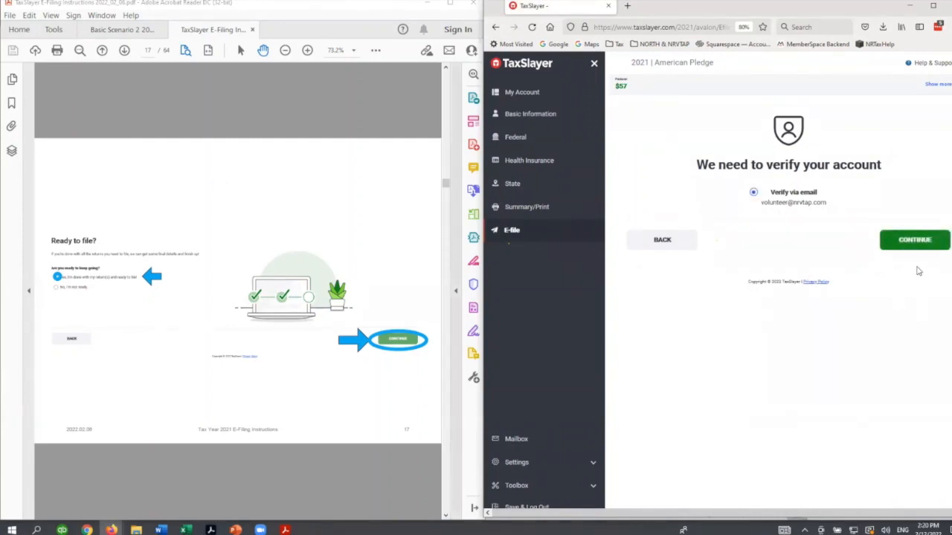
pyautogui.click(935, 241)
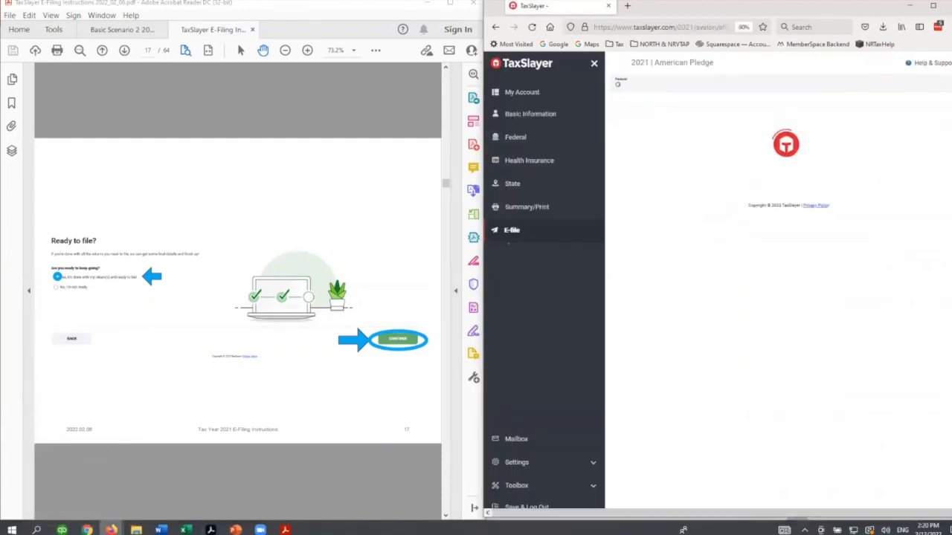
pyautogui.moveTo(112, 530)
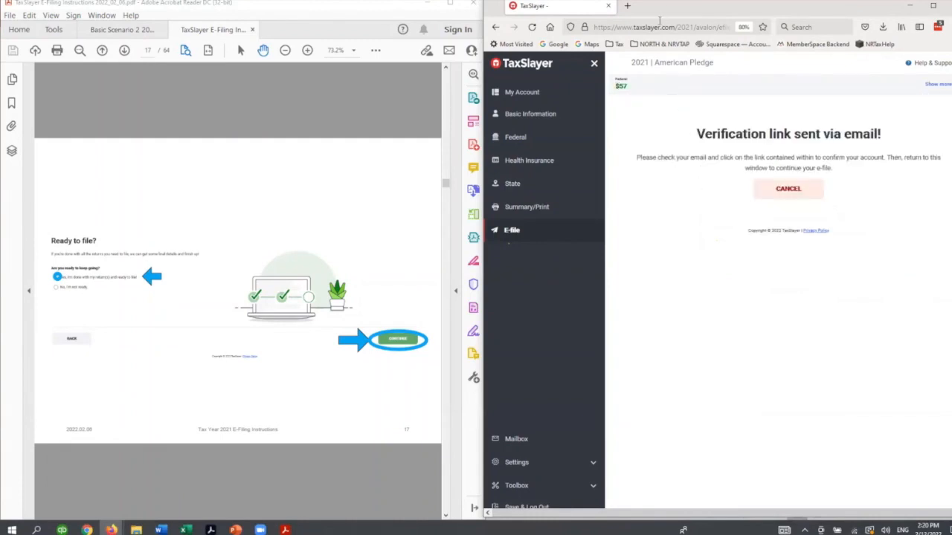
pyautogui.click(627, 6)
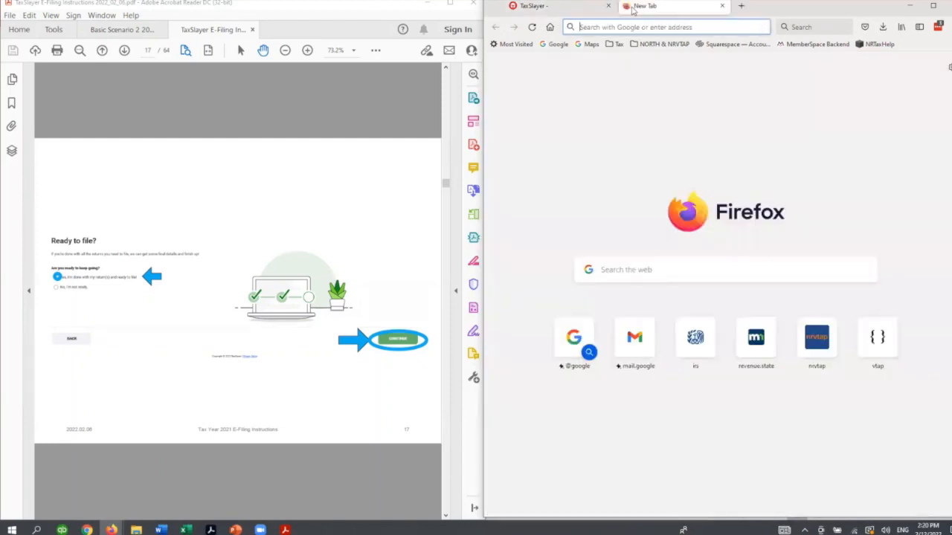
pyautogui.hotkey('ctrl', 'w')
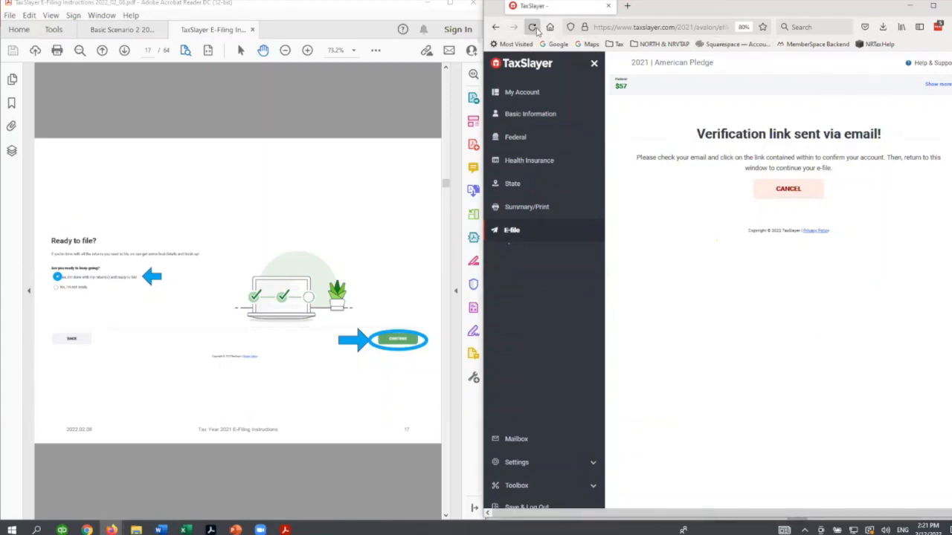
# - Reopen the E-file section, continue past account verification, and confirm that the returns are done and ready to file
pyautogui.click(523, 231)
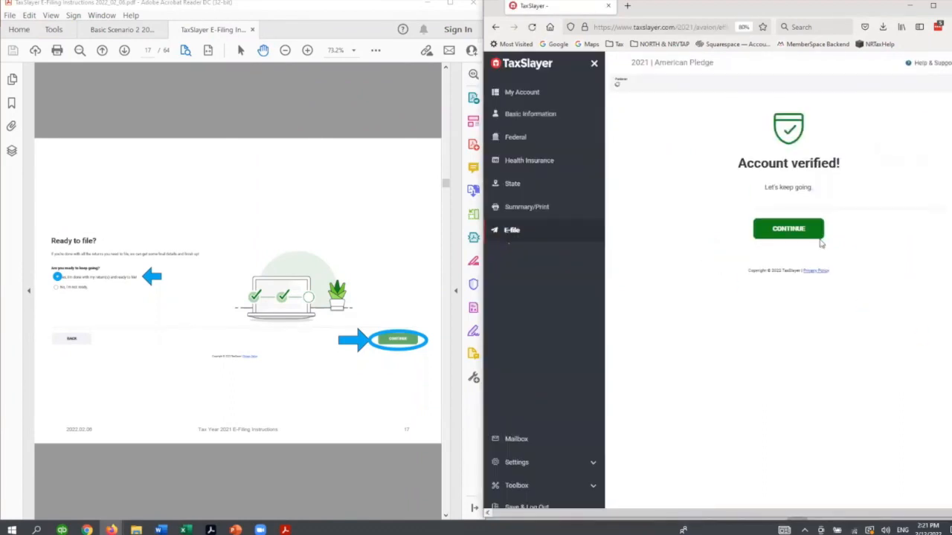
pyautogui.click(788, 232)
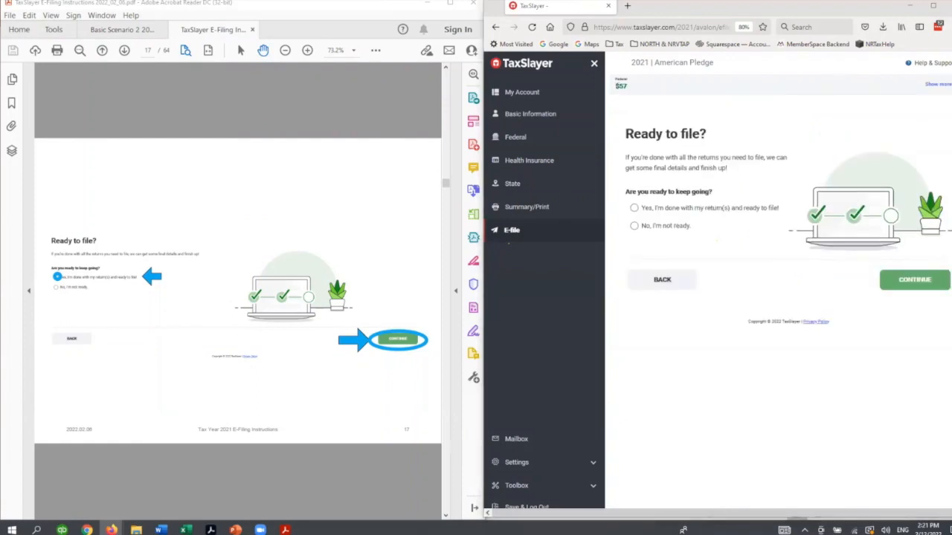
pyautogui.click(660, 211)
pyautogui.click(909, 287)
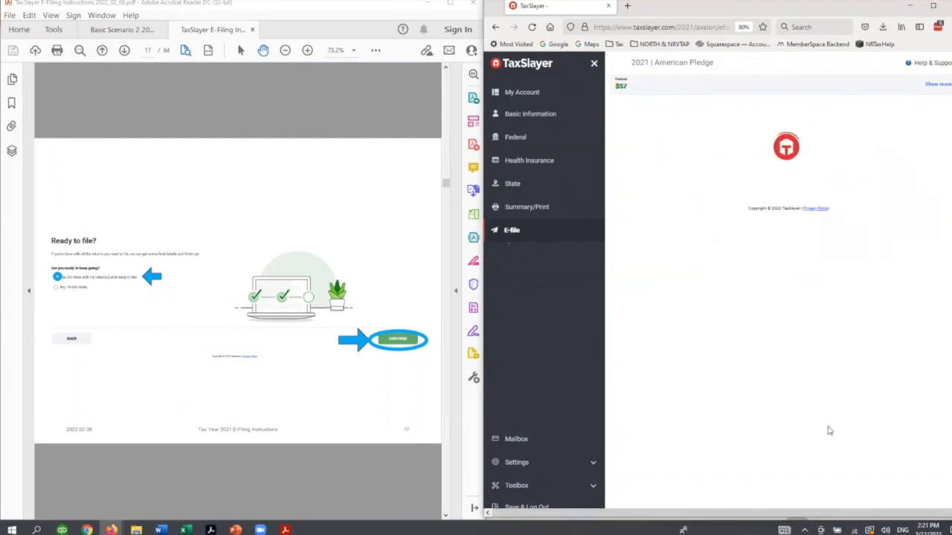
# - Advance the guide to "Let's get a few more details" and choose Direct deposit as the federal refund method
pyautogui.click(345, 502)
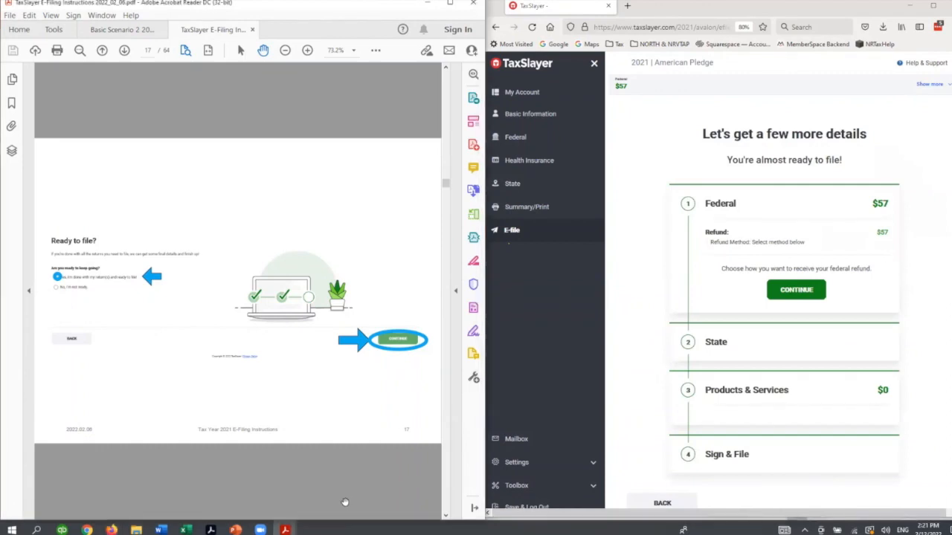
pyautogui.scroll(-1, 346, 501)
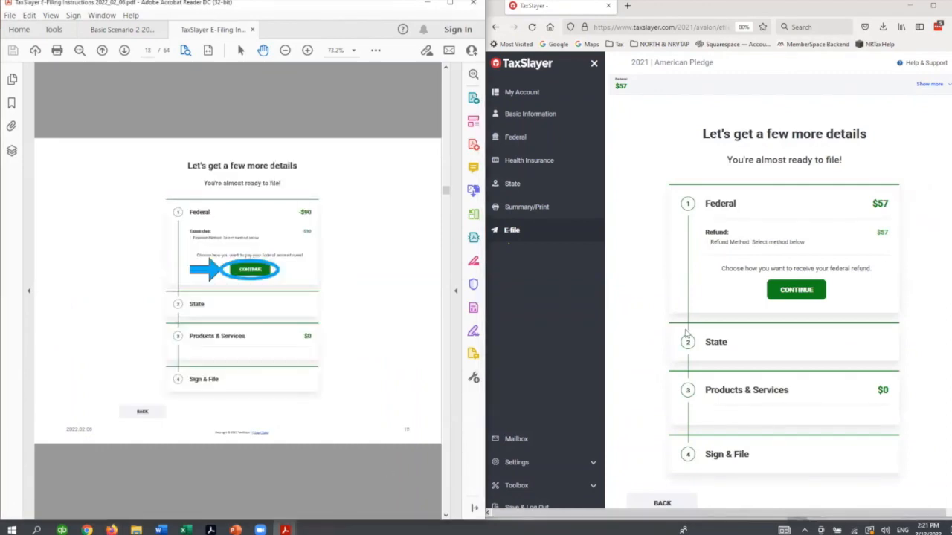
pyautogui.click(803, 295)
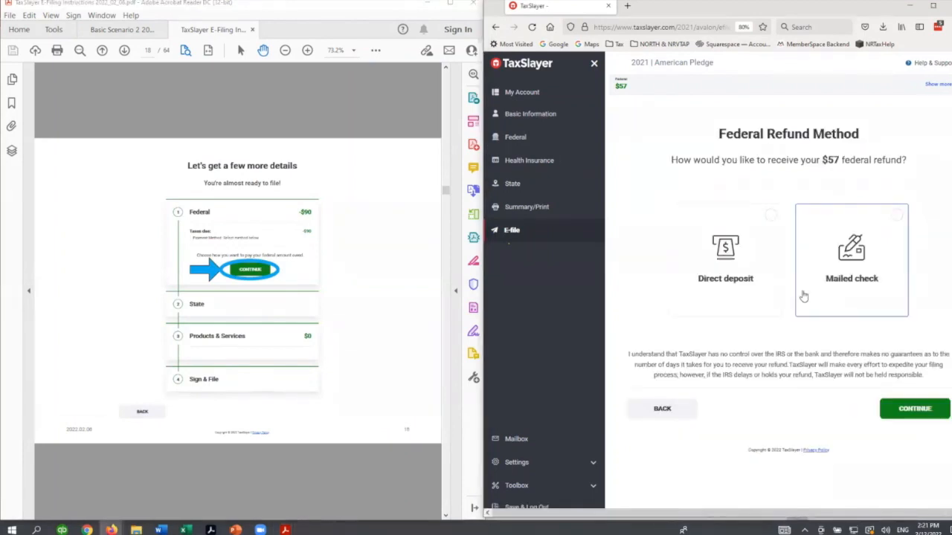
pyautogui.click(762, 277)
pyautogui.click(905, 407)
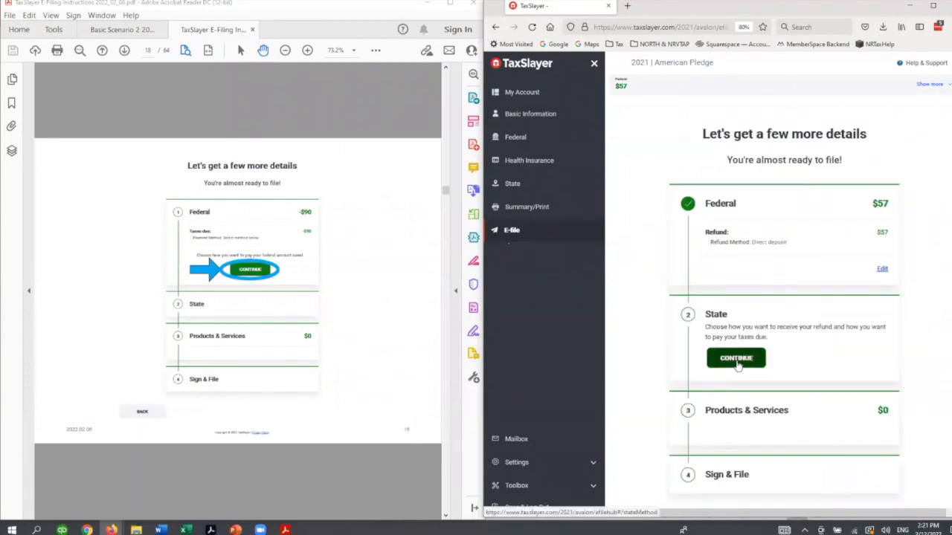
# - Choose Direct debit as the payment method for the Minnesota amount due and continue to Products & Services
pyautogui.click(739, 360)
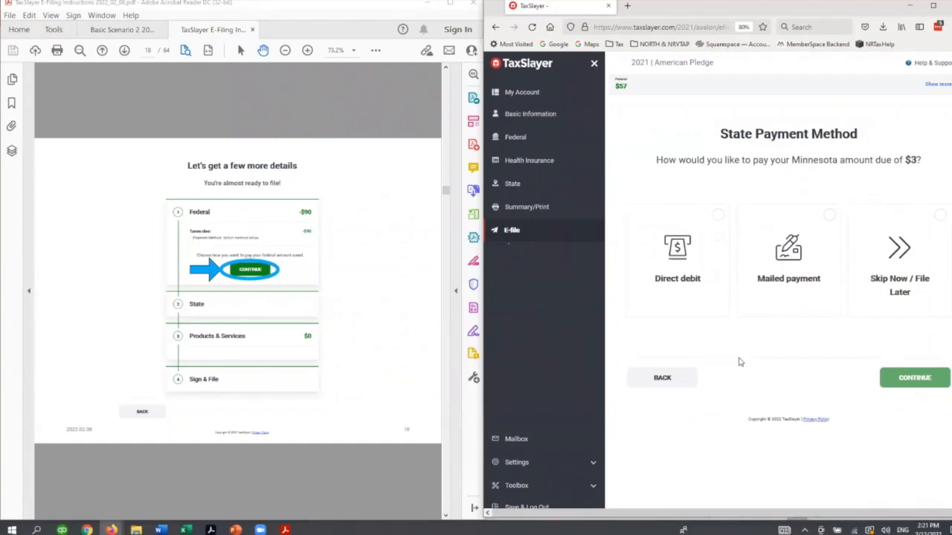
pyautogui.click(712, 279)
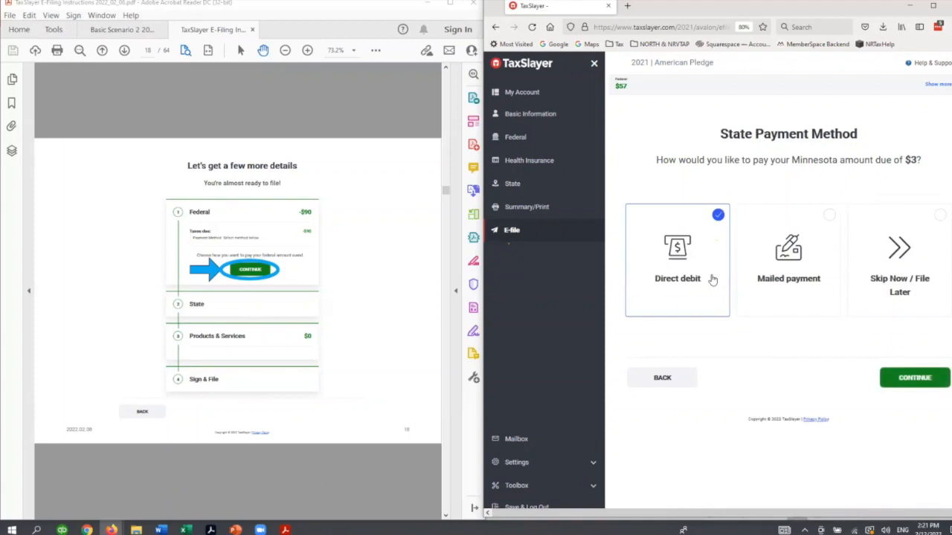
pyautogui.click(916, 379)
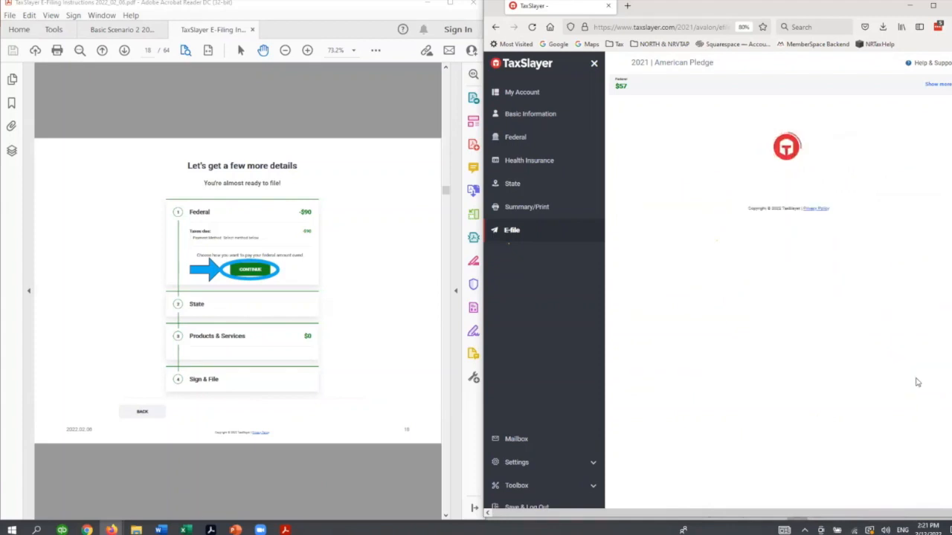
pyautogui.scroll(-3, 838, 450)
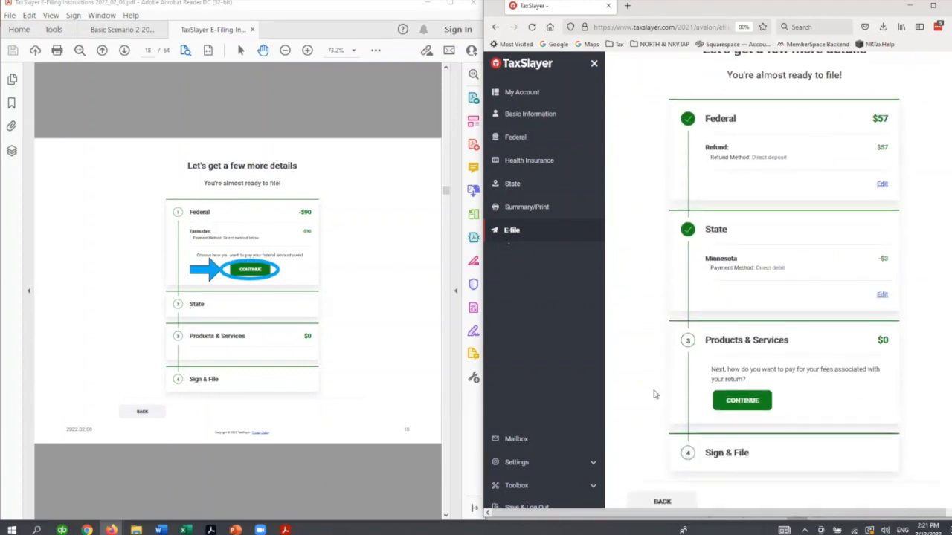
# - Advance the guide to the Federal slide of its refund section, and continue through Products & Services
pyautogui.scroll(-1, 264, 466)
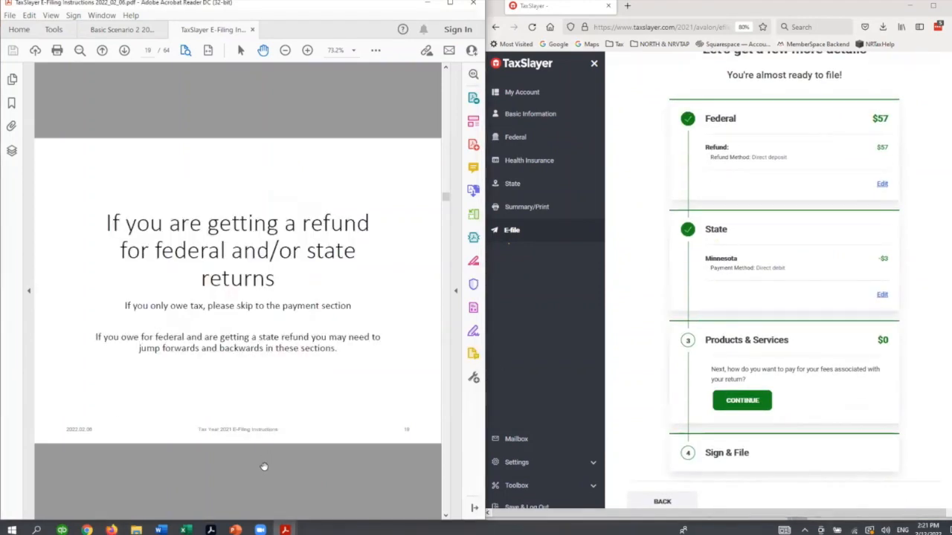
pyautogui.scroll(-1, 264, 466)
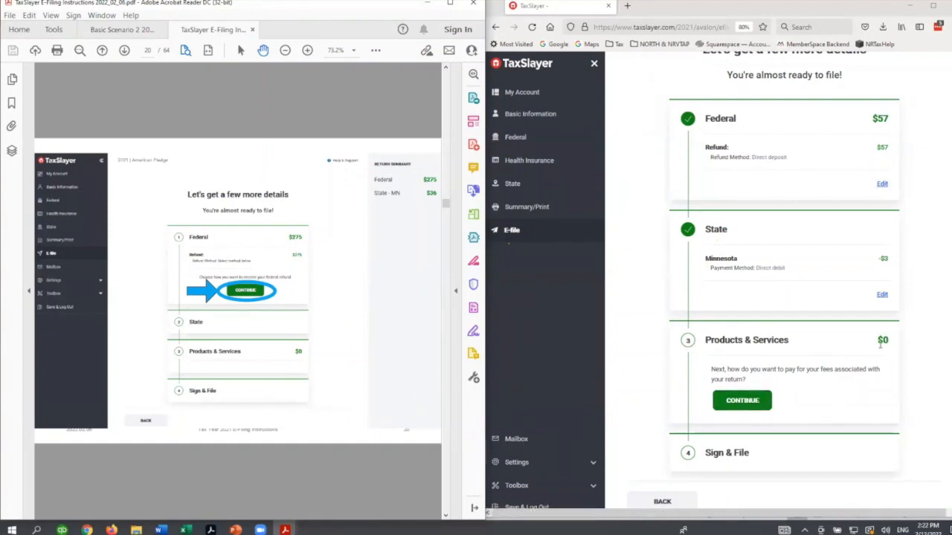
pyautogui.click(752, 407)
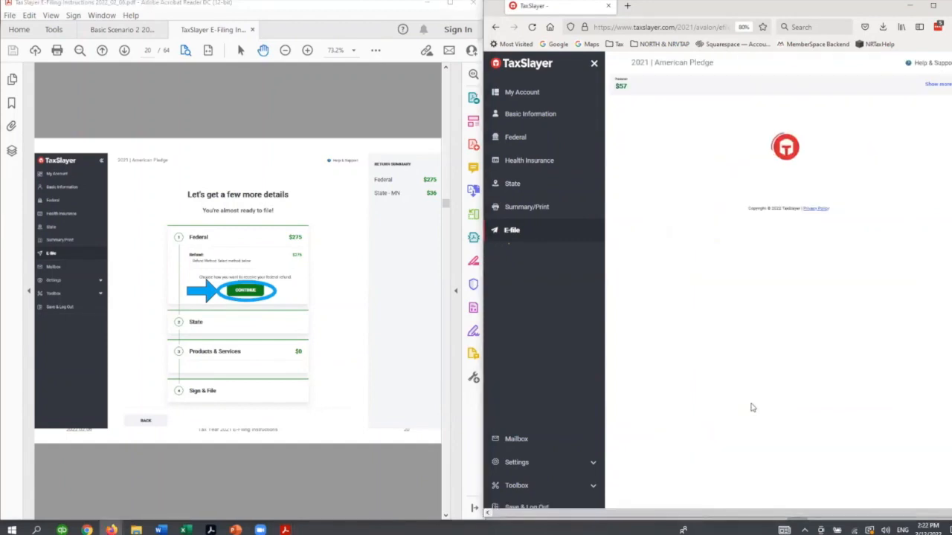
# - Advance the guide to the Sign & File slide with the $0 fees note, and continue to Sign & File in TaxSlayer
pyautogui.click(340, 483)
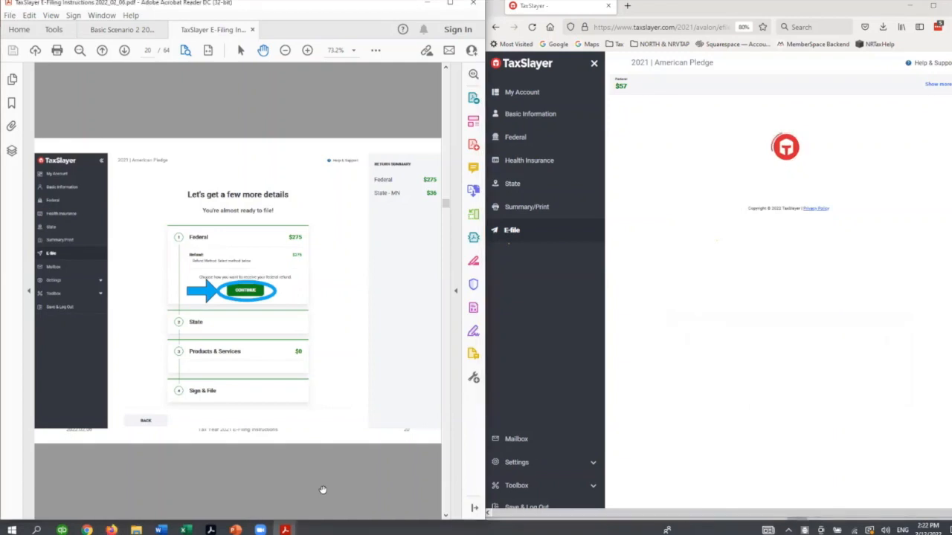
pyautogui.scroll(-2, 281, 471)
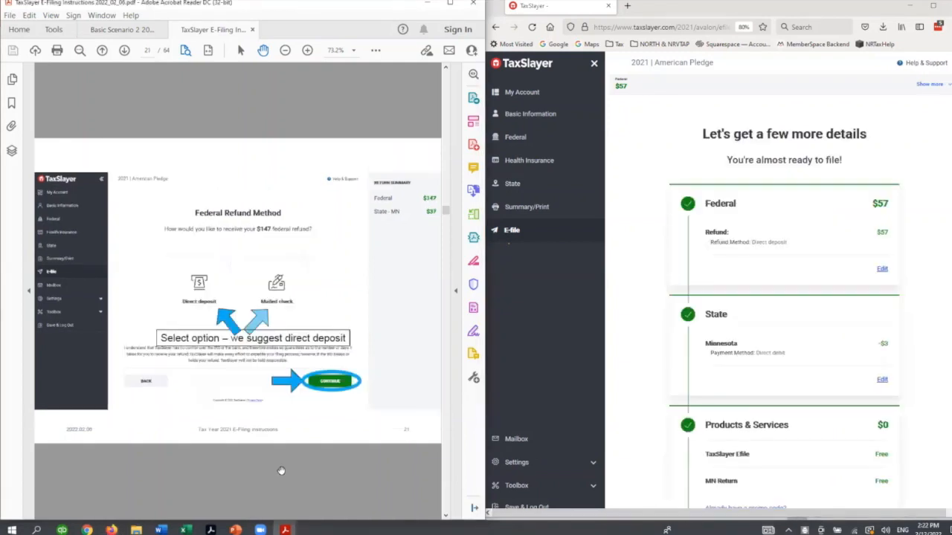
pyautogui.scroll(-2, 281, 470)
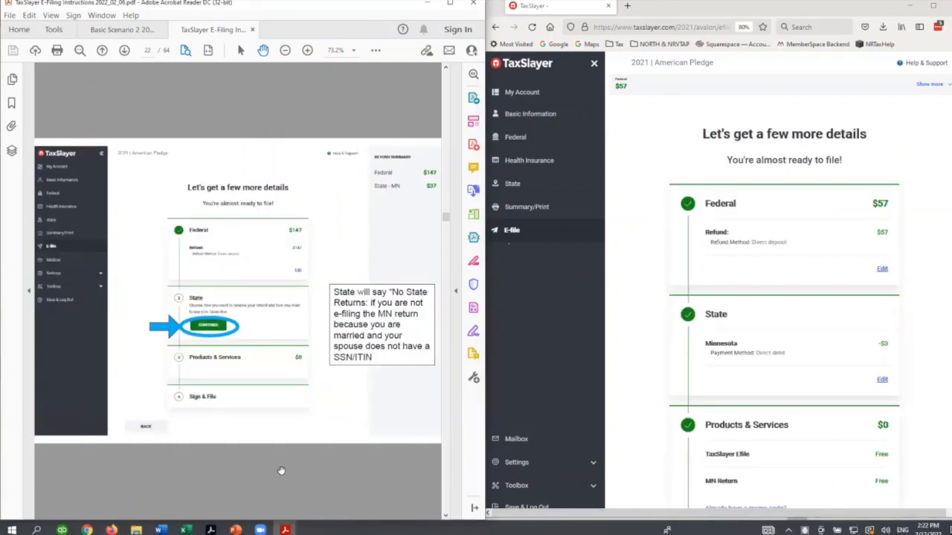
pyautogui.scroll(-2, 281, 471)
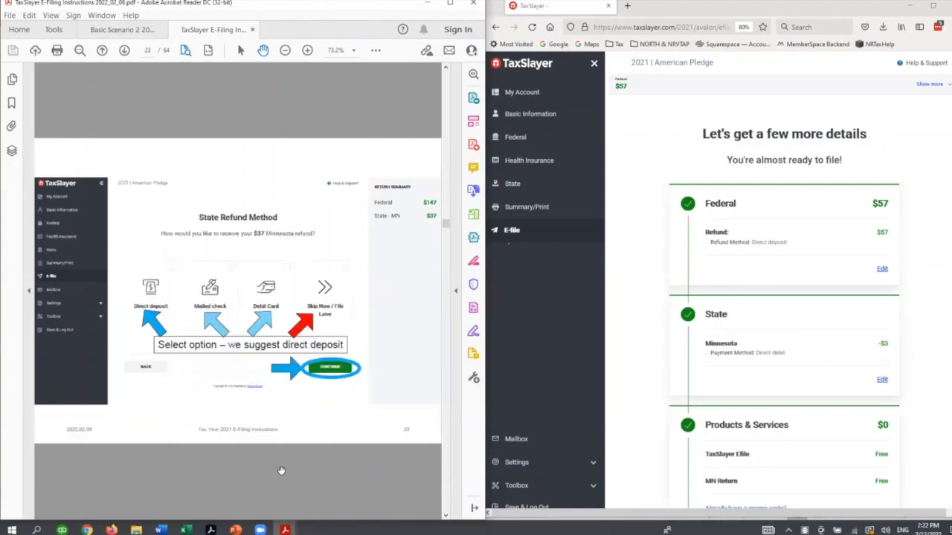
pyautogui.scroll(-2, 281, 471)
pyautogui.scroll(-2, 281, 470)
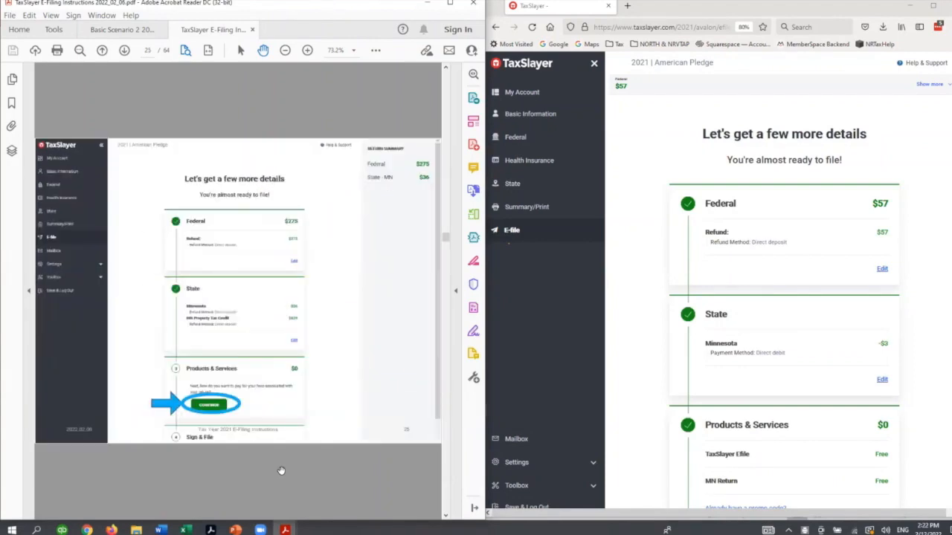
pyautogui.scroll(2, 281, 471)
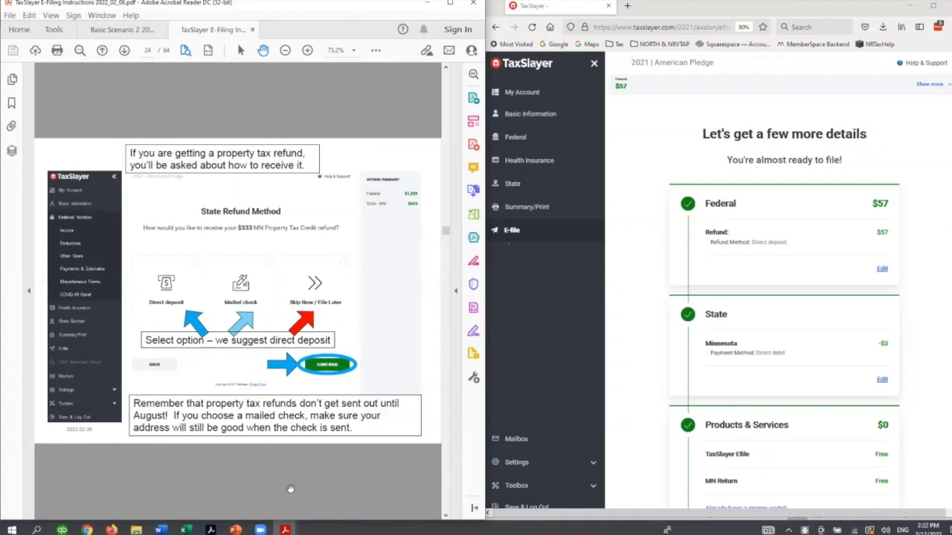
pyautogui.scroll(-2, 298, 485)
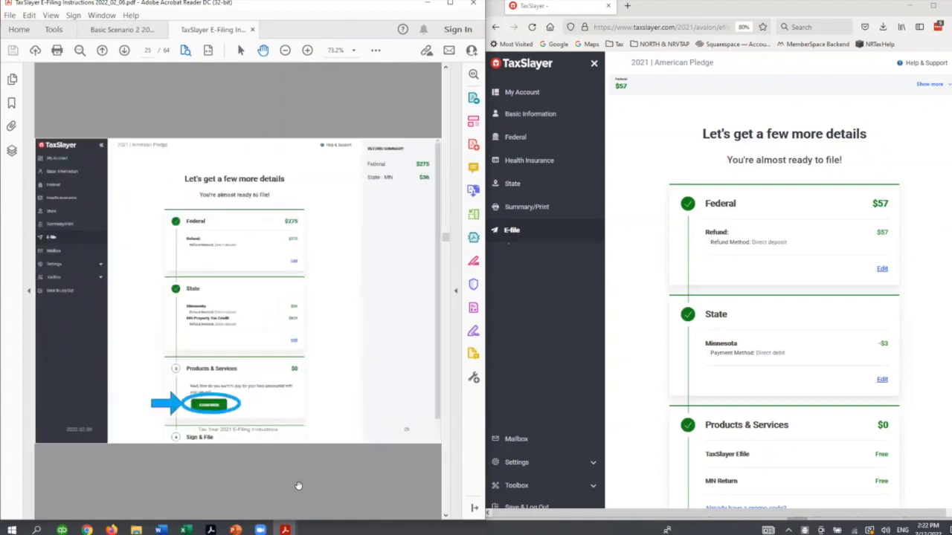
pyautogui.scroll(-3, 786, 456)
pyautogui.scroll(-2, 356, 479)
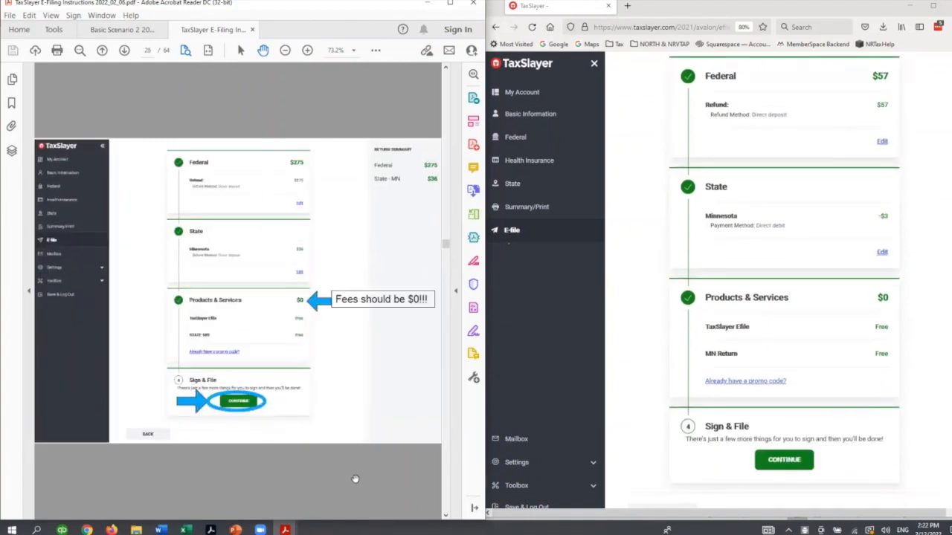
pyautogui.click(783, 461)
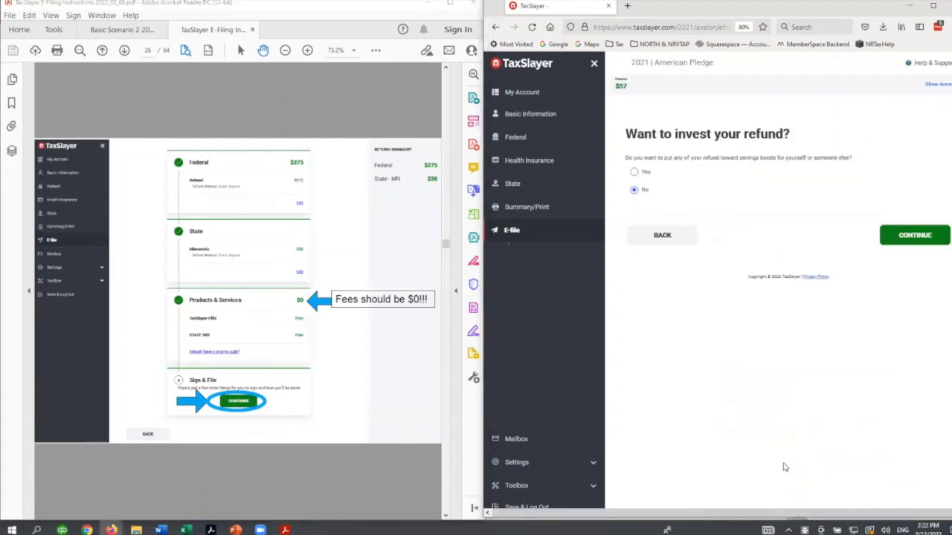
# - Following the guide, decline investing the refund in savings bonds and keep the full federal deposit going to a single bank account
pyautogui.click(334, 451)
pyautogui.scroll(-2, 324, 476)
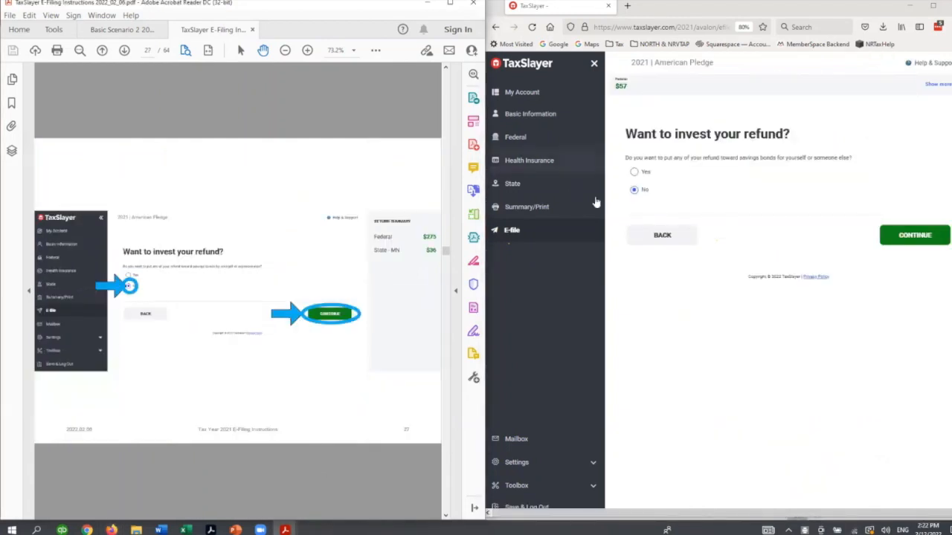
pyautogui.click(935, 243)
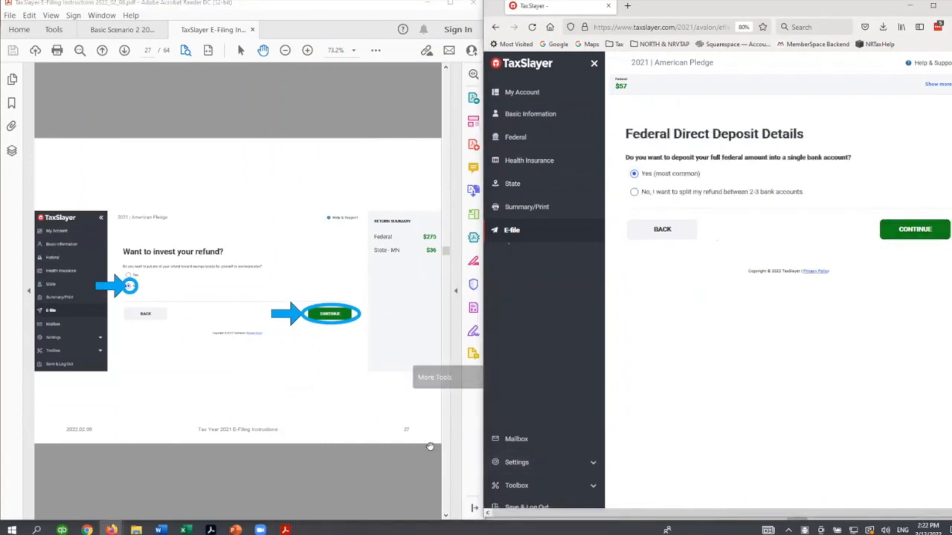
pyautogui.click(394, 468)
pyautogui.scroll(-2, 393, 467)
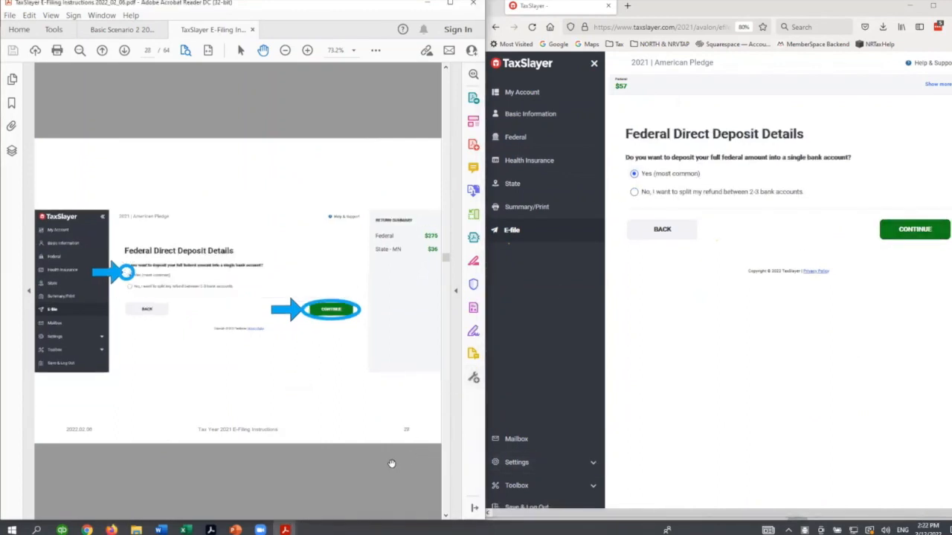
pyautogui.click(914, 229)
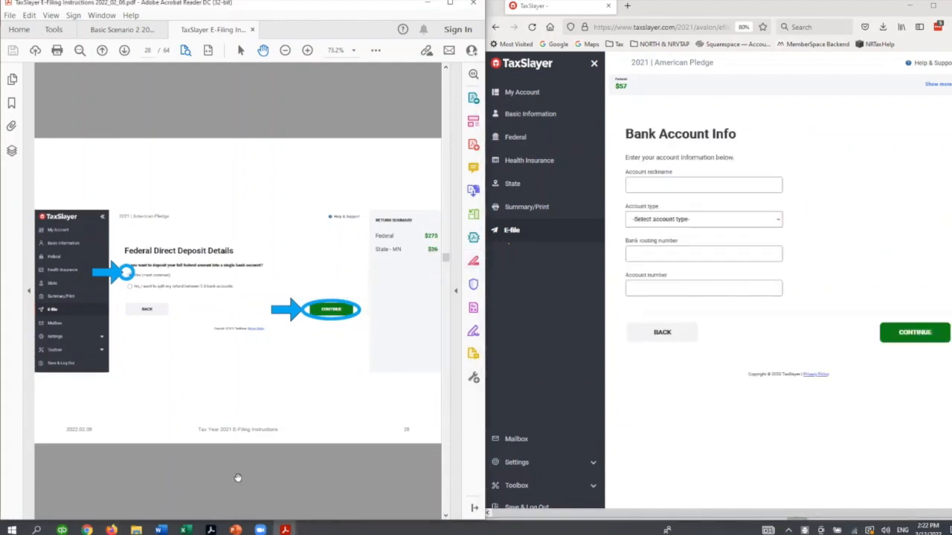
# - Fill in the bank account info with nickname testbank, account type Checking, the bank routing number and the account number
pyautogui.click(672, 189)
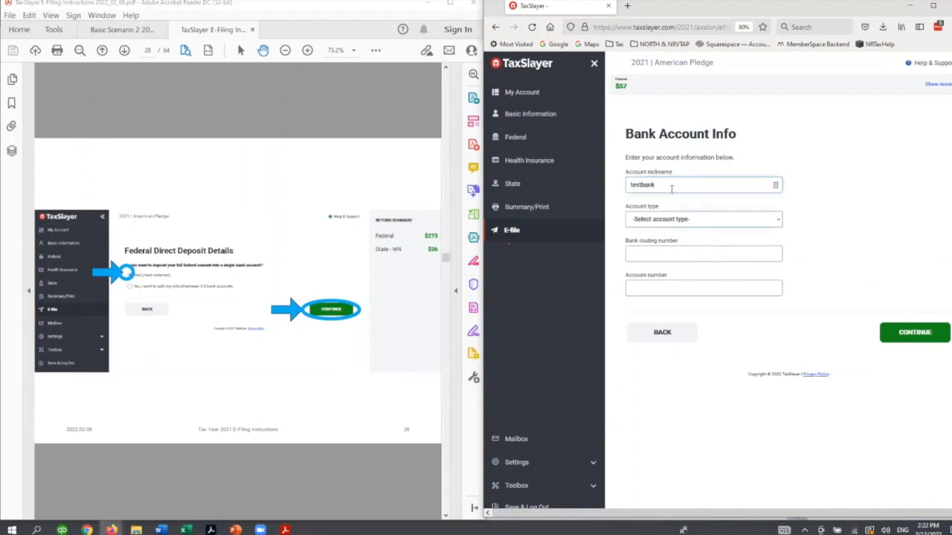
pyautogui.click(672, 221)
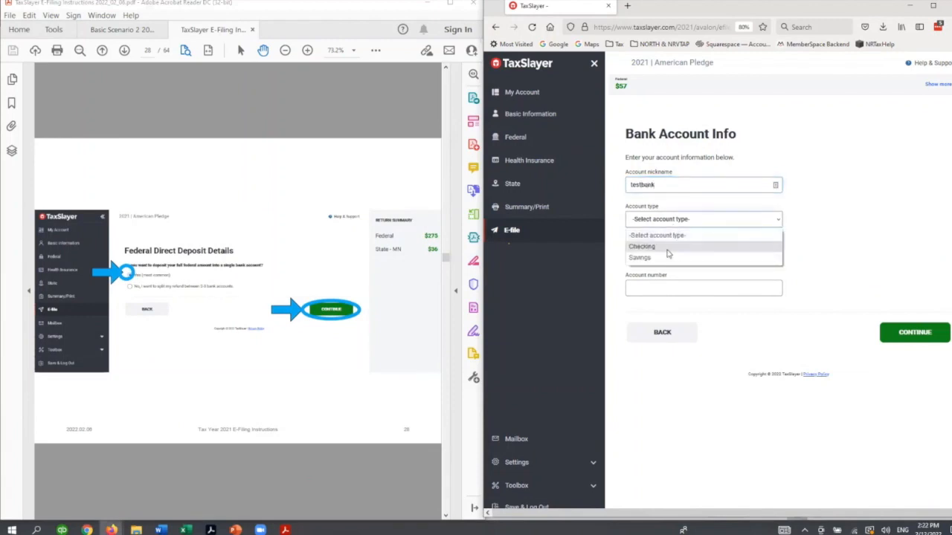
pyautogui.click(669, 248)
pyautogui.click(670, 259)
pyautogui.write('091000019')
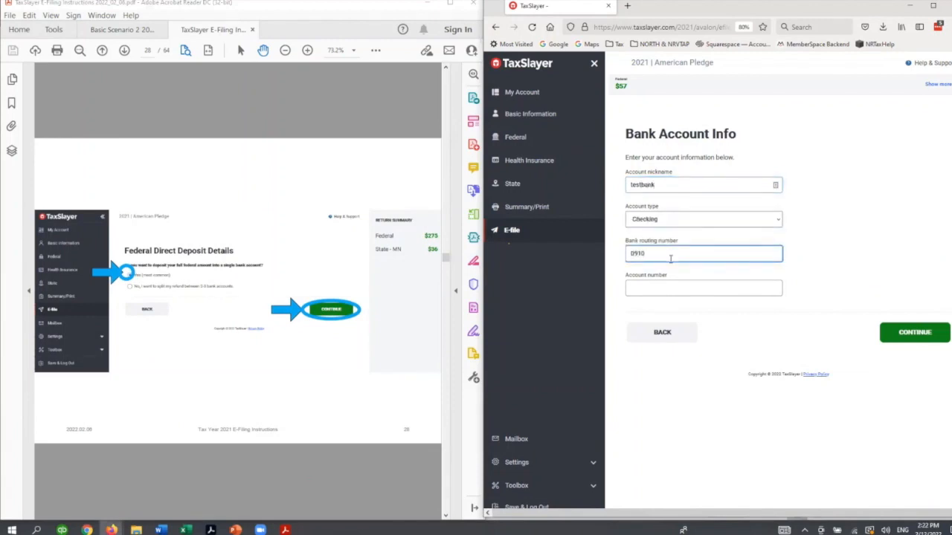
pyautogui.press('Tab')
pyautogui.write('12345678931231')
pyautogui.press('Tab')
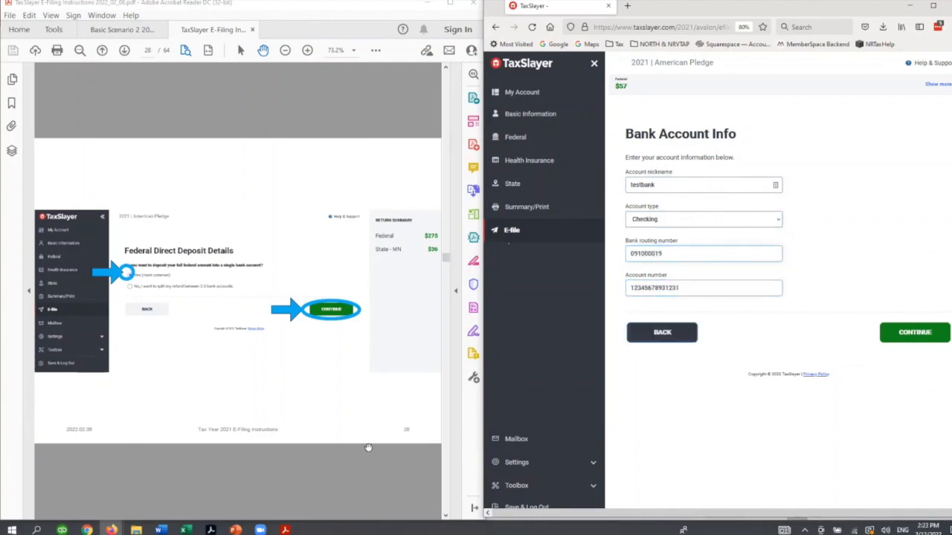
# - Check the guide's bank account slides, save the testbank account and continue past the Bank Accounts list without adding another
pyautogui.click(288, 484)
pyautogui.scroll(-1, 289, 482)
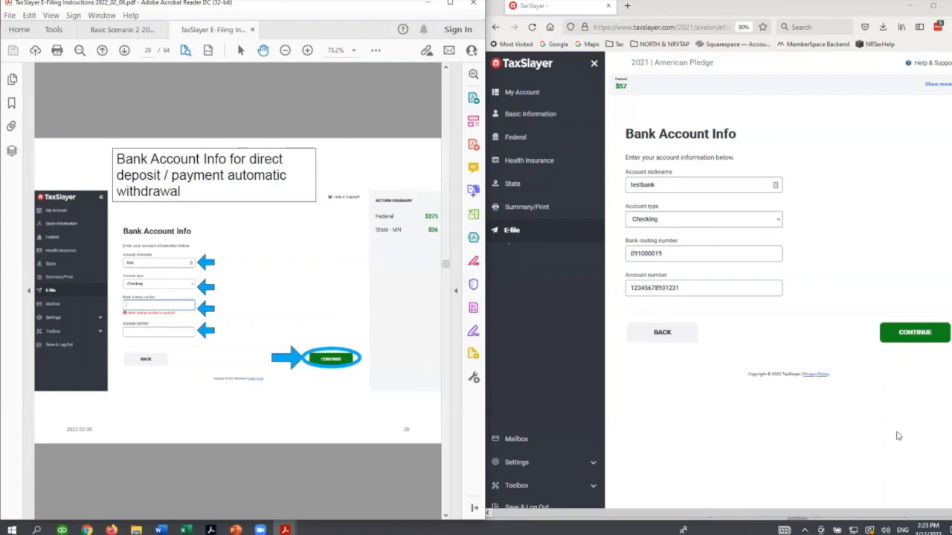
pyautogui.click(906, 339)
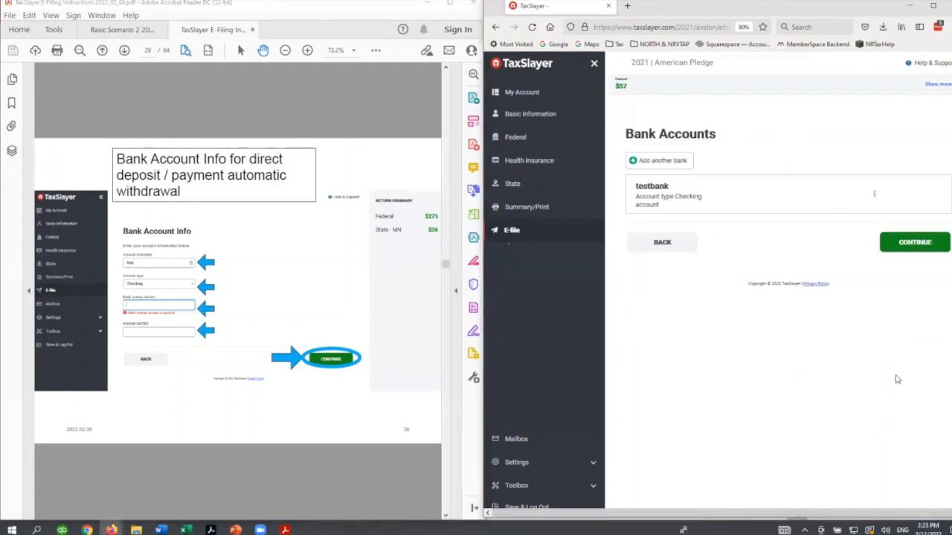
pyautogui.click(283, 491)
pyautogui.scroll(-2, 282, 491)
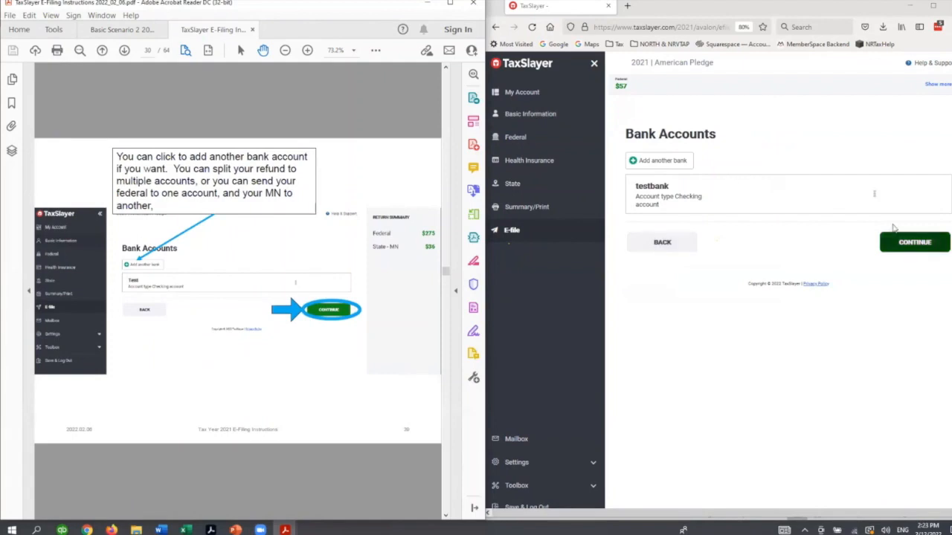
pyautogui.click(914, 242)
# - Advance the guide to MN Direct Deposit Details and choose testbank as the account for debiting the Minnesota amount due
pyautogui.click(359, 493)
pyautogui.scroll(-2, 359, 493)
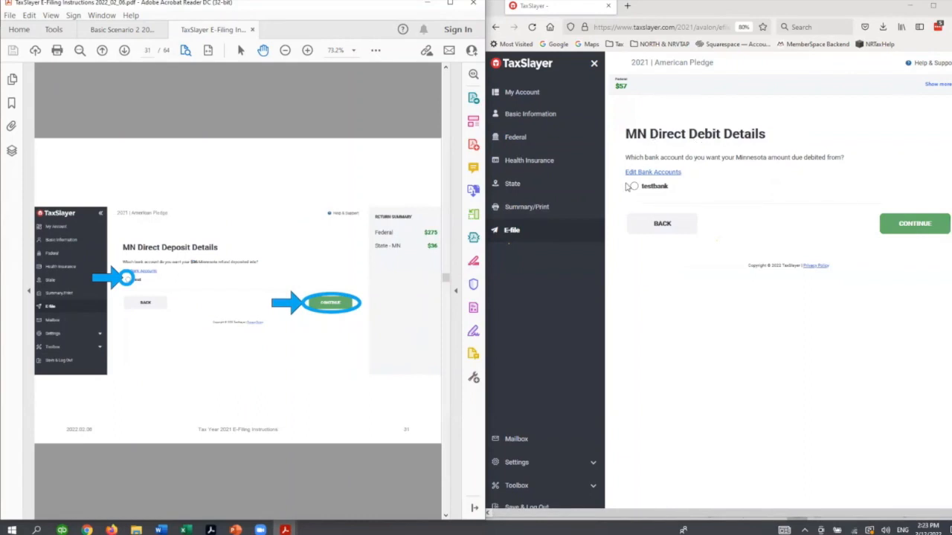
pyautogui.click(635, 187)
pyautogui.click(902, 220)
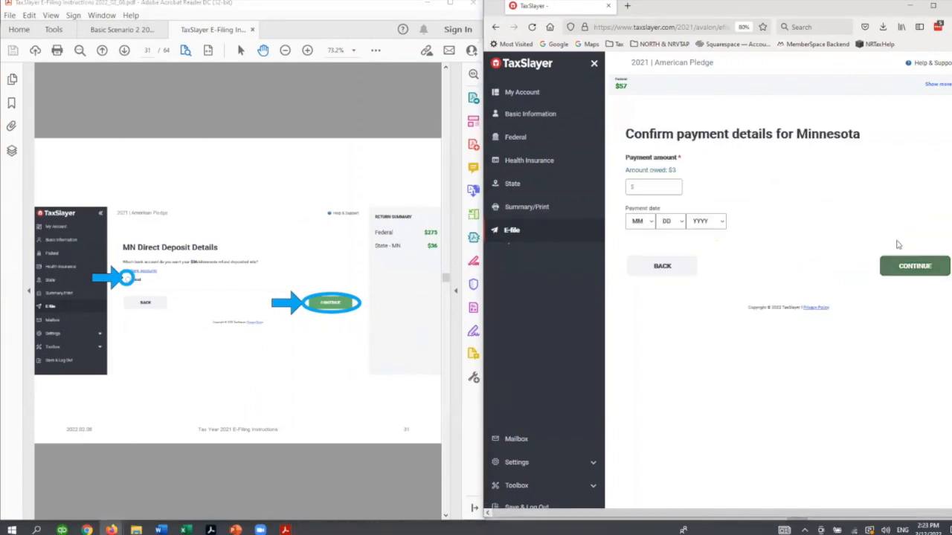
# - Set the Minnesota payment amount to $3 and the payment date to 4/18/2022, and continue
pyautogui.click(674, 188)
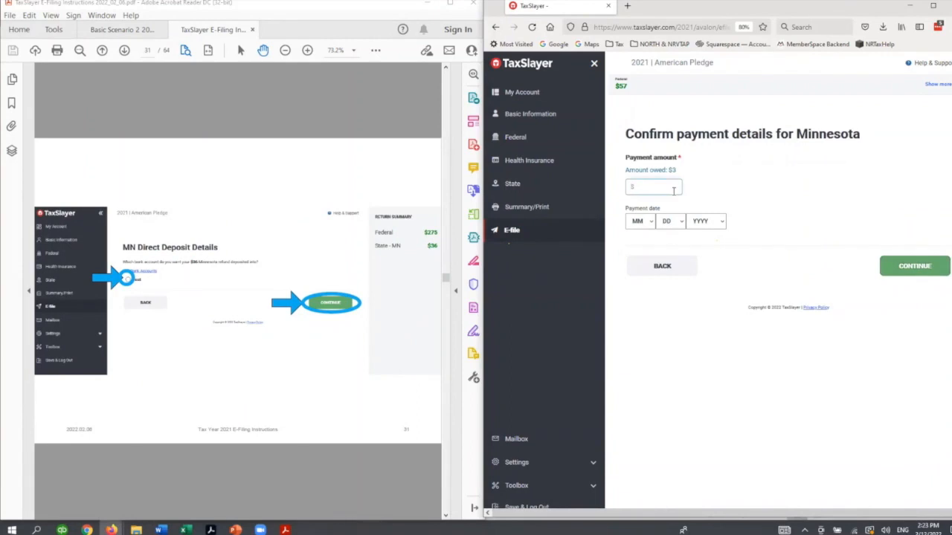
pyautogui.write('3')
pyautogui.click(649, 222)
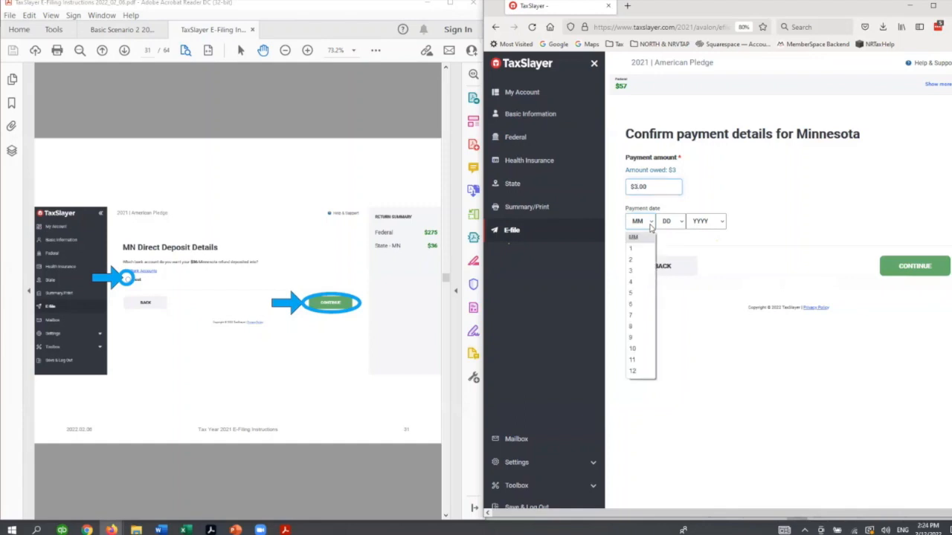
pyautogui.click(644, 284)
pyautogui.click(678, 223)
pyautogui.click(653, 382)
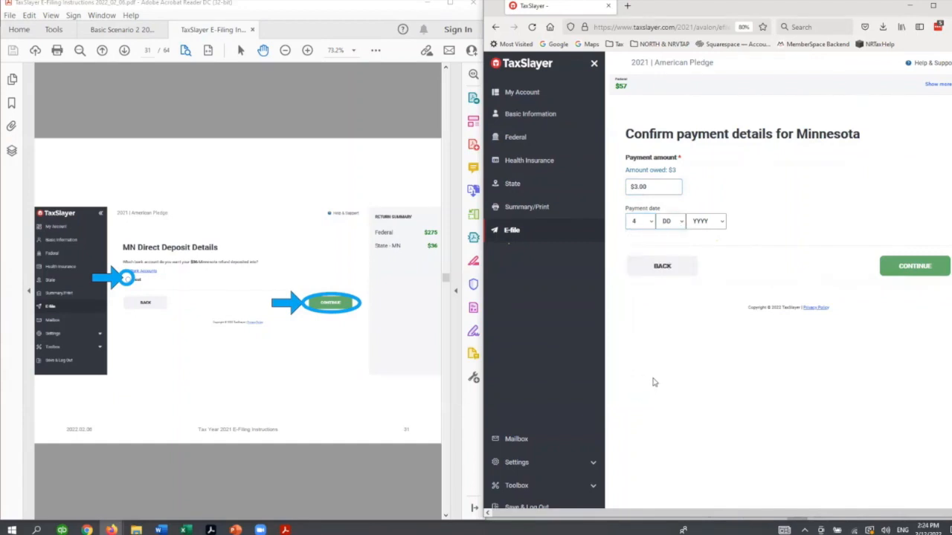
pyautogui.click(680, 221)
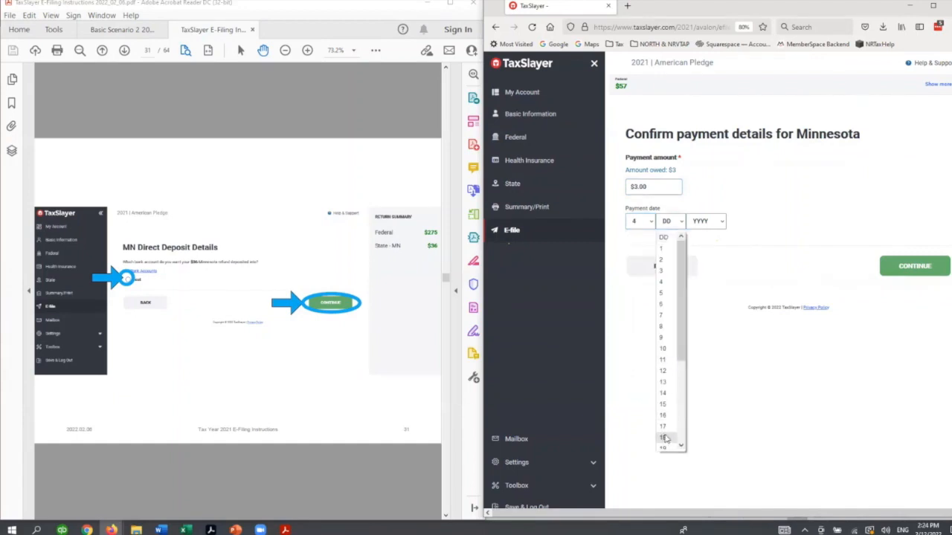
pyautogui.click(665, 438)
pyautogui.click(707, 222)
pyautogui.click(699, 246)
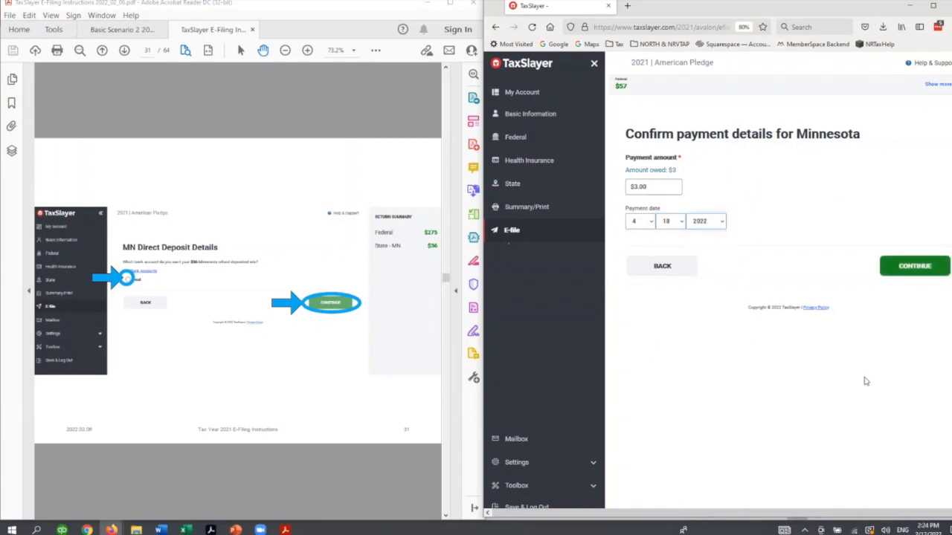
pyautogui.click(911, 266)
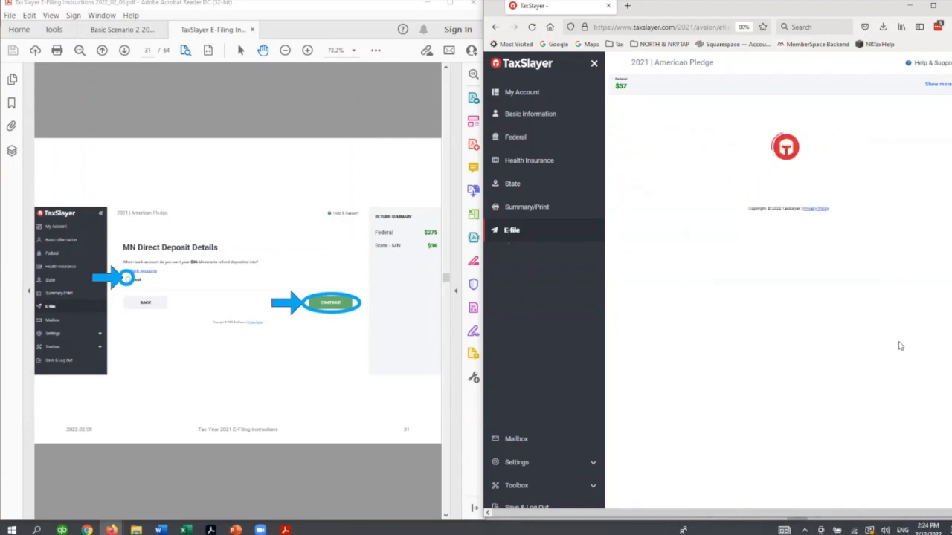
# - Advance the guide to its ID Information slide, choose not to provide ID information in the return, and continue
pyautogui.click(391, 461)
pyautogui.scroll(-1, 392, 461)
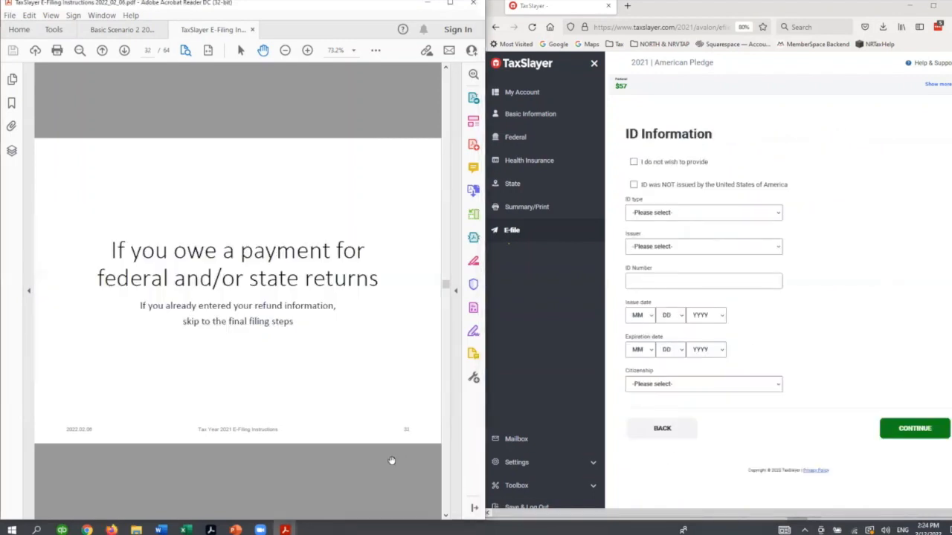
pyautogui.scroll(-1, 392, 461)
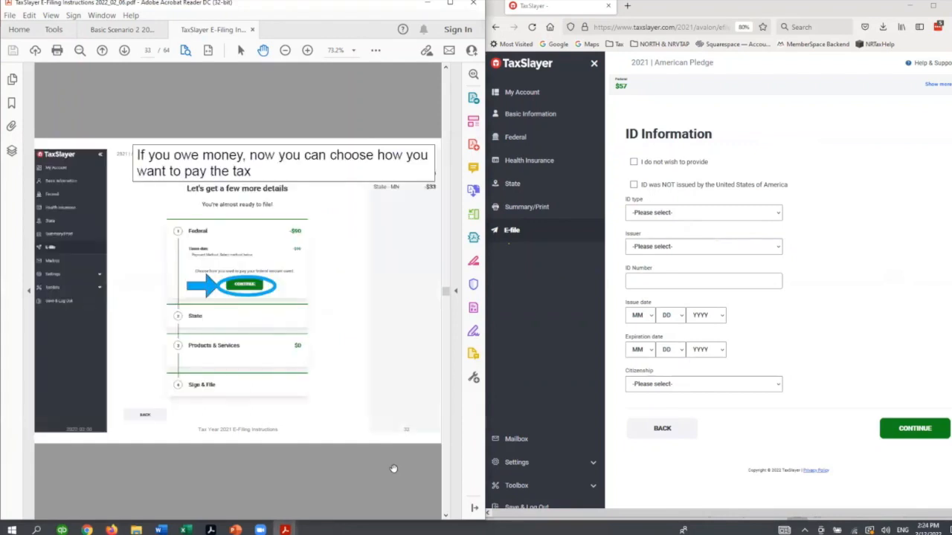
pyautogui.scroll(-1, 393, 469)
pyautogui.scroll(-1, 393, 468)
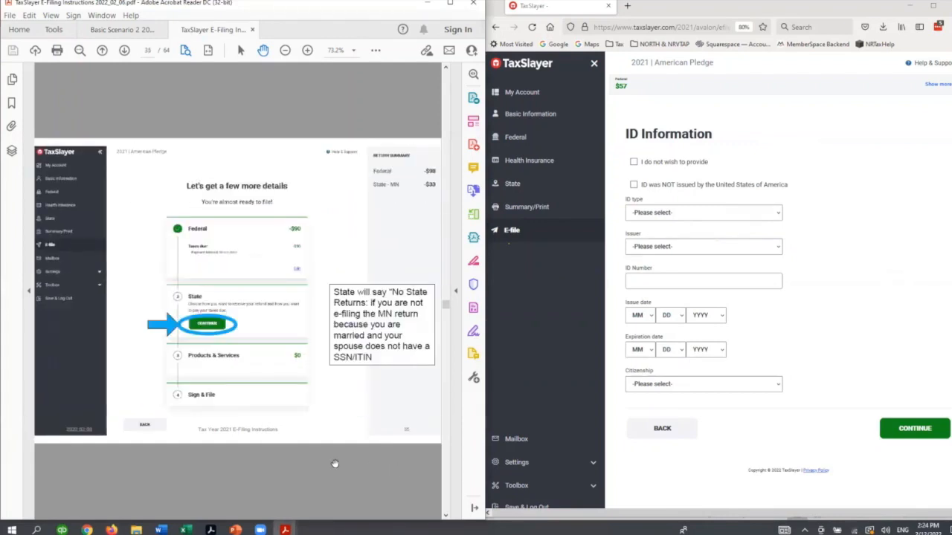
pyautogui.scroll(-1, 334, 464)
pyautogui.scroll(-3, 334, 464)
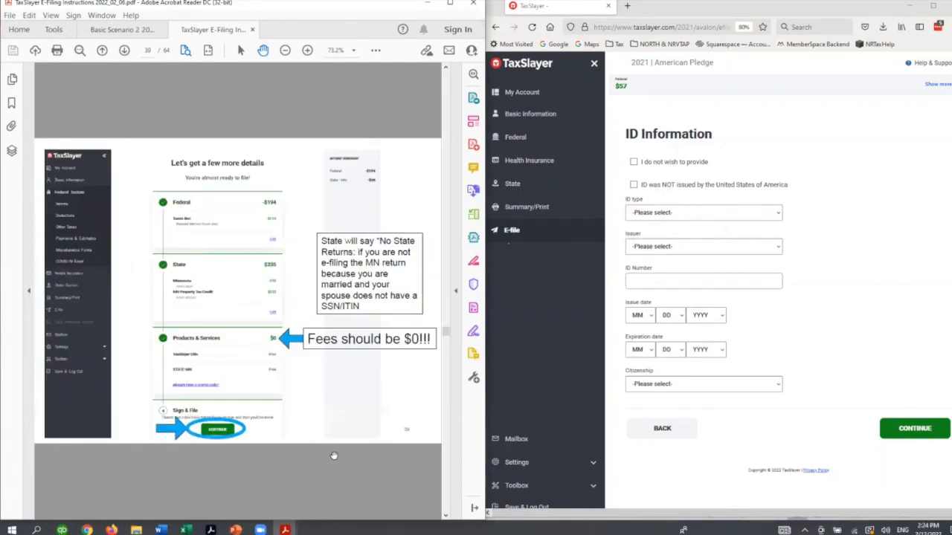
pyautogui.scroll(-1, 329, 466)
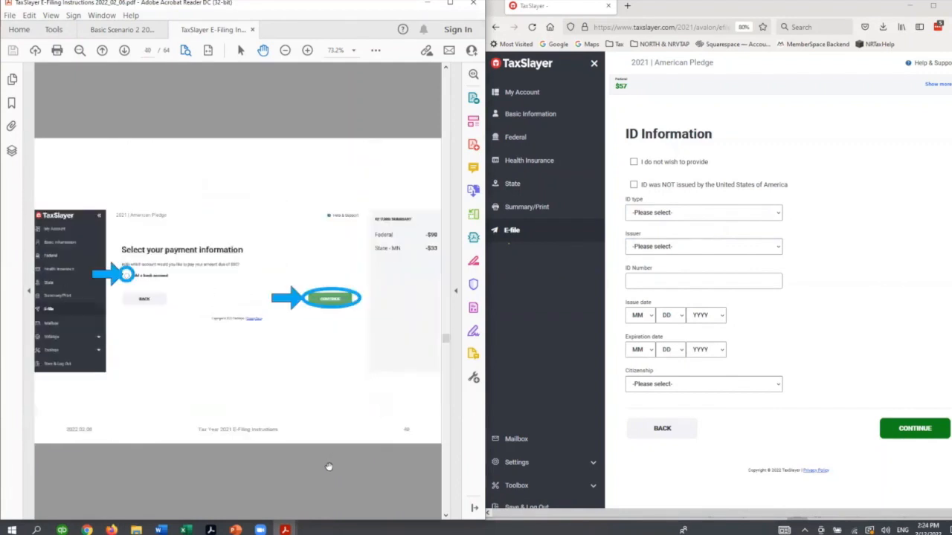
pyautogui.scroll(-3, 328, 466)
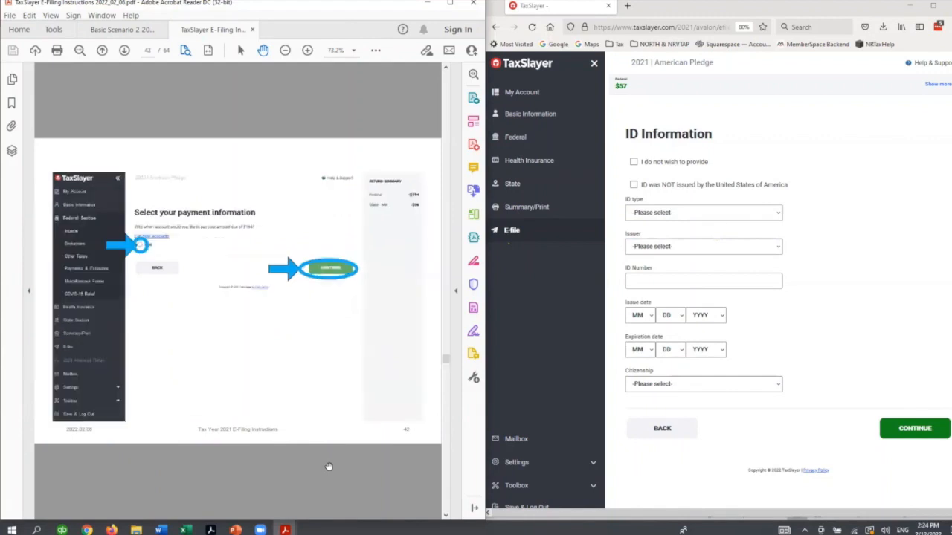
pyautogui.scroll(-3, 329, 466)
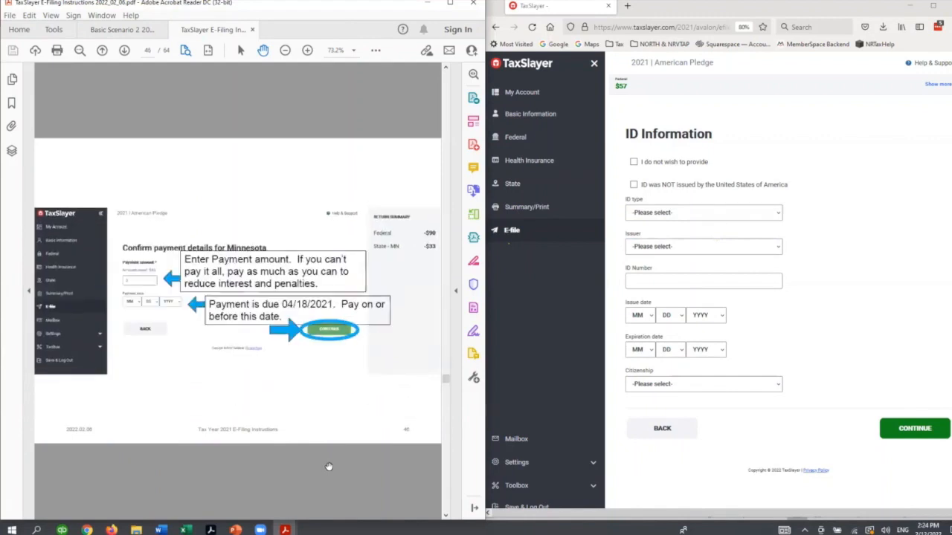
pyautogui.scroll(-2, 329, 466)
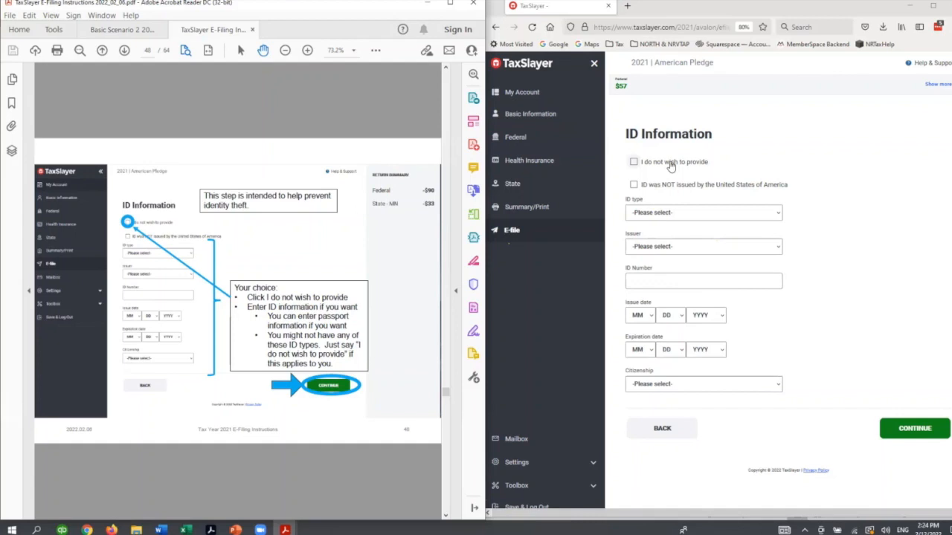
pyautogui.click(670, 163)
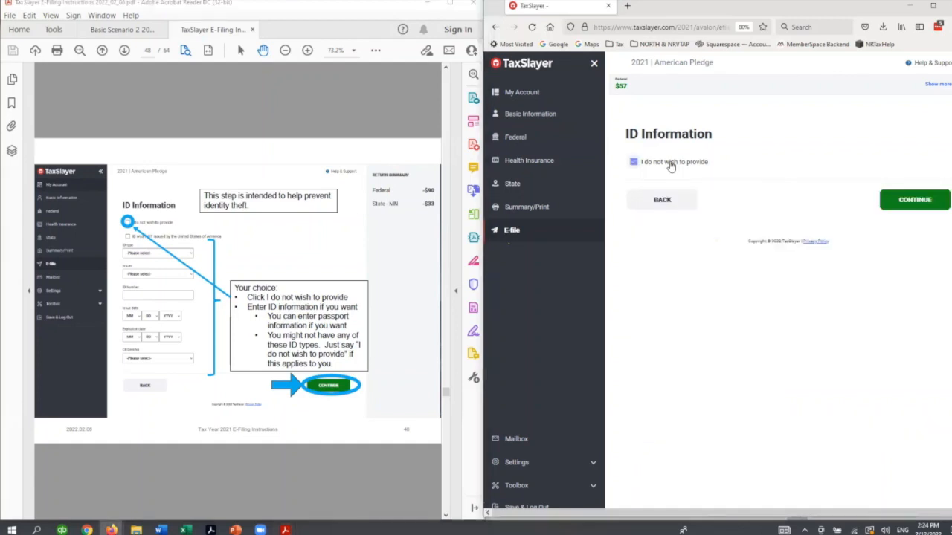
pyautogui.click(897, 214)
# - Check the guide's slide on last year's e-filing, answer that the 2020 tax return is at hand, and continue
pyautogui.click(354, 508)
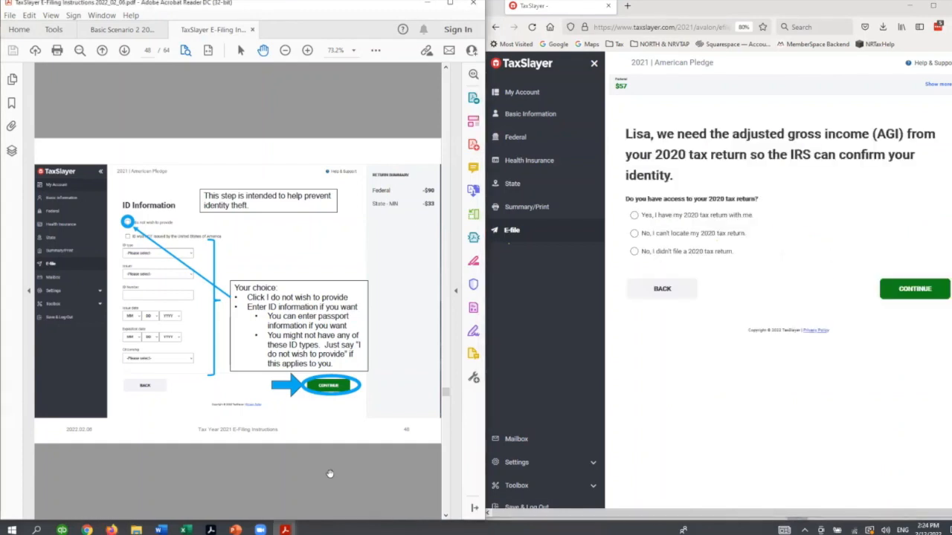
pyautogui.scroll(-2, 330, 473)
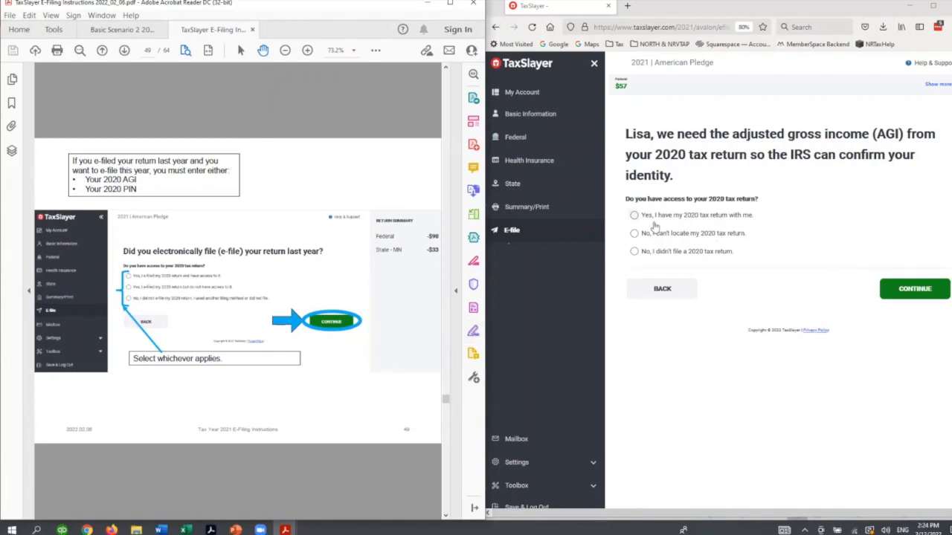
pyautogui.click(653, 217)
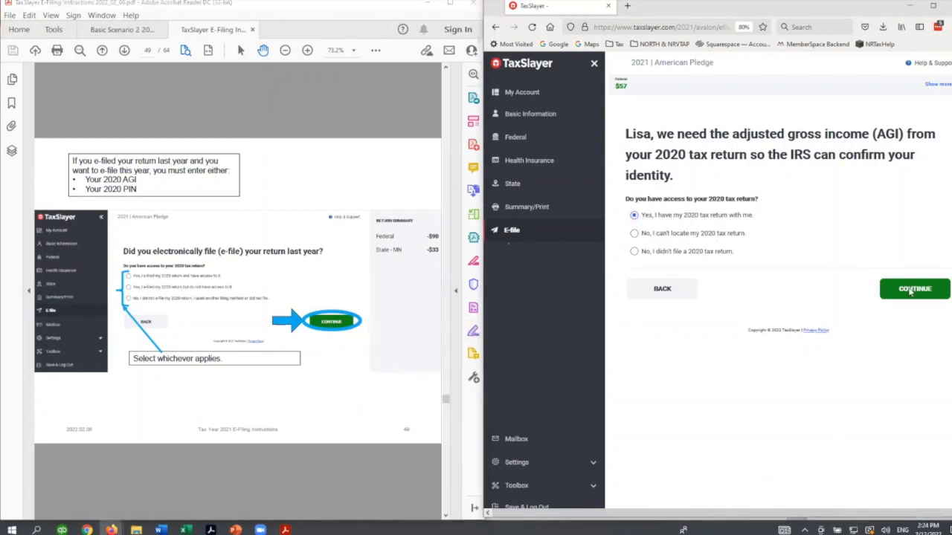
pyautogui.click(910, 293)
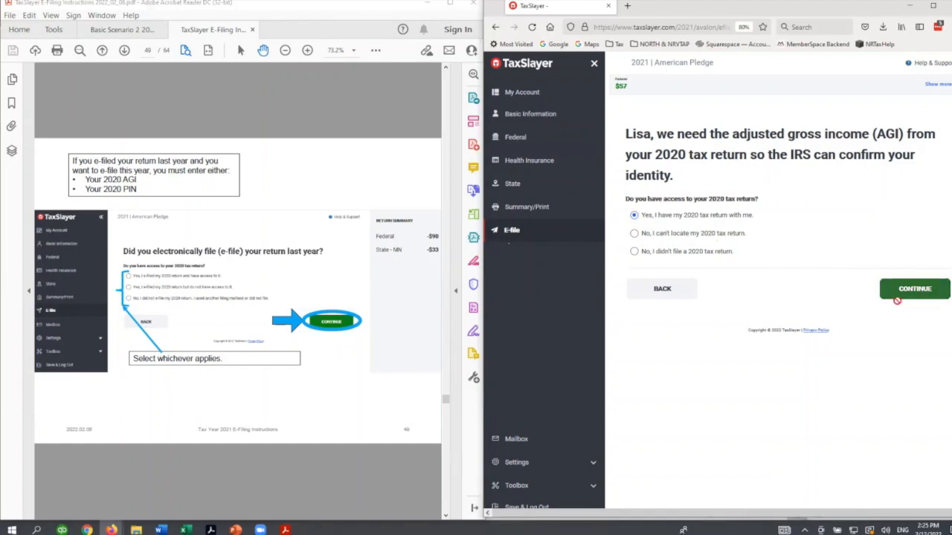
# - Check the guide's slide on last year's PIN, select 1040NR as the return type filed last year, and continue
pyautogui.click(303, 490)
pyautogui.scroll(-1, 304, 486)
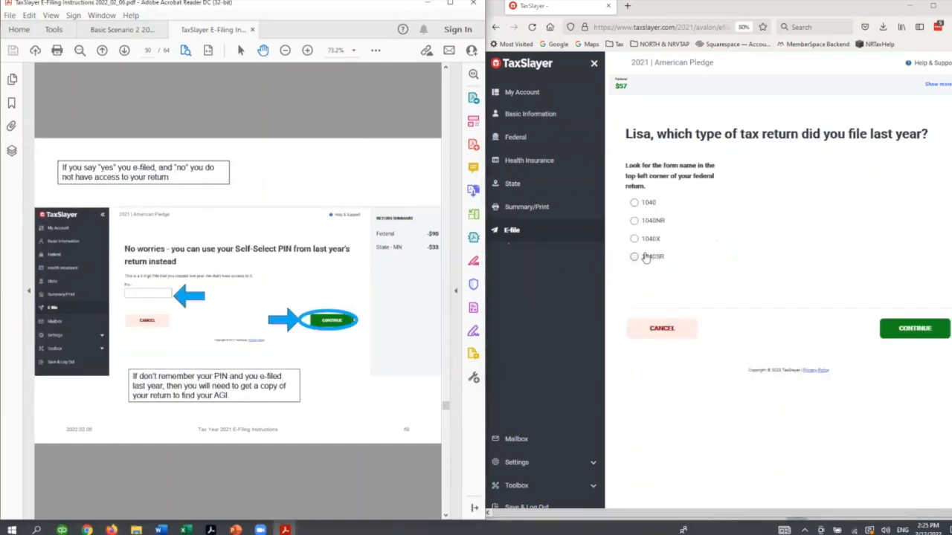
pyautogui.click(646, 224)
pyautogui.click(644, 224)
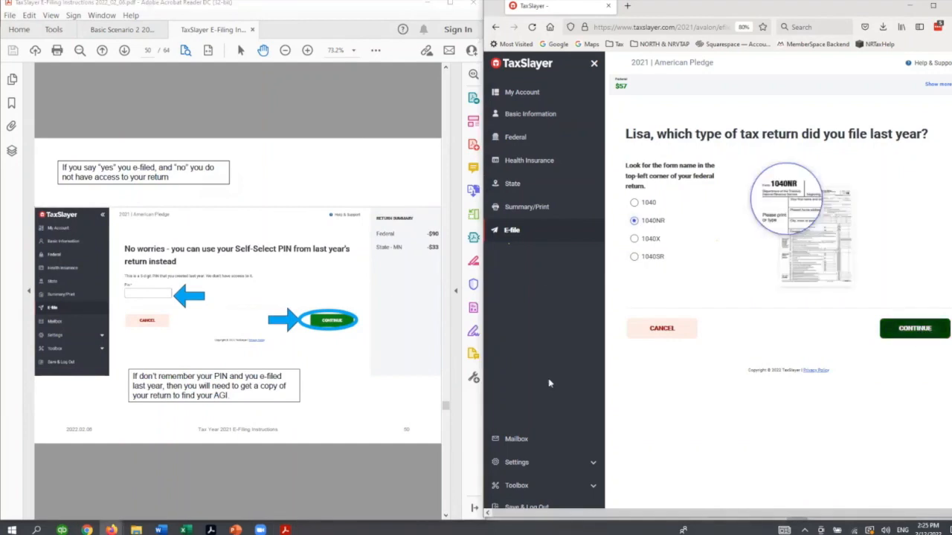
pyautogui.click(914, 327)
# - Enter $1849 as the 2020 Adjusted Gross Income following the guide's AGI slides, and confirm it on the double-check page
pyautogui.click(311, 498)
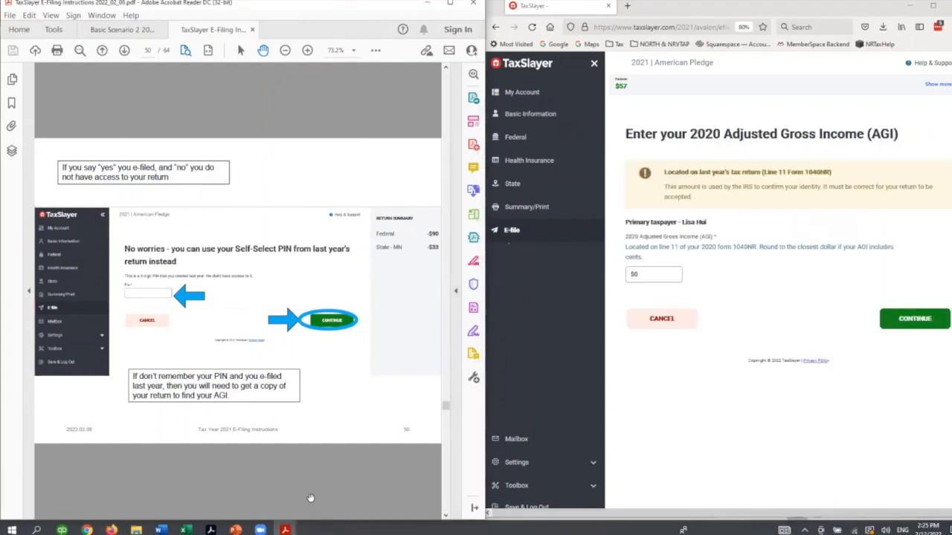
pyautogui.scroll(-1, 320, 492)
pyautogui.scroll(-1, 329, 487)
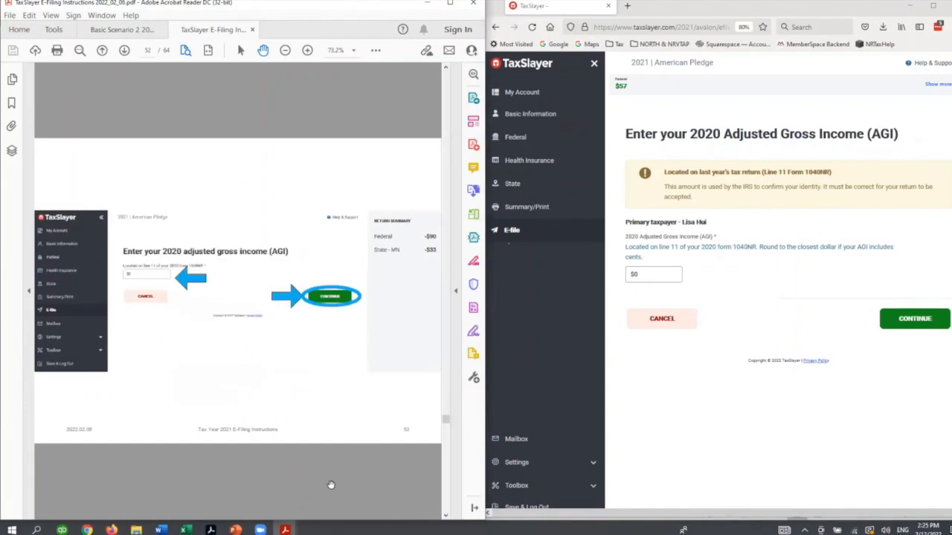
pyautogui.click(639, 273)
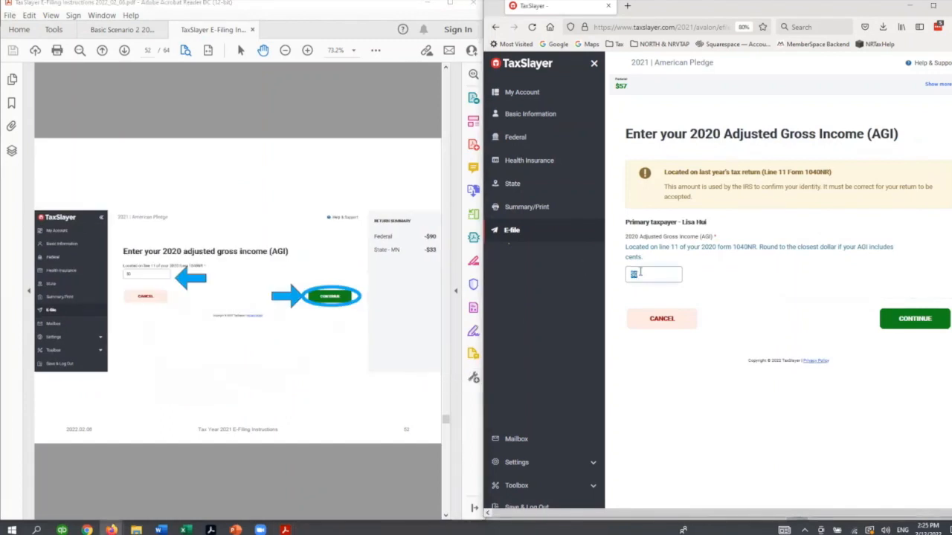
pyautogui.write('1849')
pyautogui.click(901, 324)
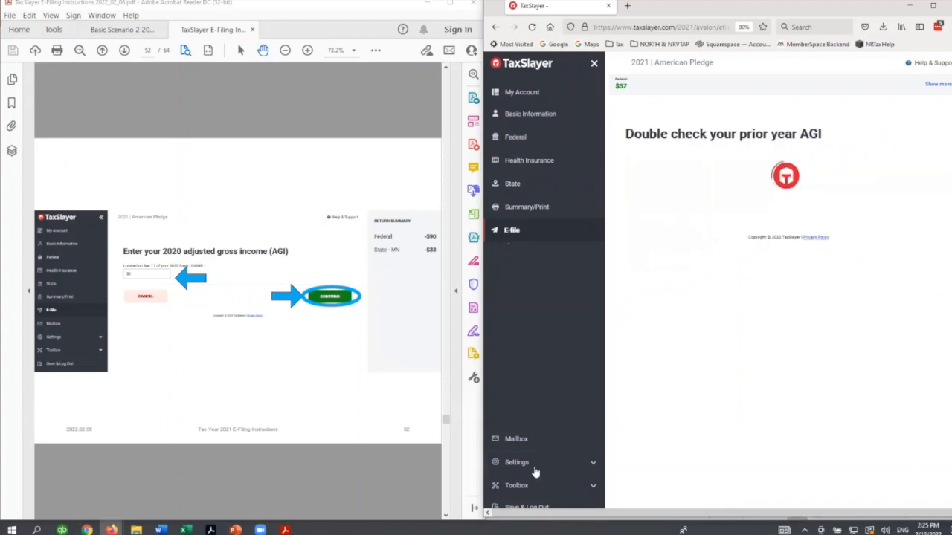
pyautogui.scroll(-2, 382, 472)
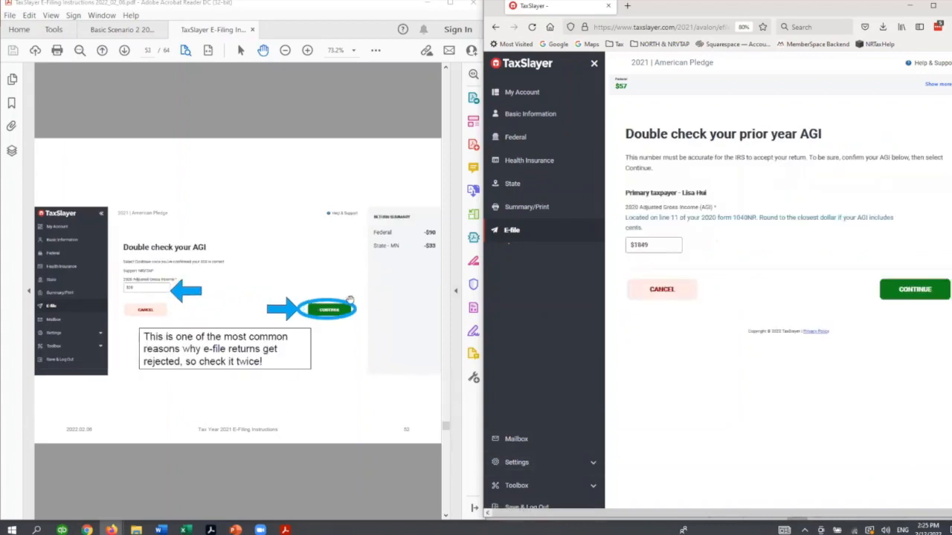
pyautogui.click(906, 292)
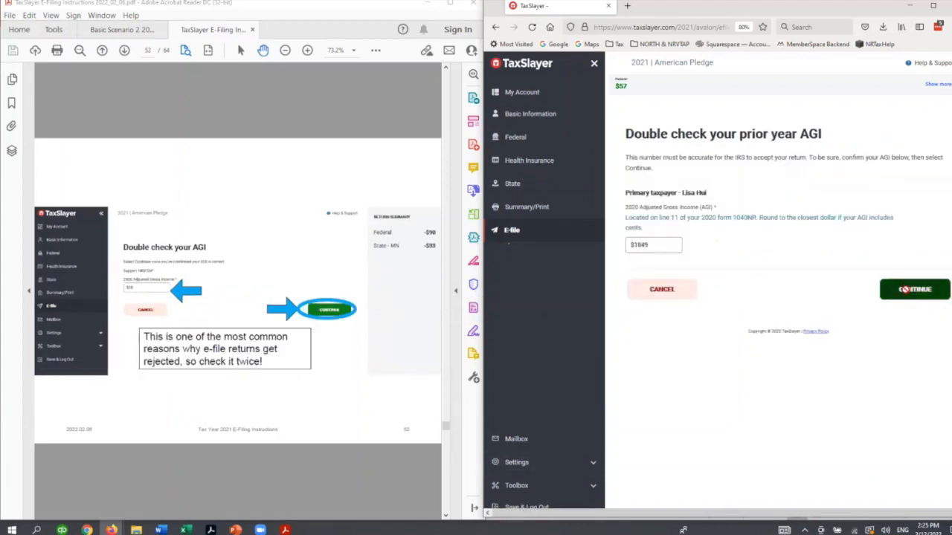
# - Enter the taxpayer's 5-digit Self-Select PIN for this year's return and continue
pyautogui.click(336, 486)
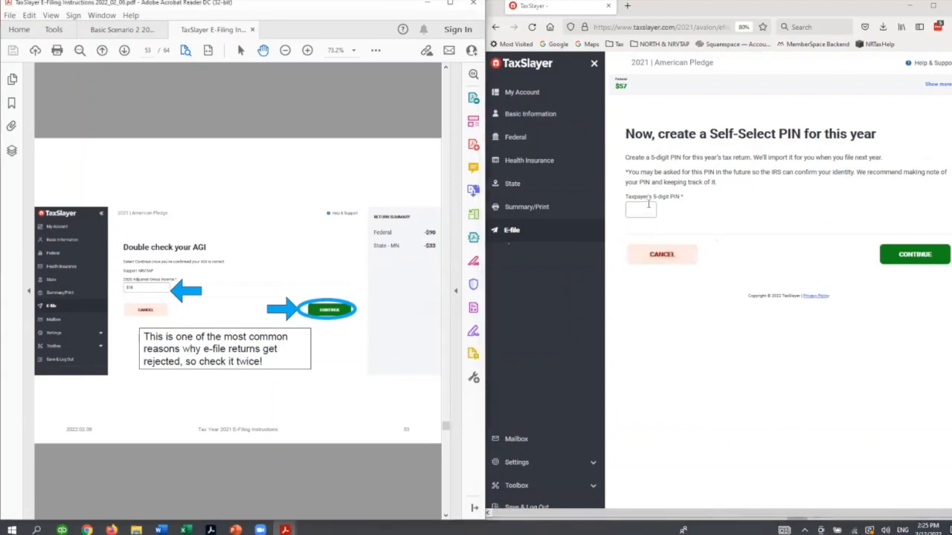
pyautogui.click(649, 205)
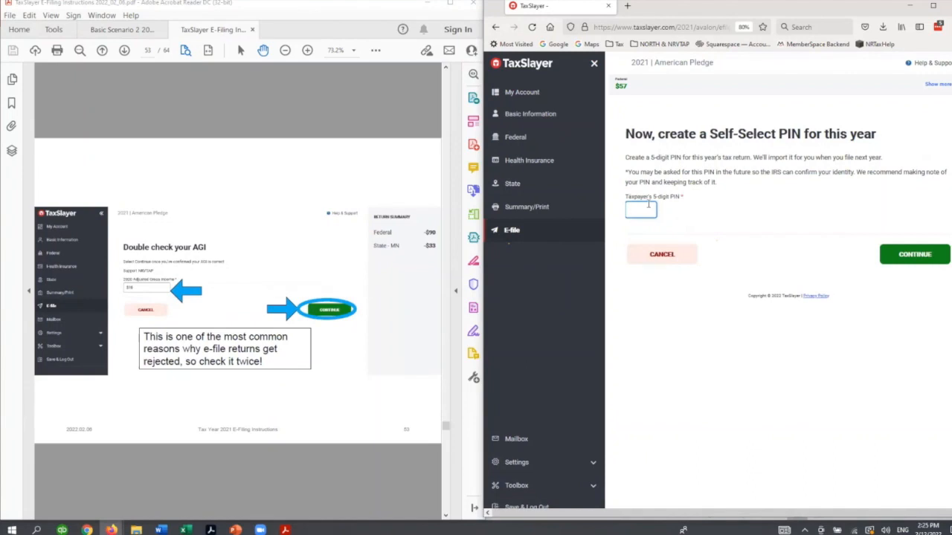
pyautogui.write('55455')
pyautogui.press('Tab')
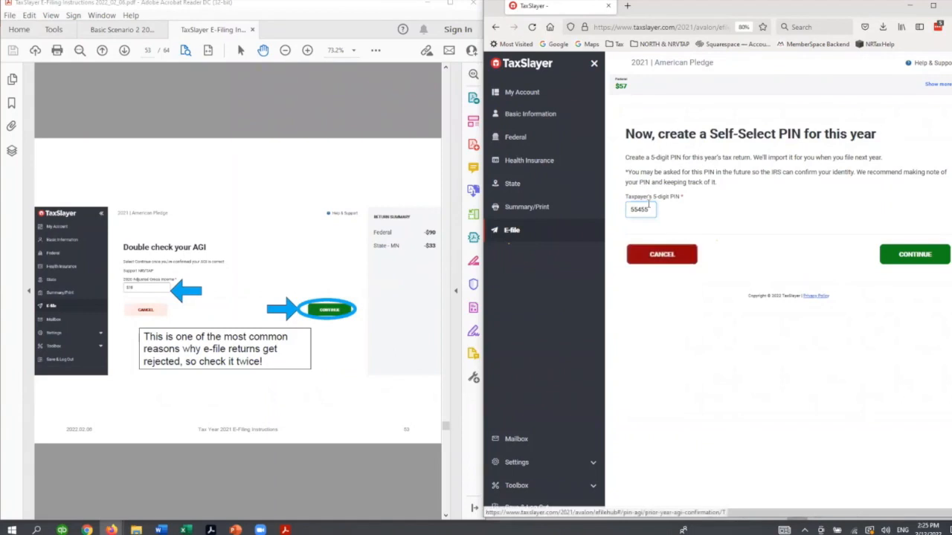
pyautogui.click(902, 259)
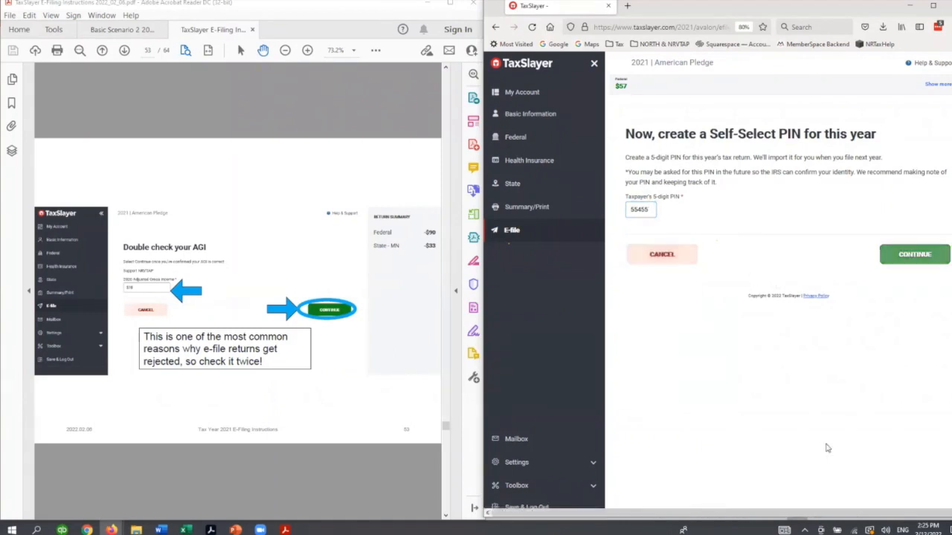
# - Review the e-file summary down to Sign & File and read the guide's slides from PIN creation through checking acceptance after filing
pyautogui.scroll(-2, 344, 502)
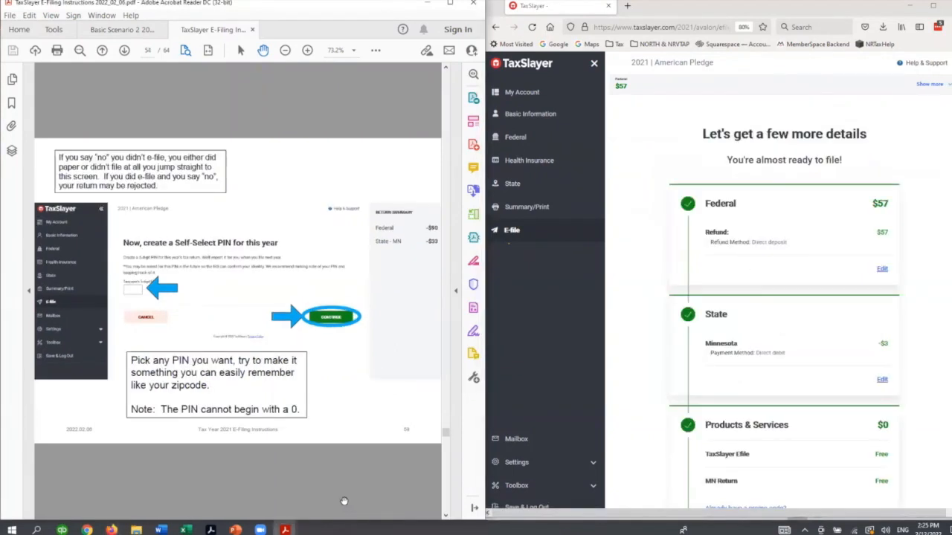
pyautogui.scroll(-4, 730, 313)
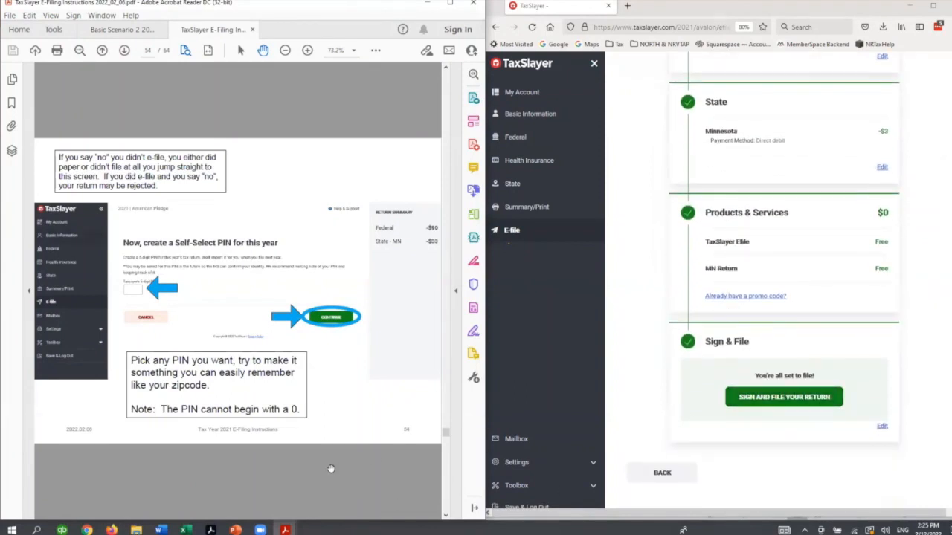
pyautogui.scroll(-2, 331, 468)
pyautogui.scroll(-2, 331, 468)
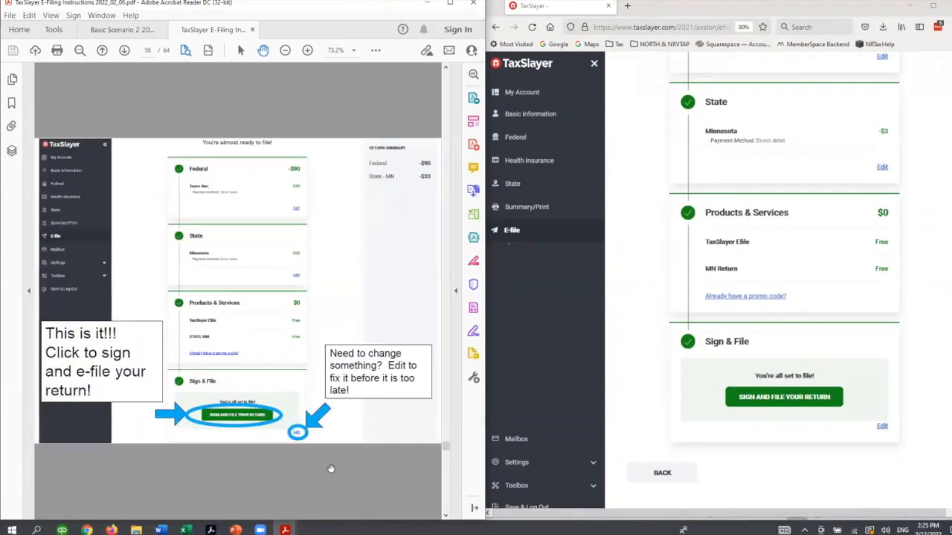
pyautogui.click(781, 399)
pyautogui.scroll(-1, 355, 465)
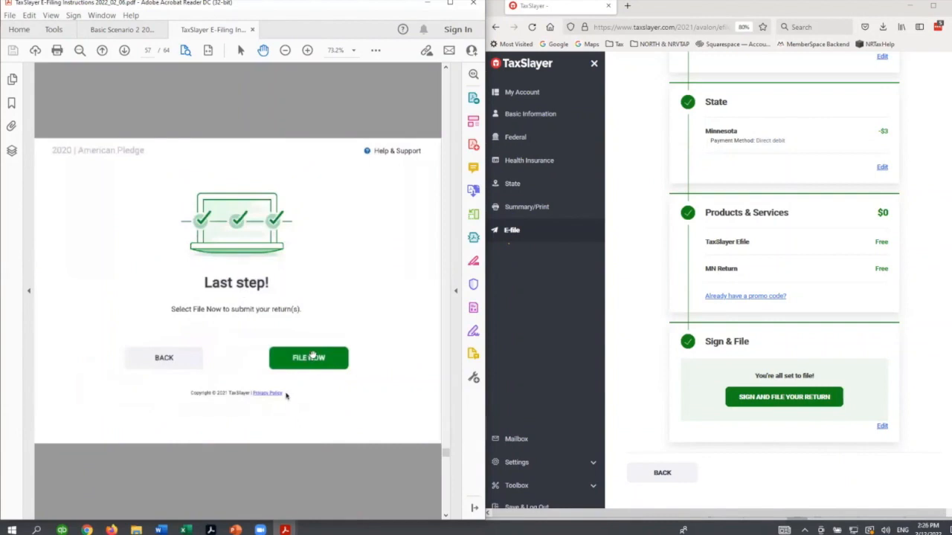
pyautogui.scroll(-1, 328, 485)
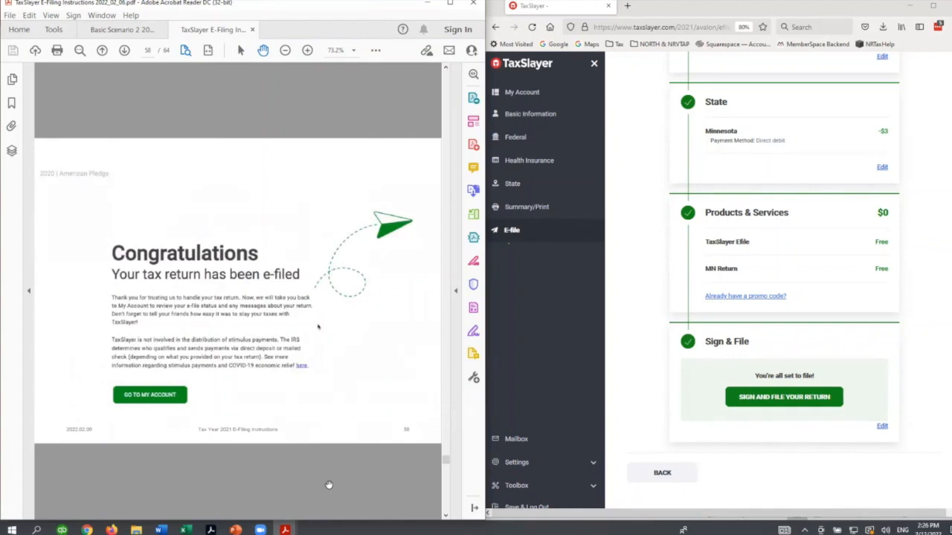
pyautogui.scroll(-1, 328, 484)
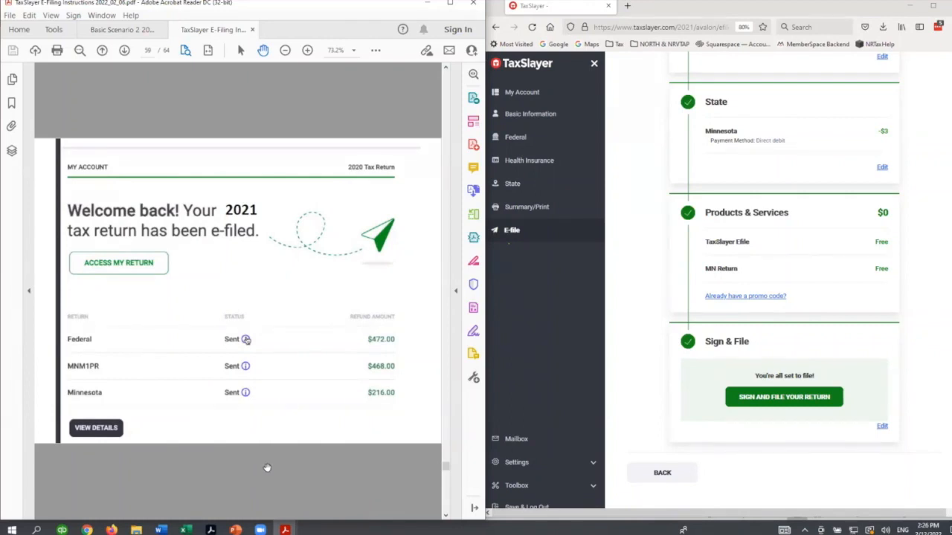
pyautogui.scroll(-1, 267, 468)
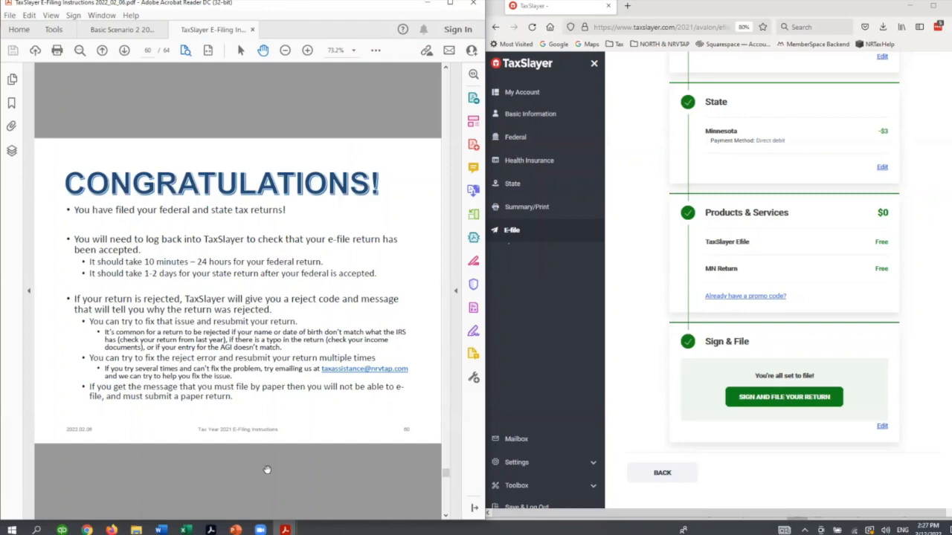
# - Leave the e-file summary without filing, try to save and log out of the return, and close the browser window
pyautogui.click(646, 474)
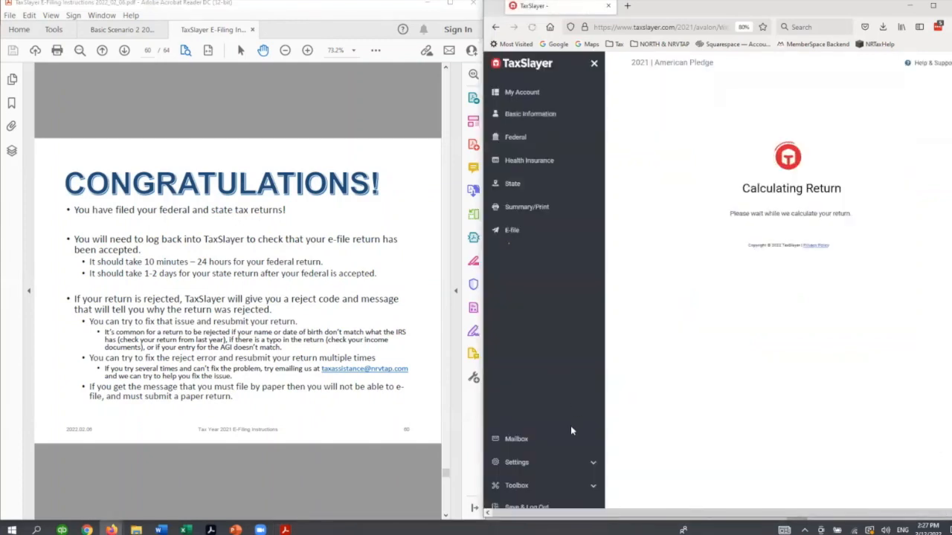
pyautogui.click(524, 505)
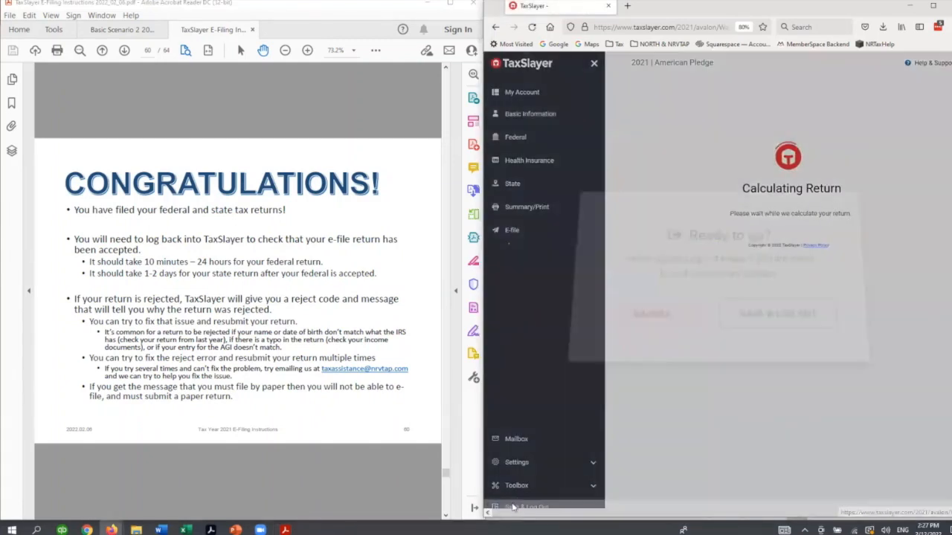
pyautogui.click(773, 304)
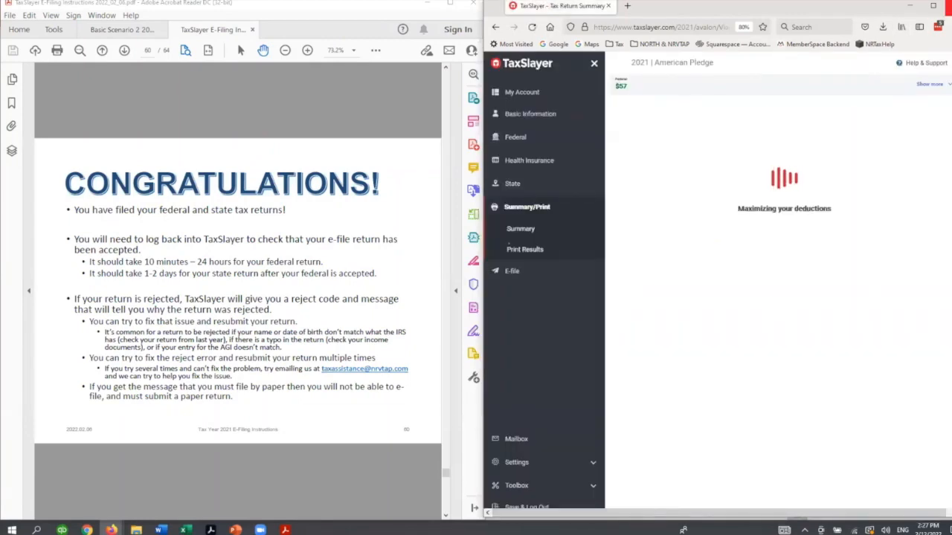
pyautogui.click(948, 6)
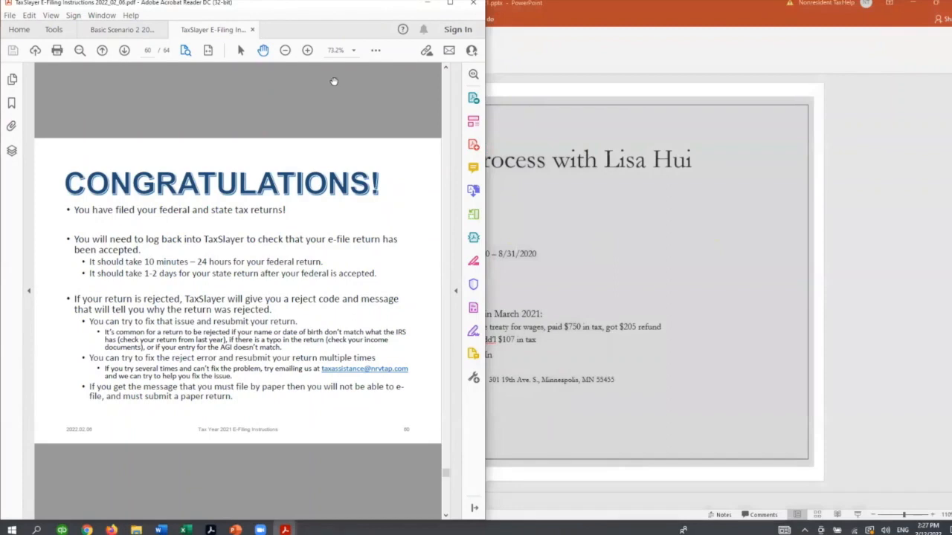
# - Close Acrobat Reader together with all its open PDF guide tabs to return to the PowerPoint presentation
pyautogui.click(473, 4)
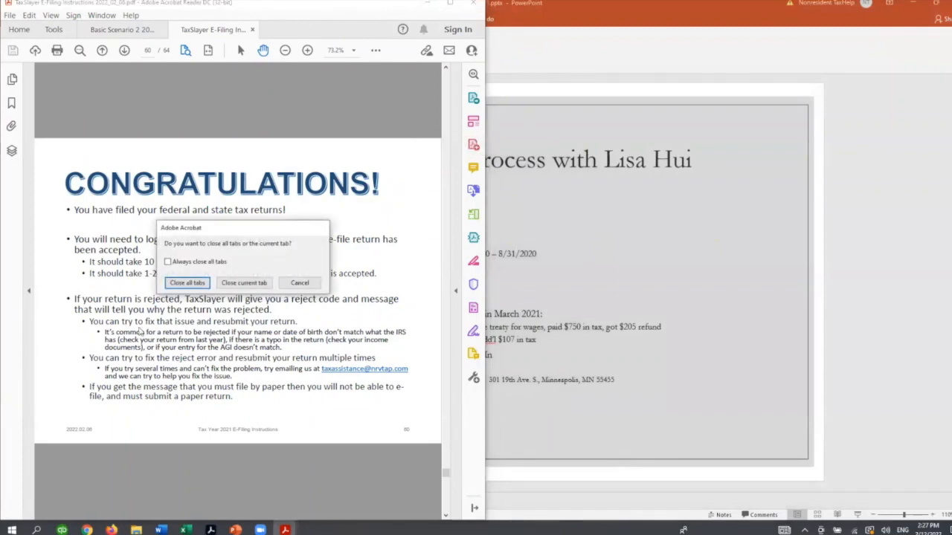
pyautogui.click(186, 282)
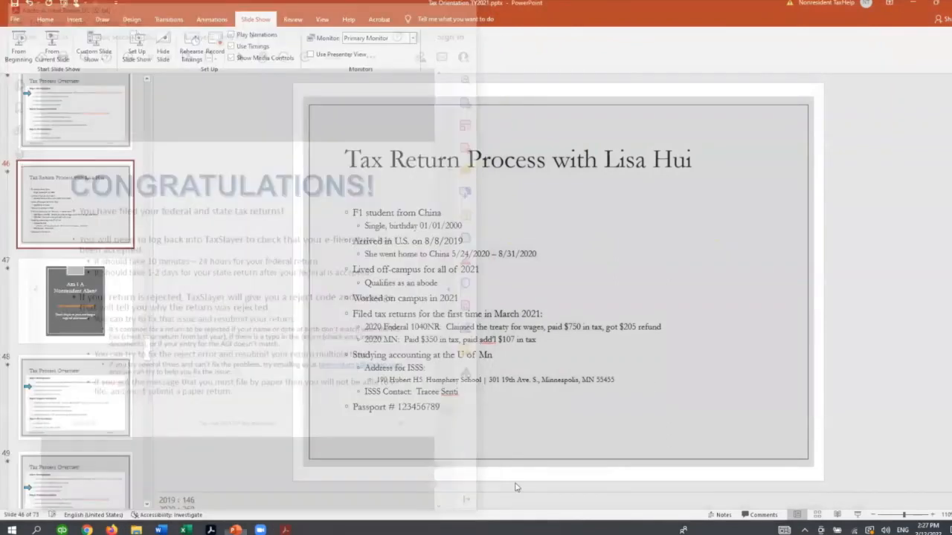
# - Advance the Tax Orientation presentation to slide 61, the Tax Process Overview marking special circumstances scenarios, and start the slide show from it
pyautogui.press('Down')
pyautogui.press('Down')
pyautogui.press('Down')
pyautogui.press('Down')
pyautogui.press('Down')
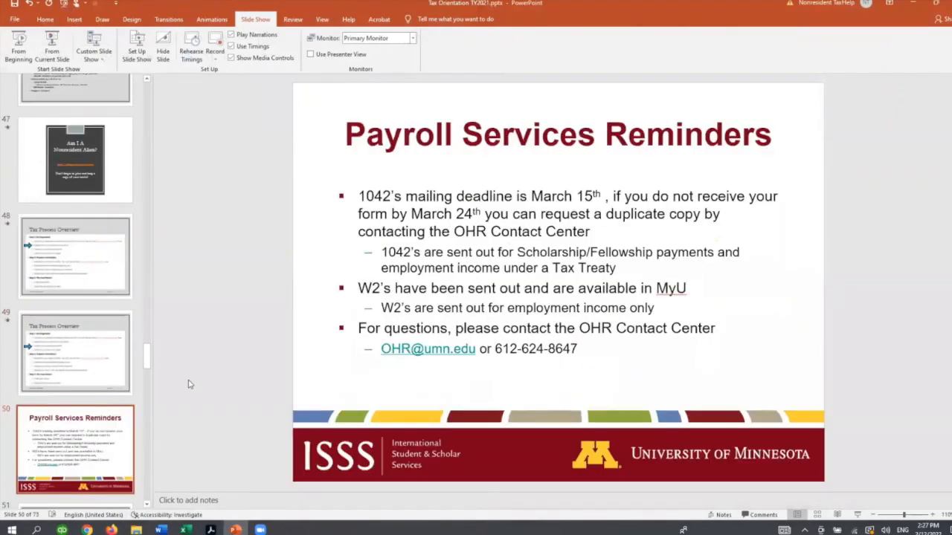
pyautogui.press('Down')
pyautogui.press('Down')
pyautogui.press('Down')
pyautogui.press('Down')
pyautogui.press('Down')
pyautogui.press('Down')
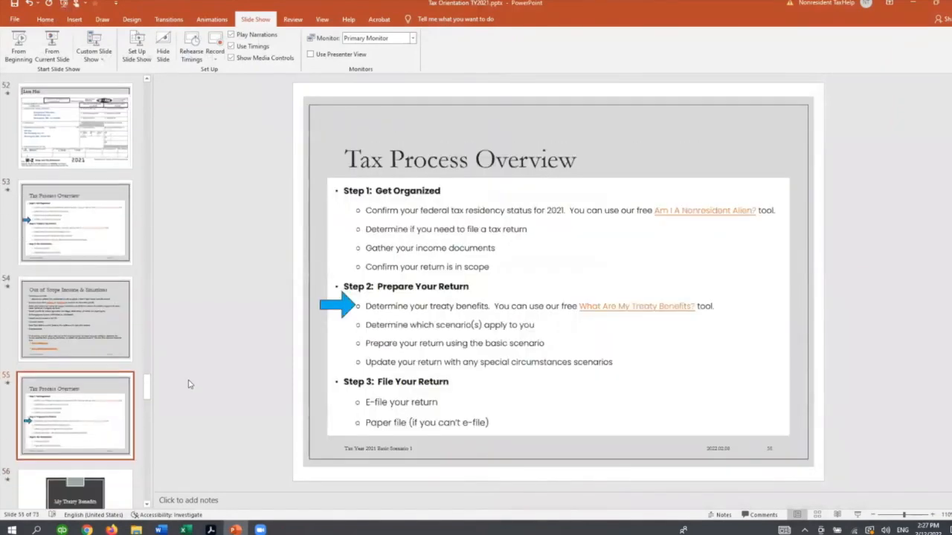
pyautogui.press('Down')
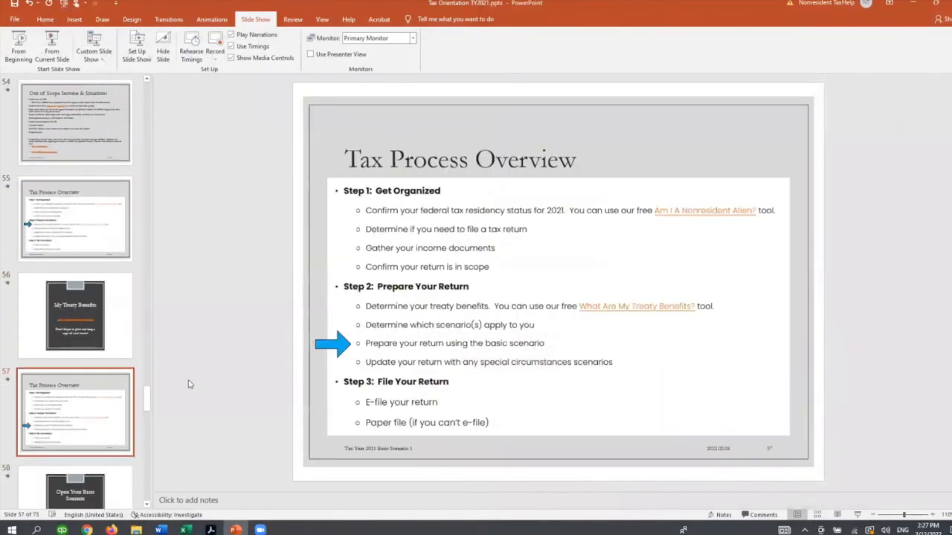
pyautogui.press('Down')
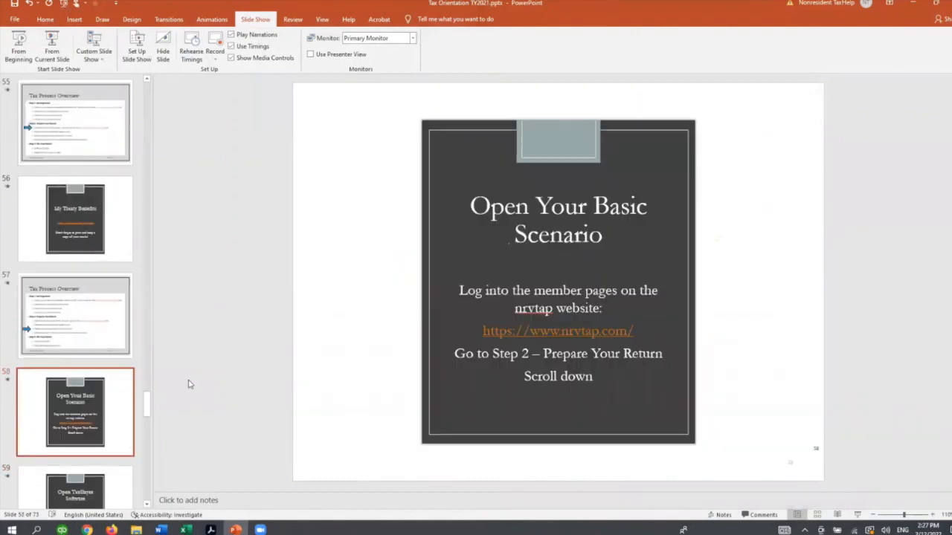
pyautogui.press('Down')
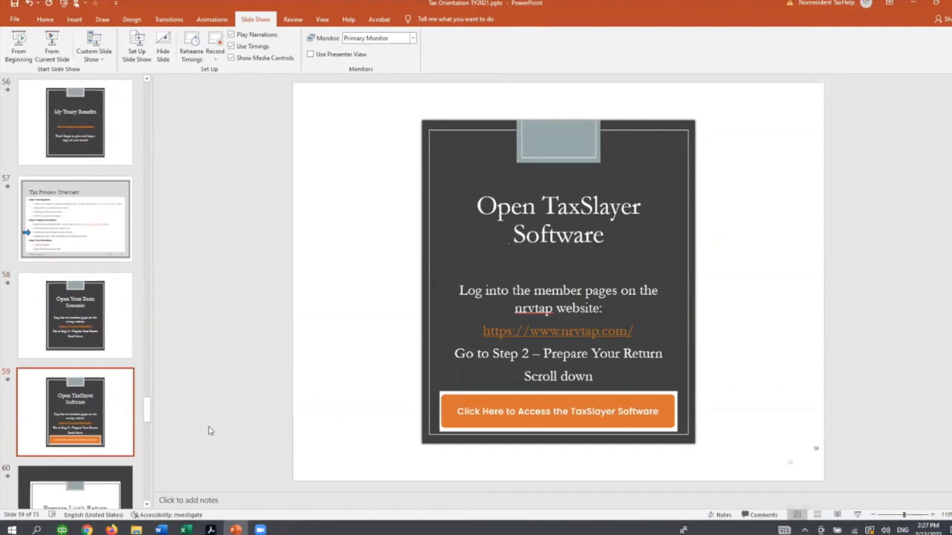
pyautogui.press('Down')
pyautogui.press('Down')
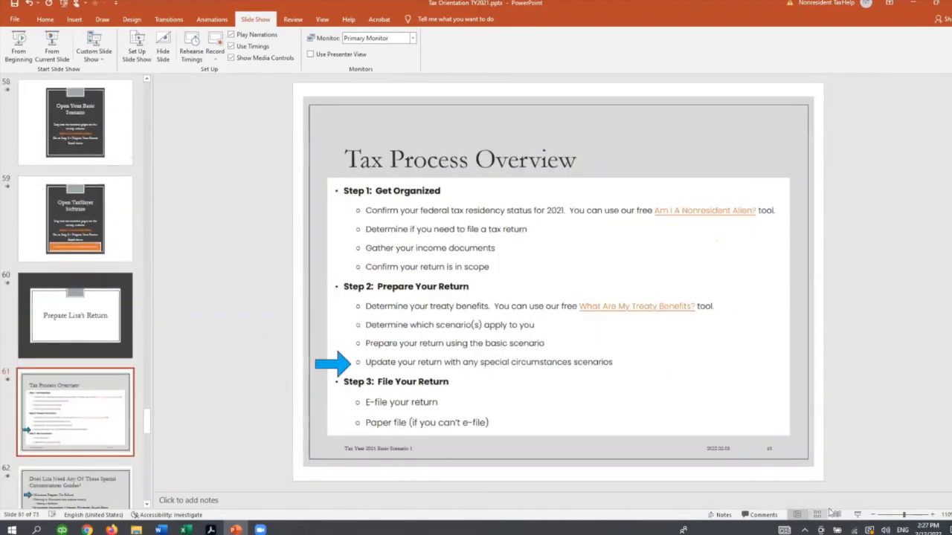
pyautogui.click(857, 518)
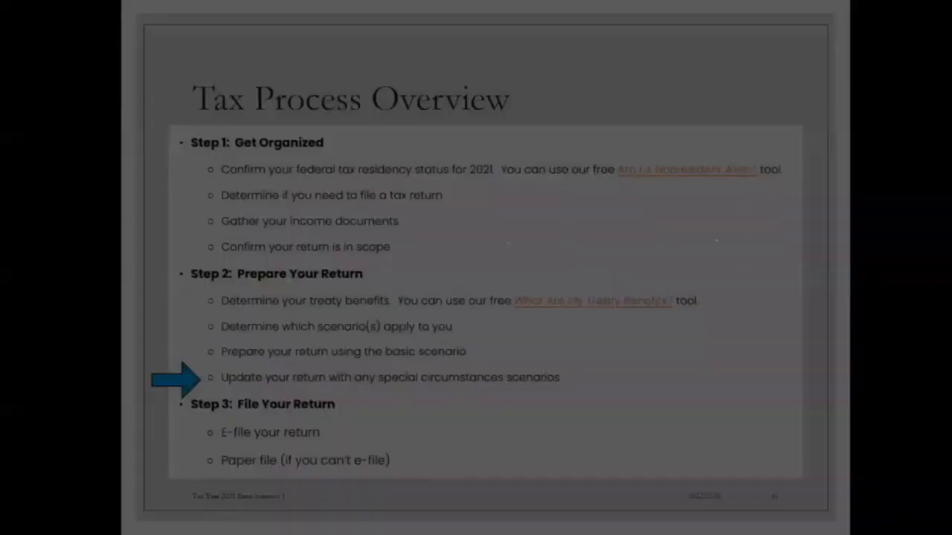